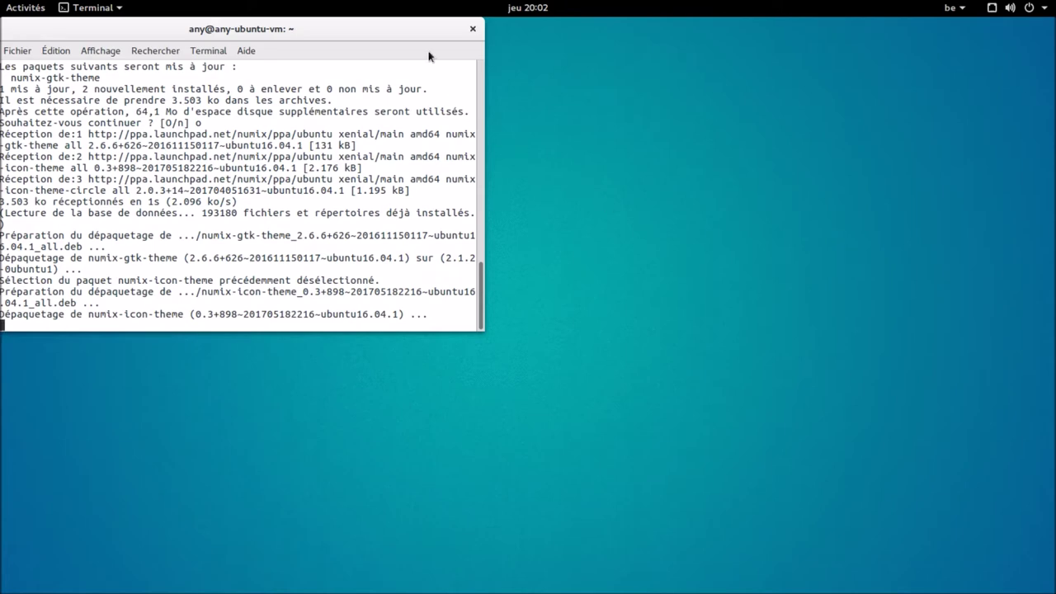
Step: Run 'sudo apt-get install numix-wallpaper-*' in the terminal to install all Numix wallpaper packages
drag(419, 32, 700, 151)
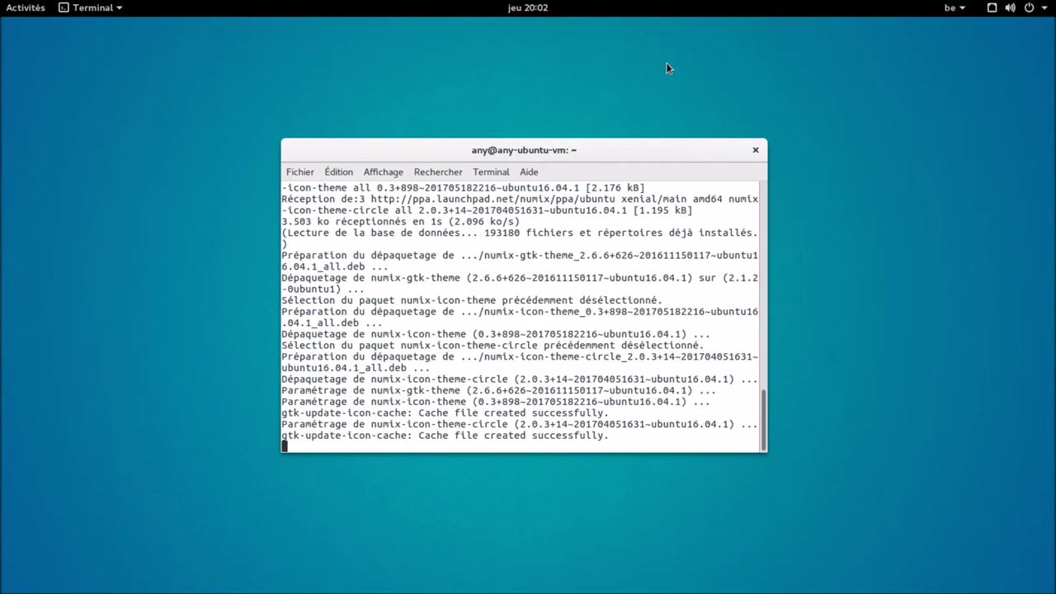
right_click(657, 447)
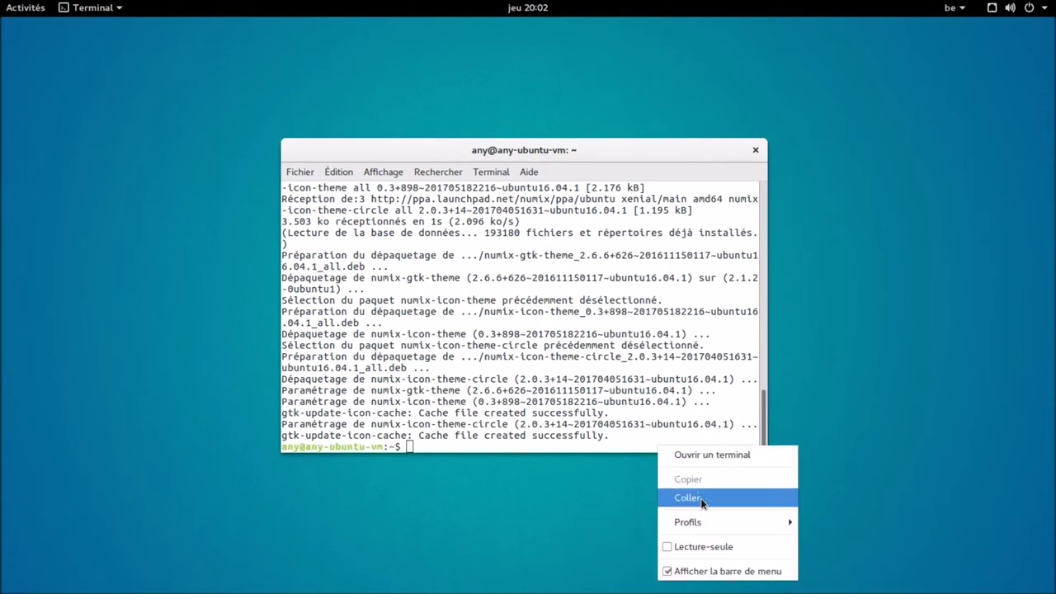
click(688, 498)
key(Return)
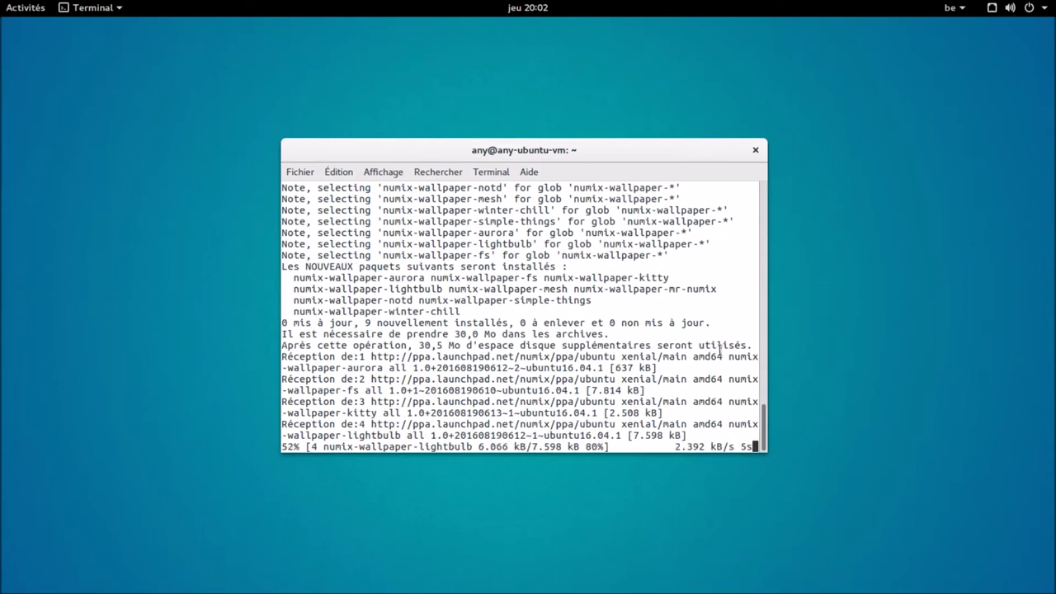
drag(621, 149, 872, 62)
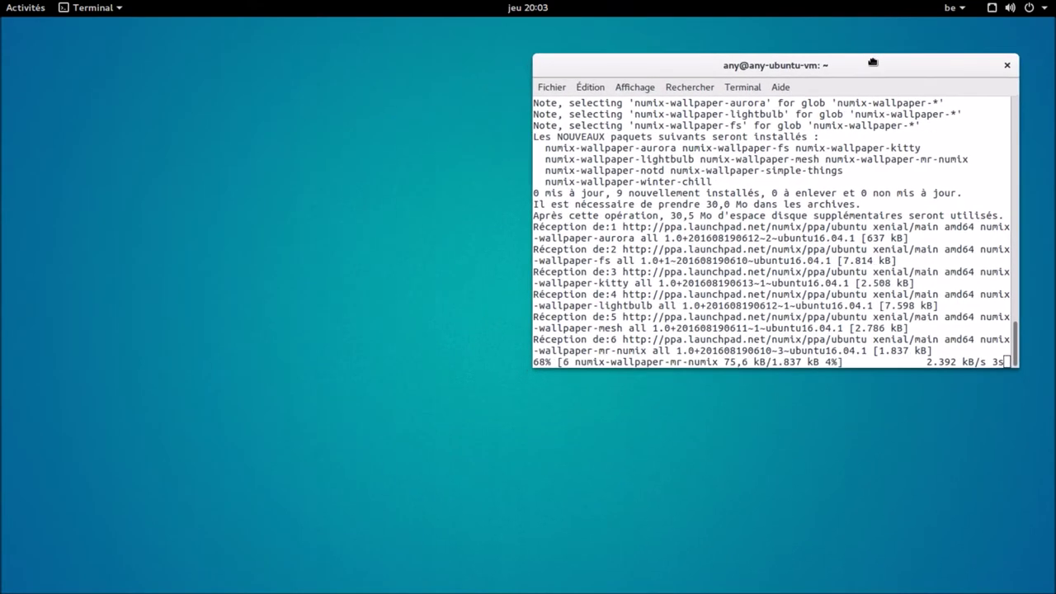
Step: Launch the Paramètres settings app from the All applications grid
click(41, 13)
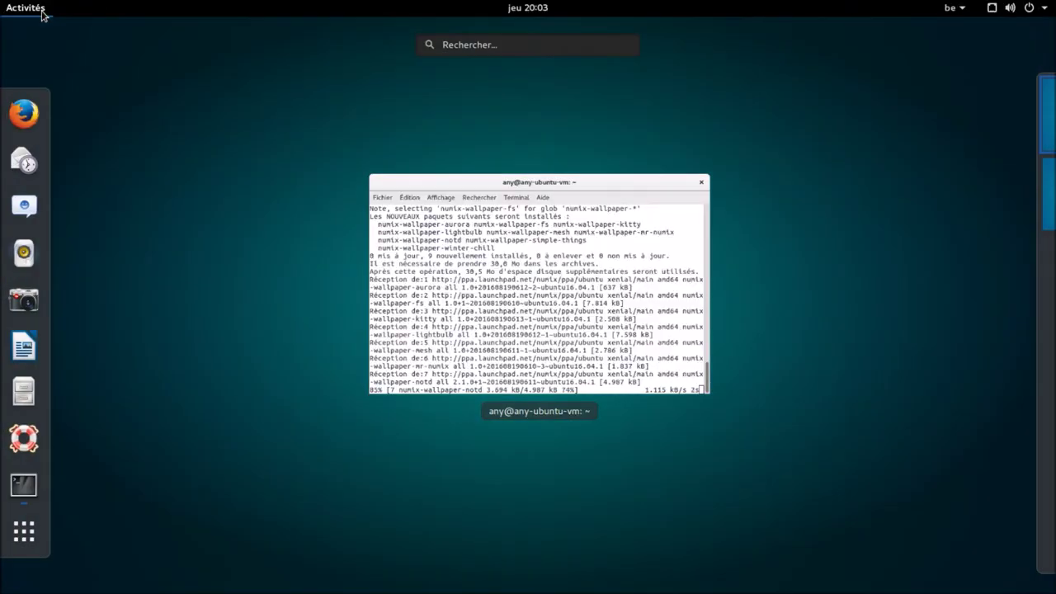
click(34, 533)
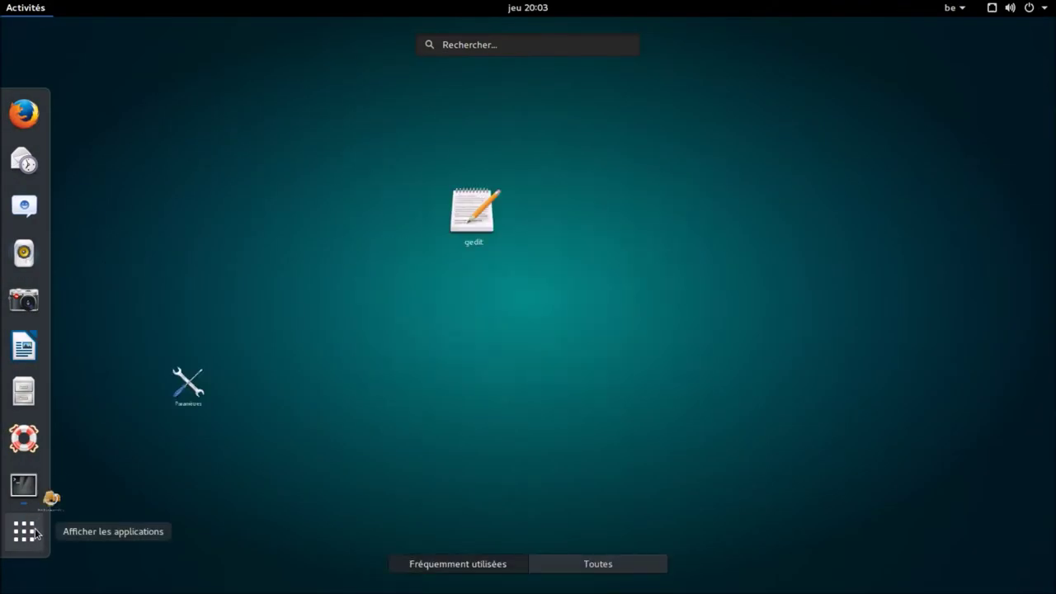
click(591, 570)
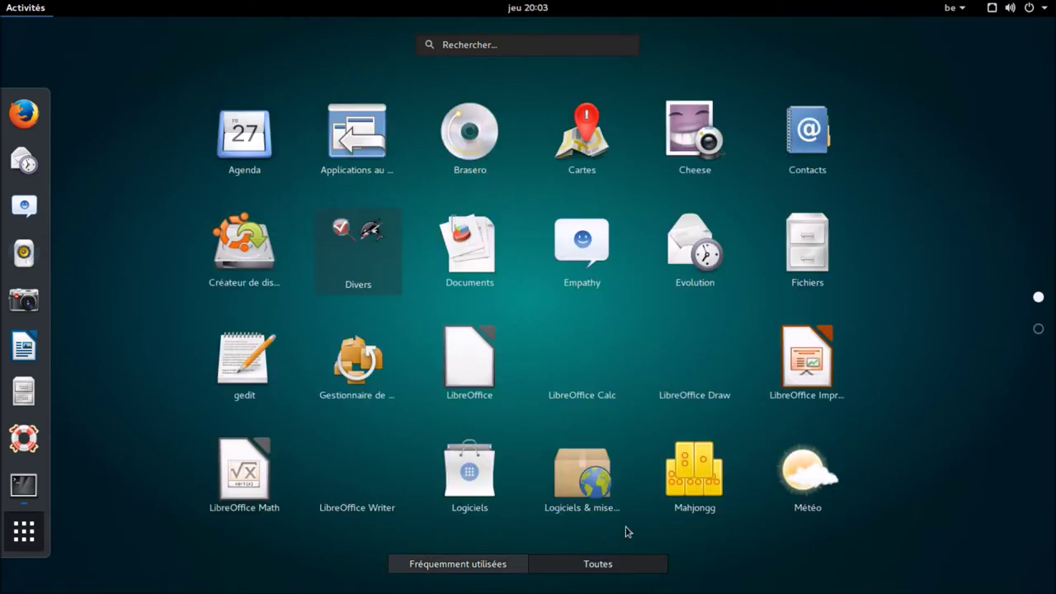
scroll(897, 420, down, 1)
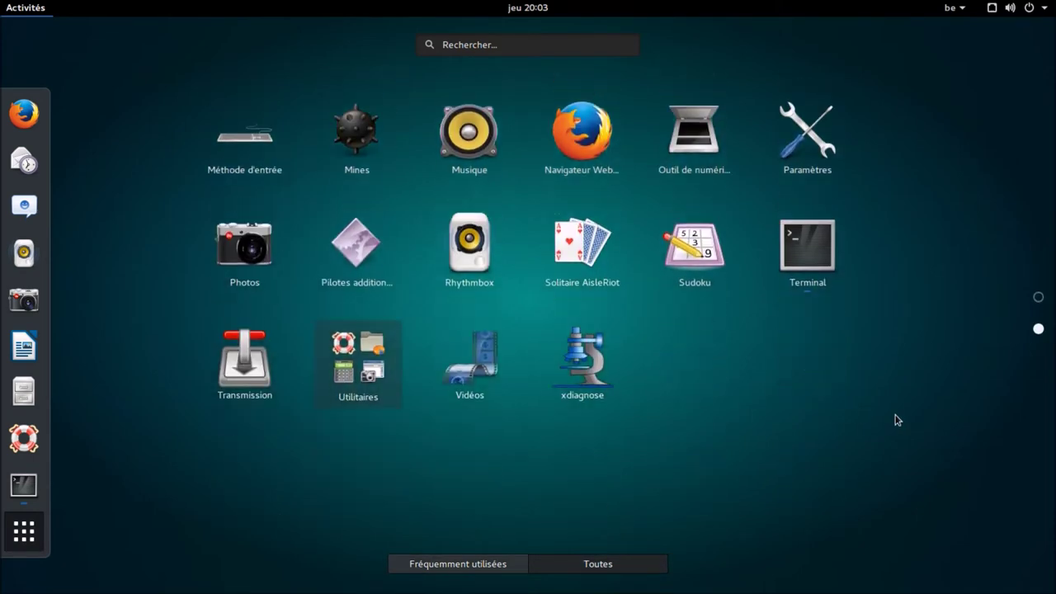
click(807, 138)
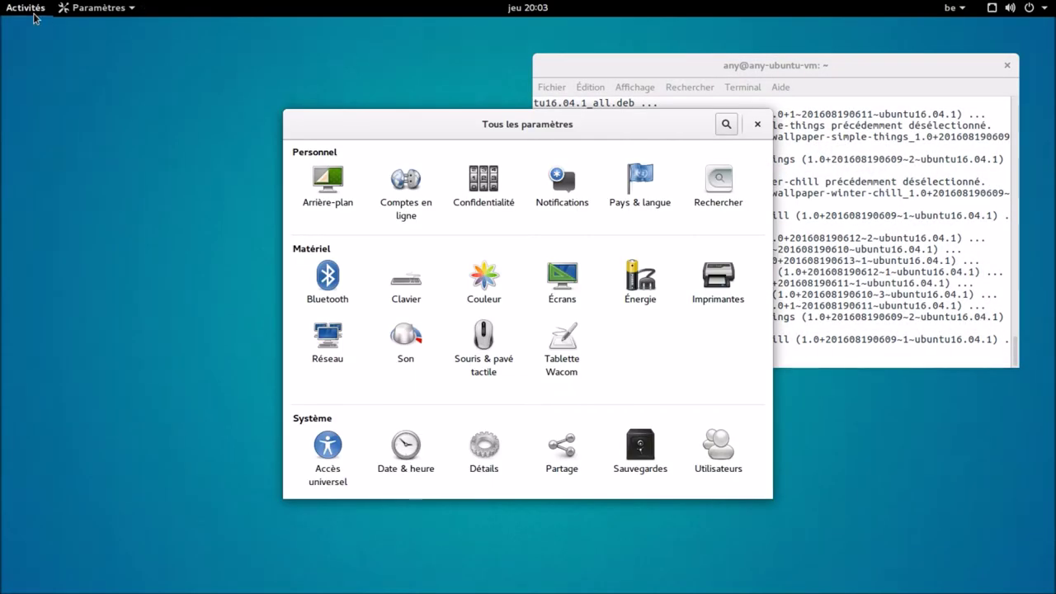
Step: Launch Outil de personnalisation from the Utilitaires folder of the applications grid
click(34, 15)
click(19, 505)
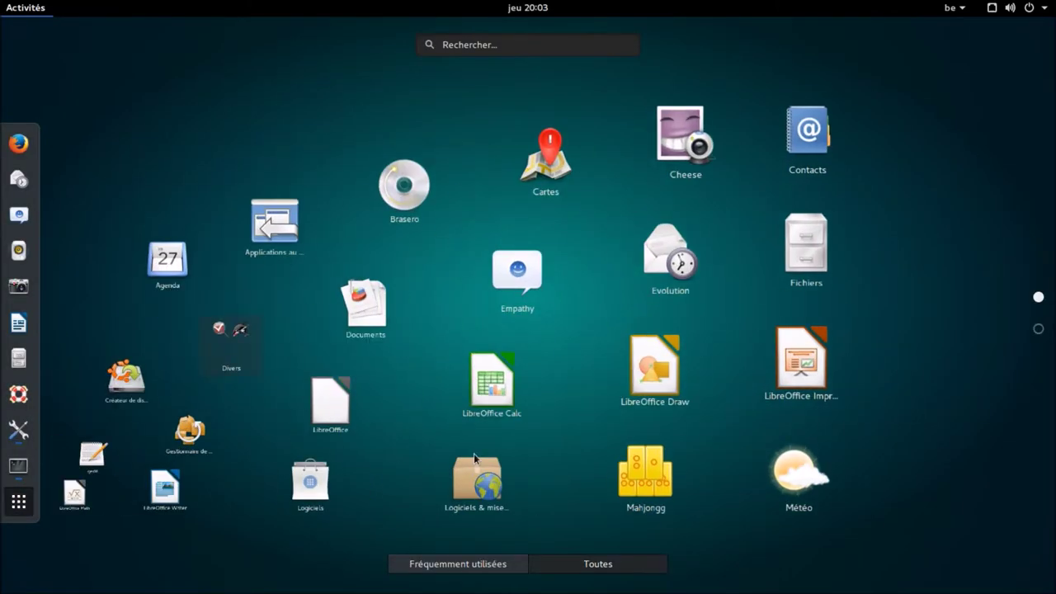
scroll(658, 430, down, 1)
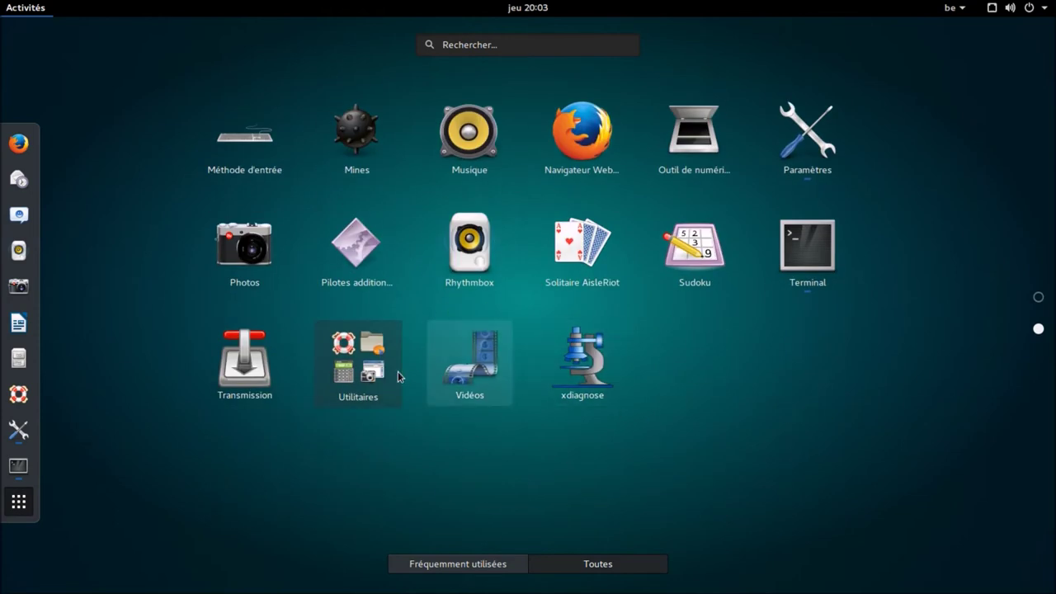
click(369, 363)
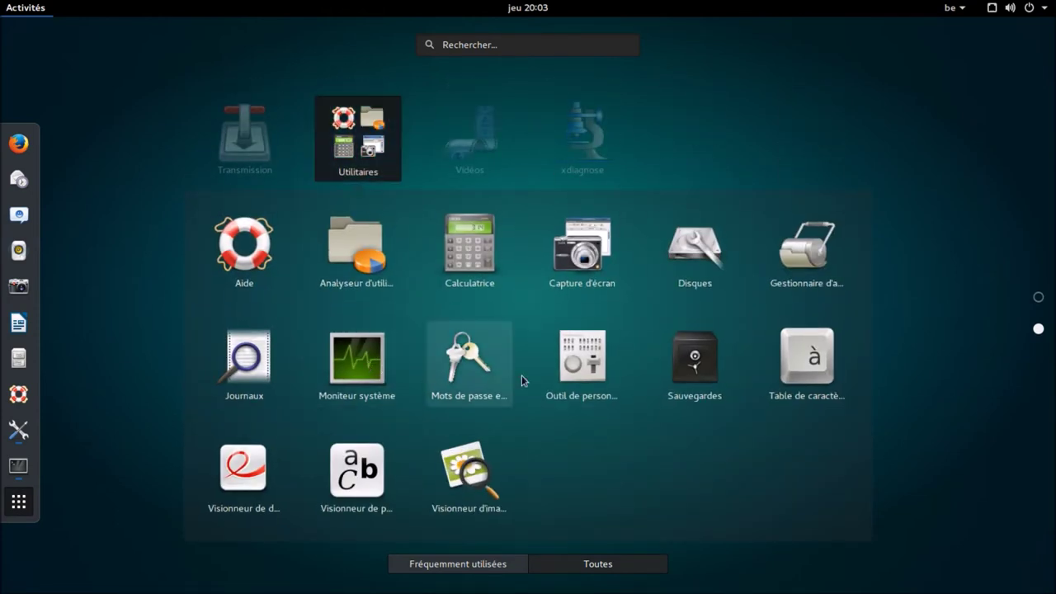
click(581, 363)
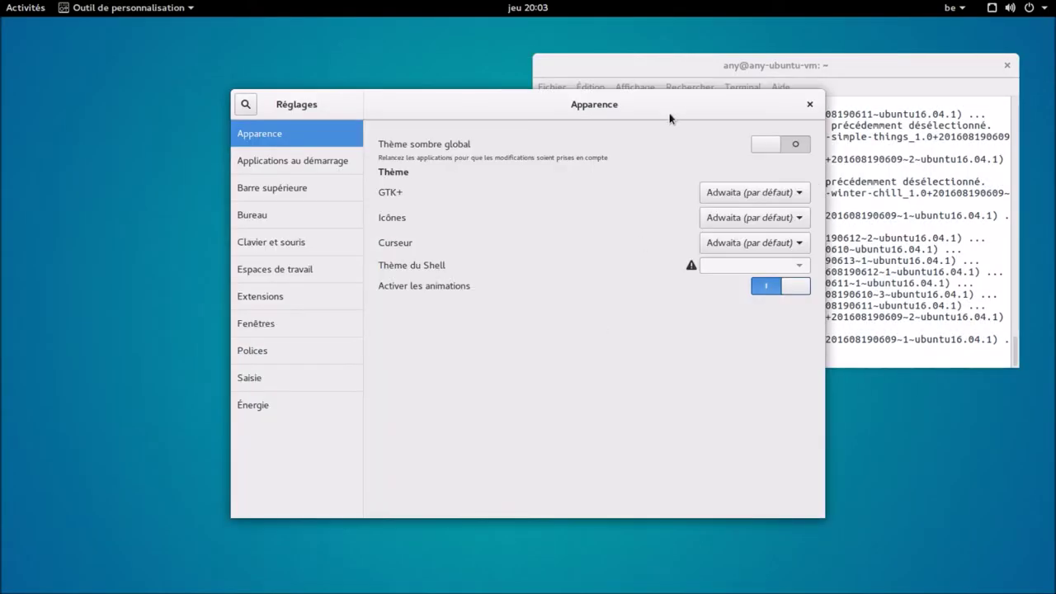
Step: Close the finished terminal window
drag(663, 109, 460, 161)
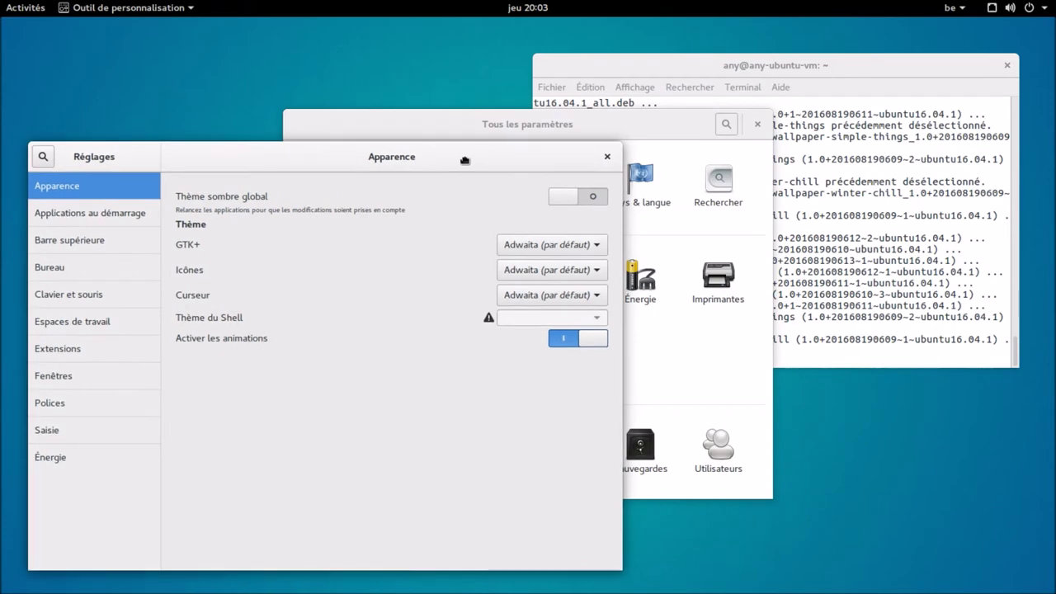
click(858, 74)
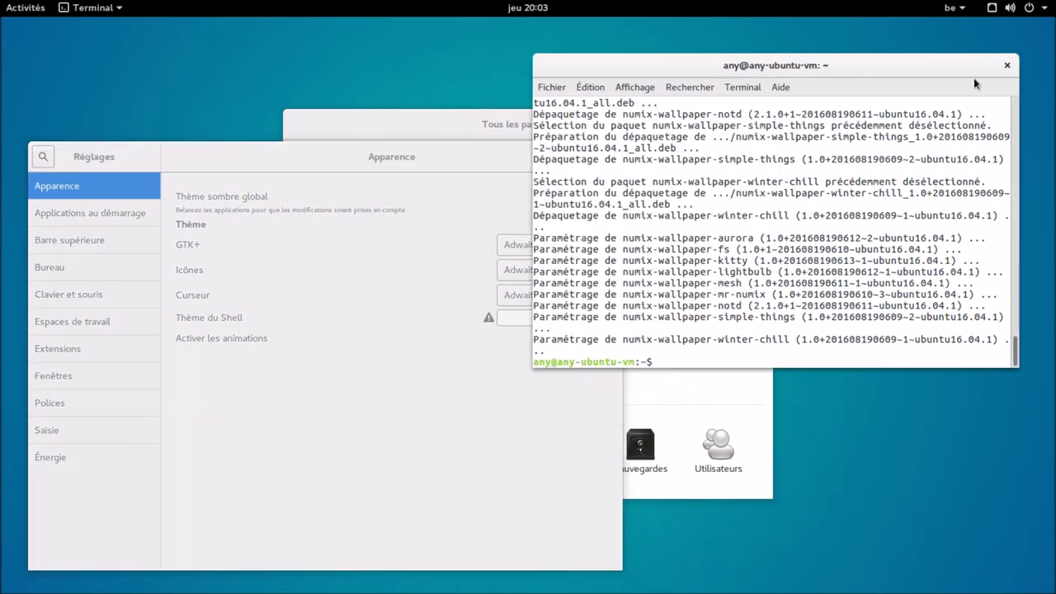
click(1008, 67)
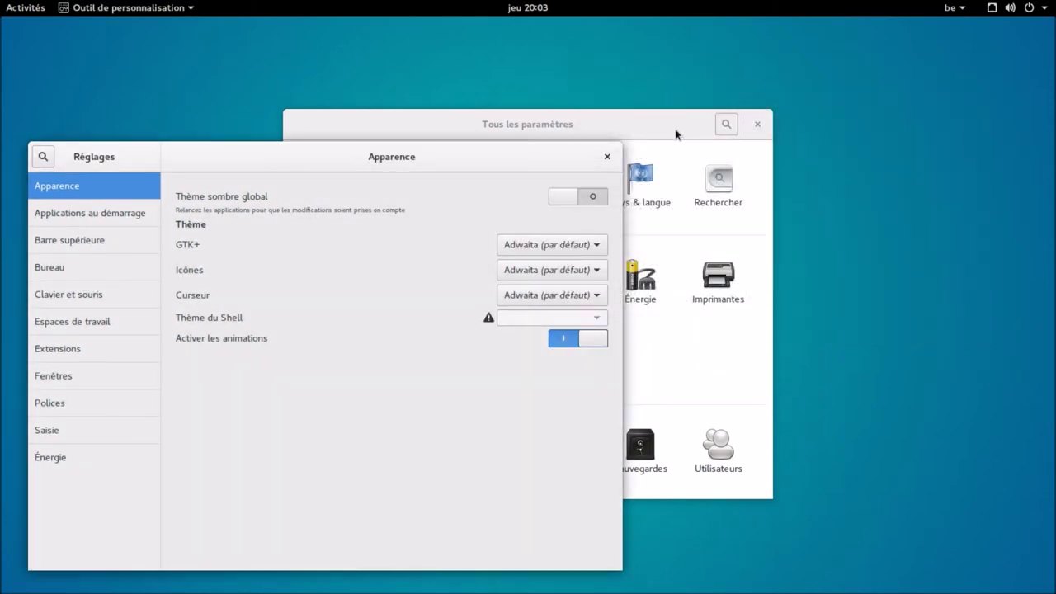
Step: Set the pink Numix wallpaper as the desktop background in the Arrière-plan panel
drag(676, 135, 943, 51)
click(600, 107)
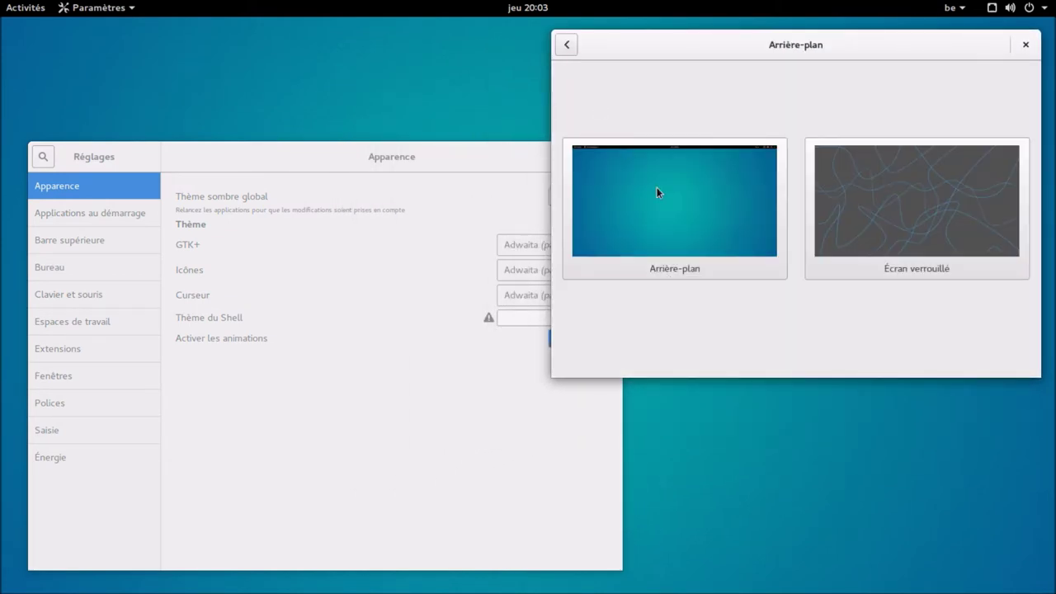
click(657, 192)
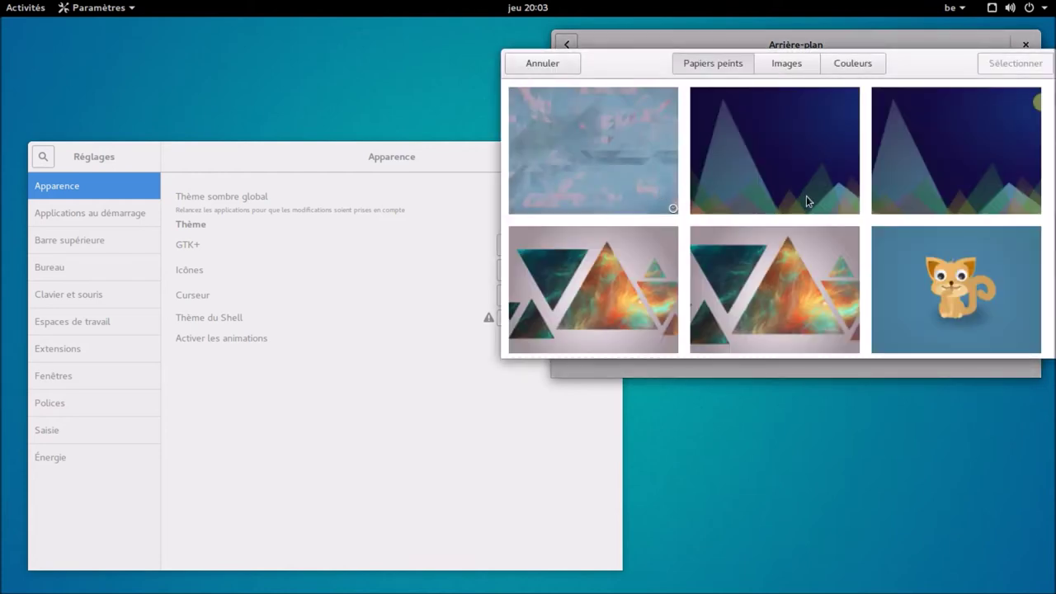
scroll(873, 233, down, 5)
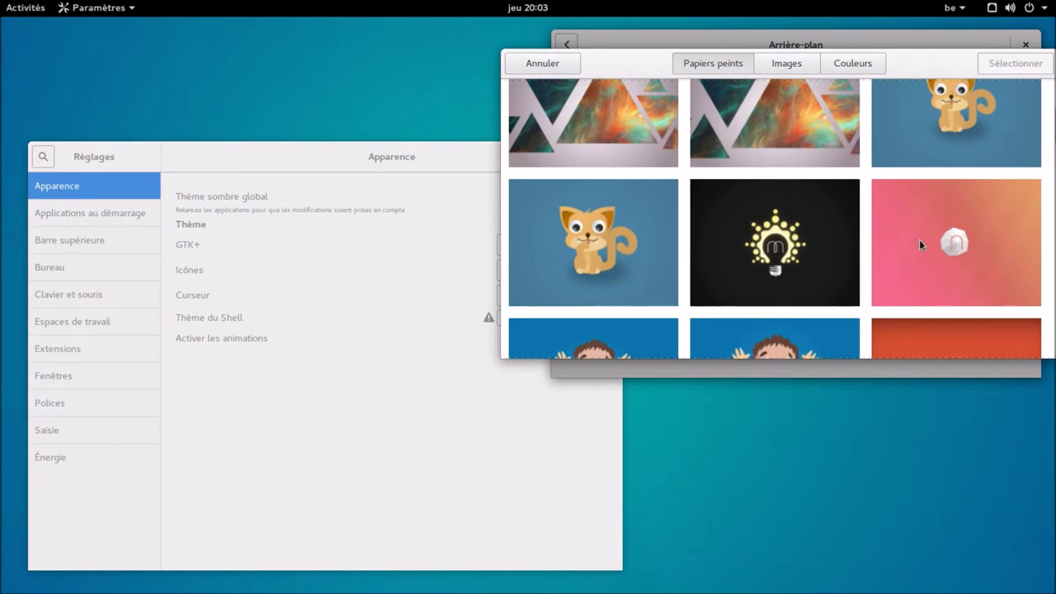
double_click(920, 241)
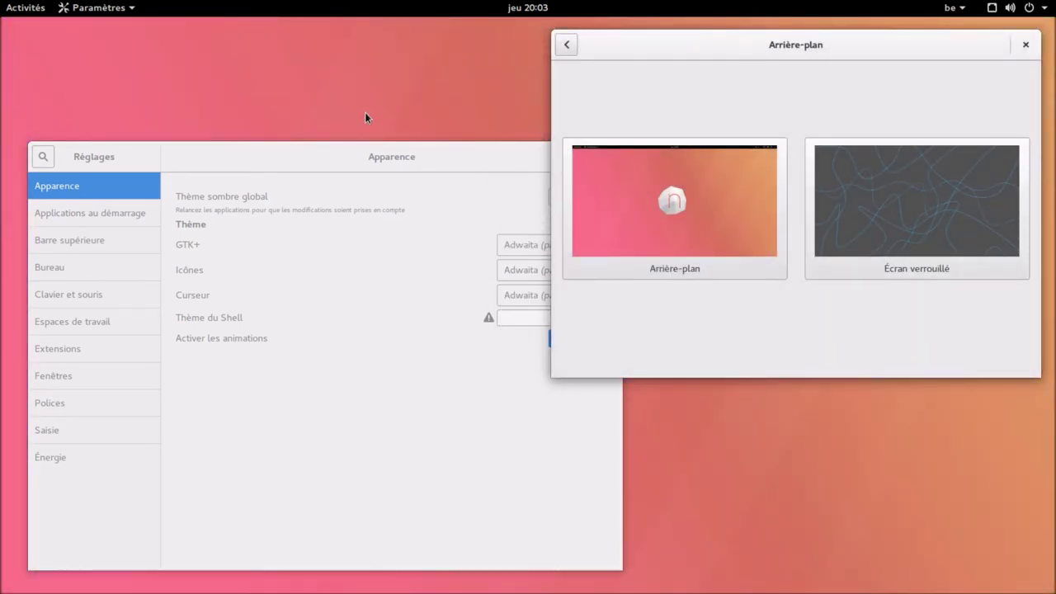
click(355, 160)
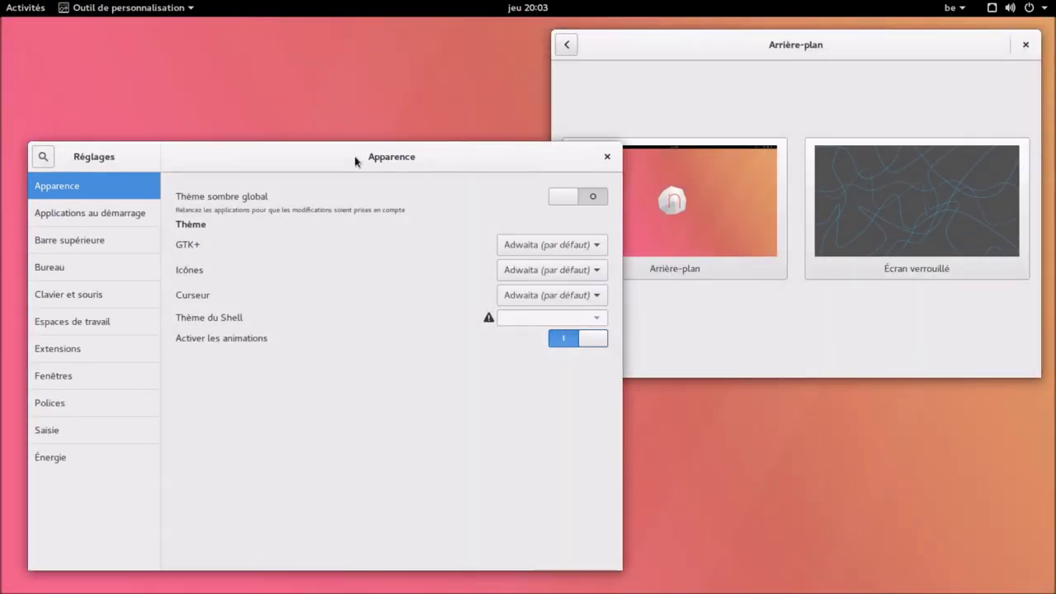
Step: Enable the global dark theme, set GTK+ to Numix and icons to Numix-Circle, then close both windows
click(557, 205)
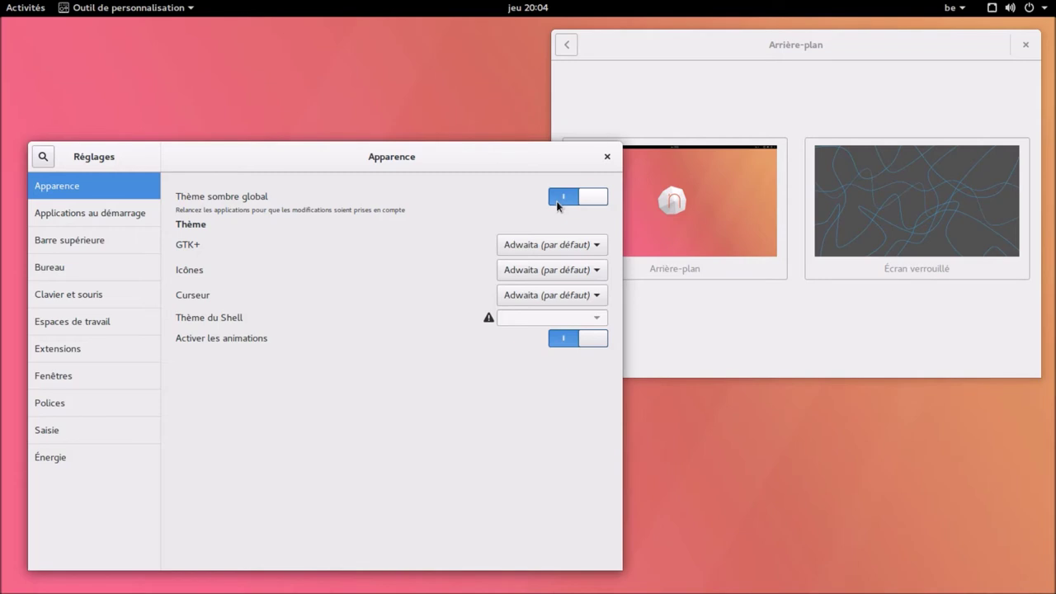
click(529, 247)
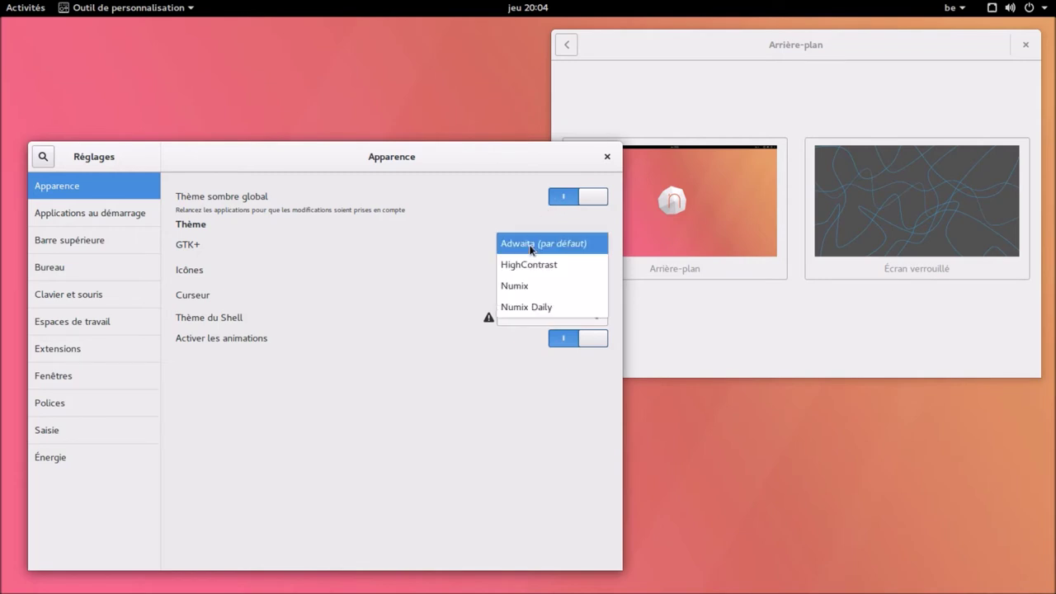
click(530, 287)
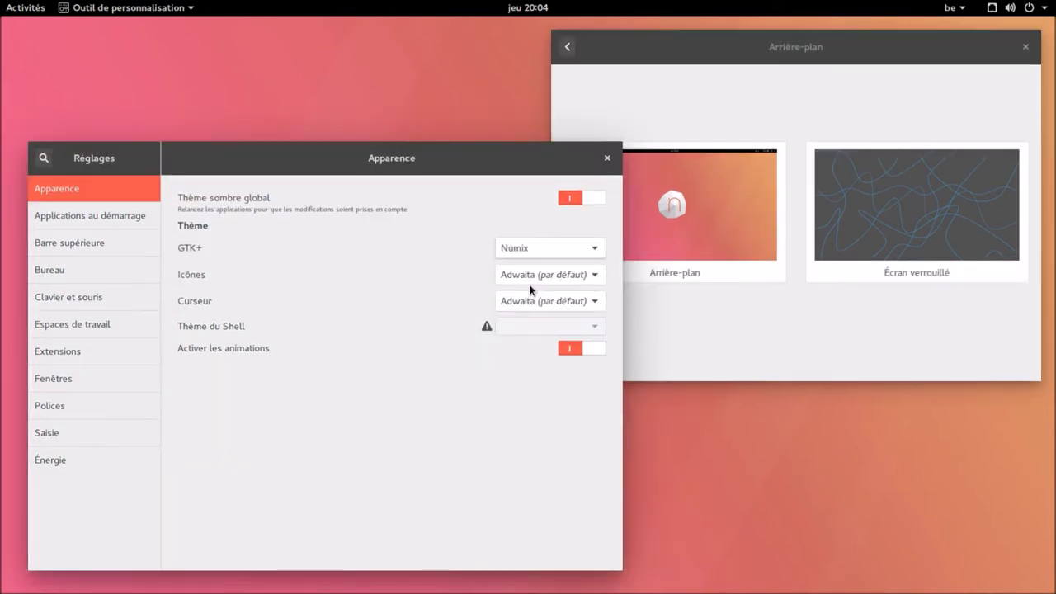
click(523, 275)
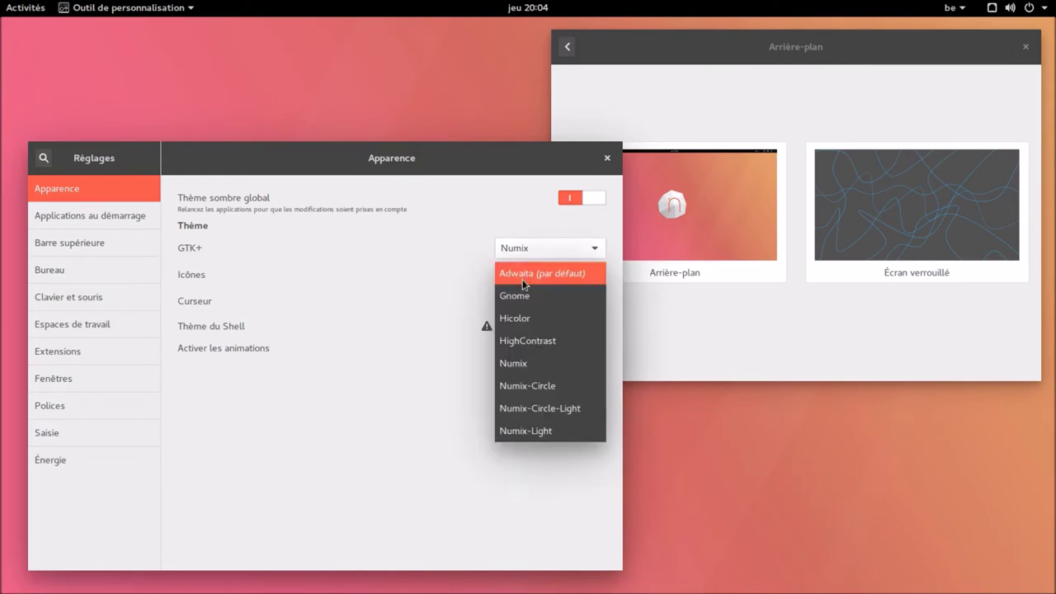
click(545, 385)
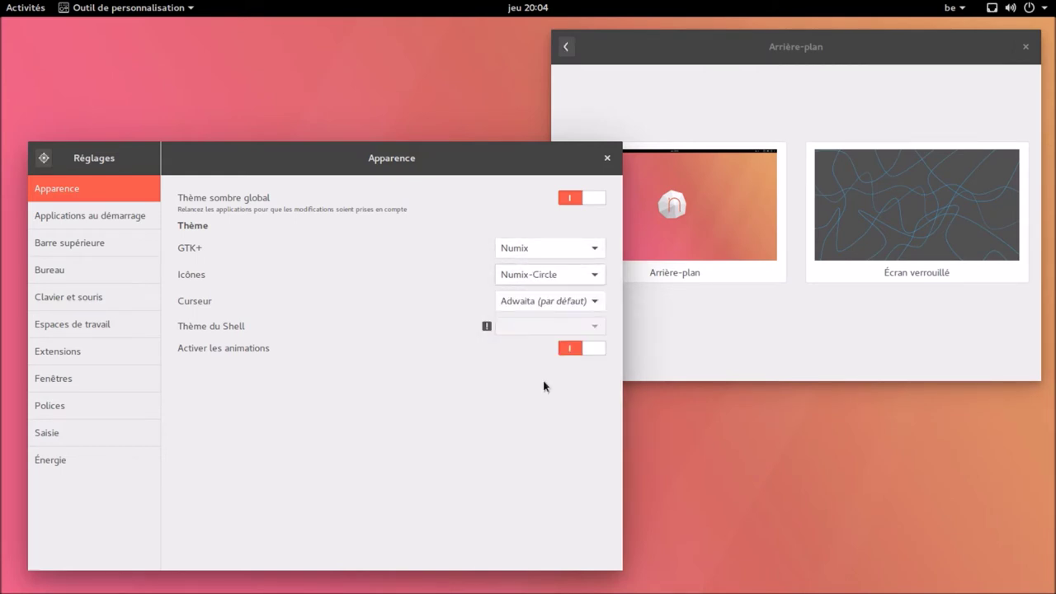
click(608, 159)
click(1027, 47)
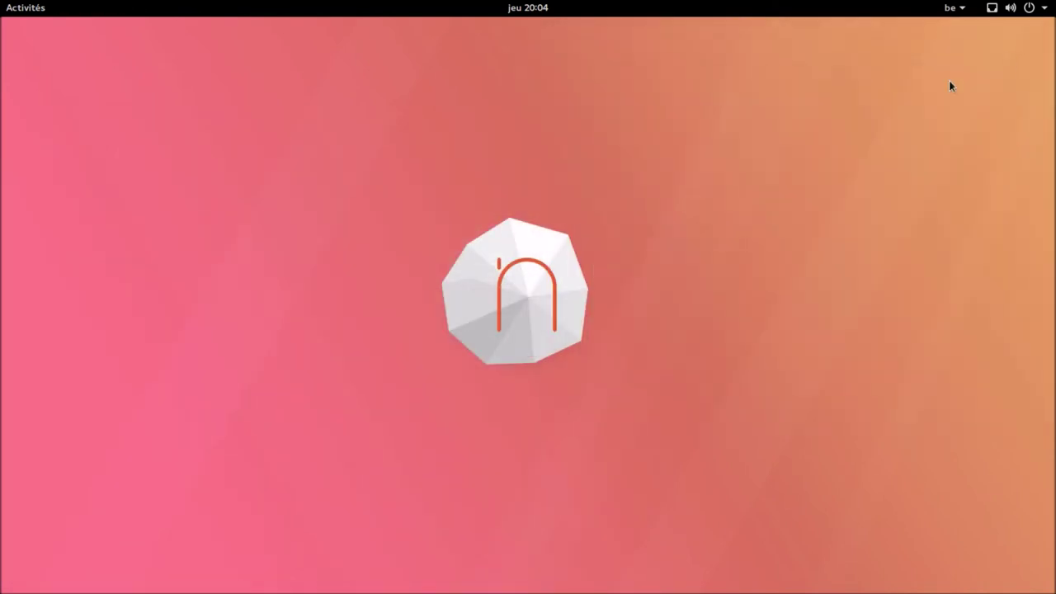
Step: Launch Paramètres from page 2 of the applications grid
click(41, 9)
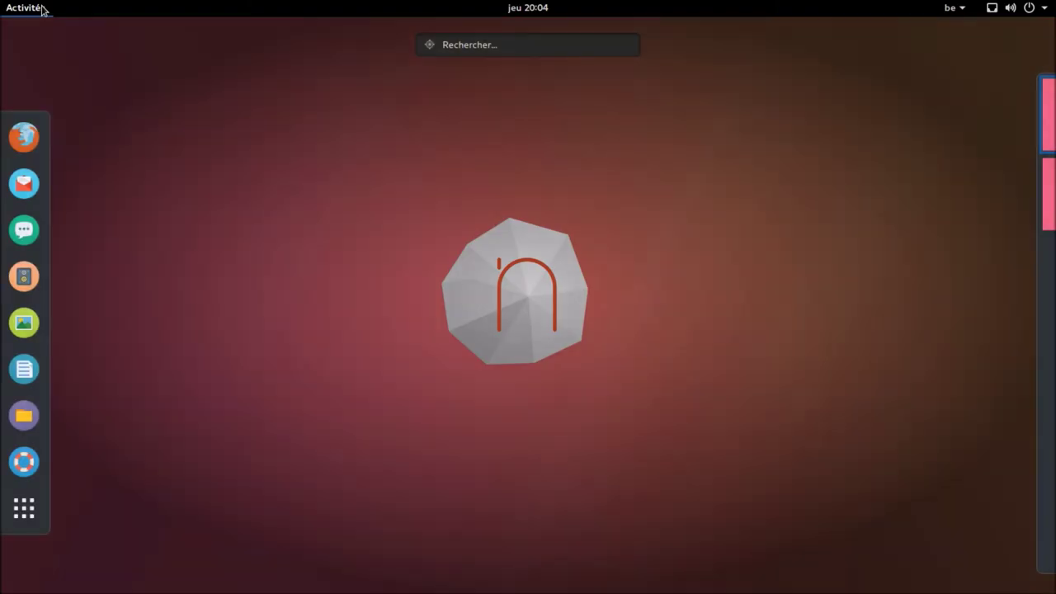
click(40, 9)
click(40, 9)
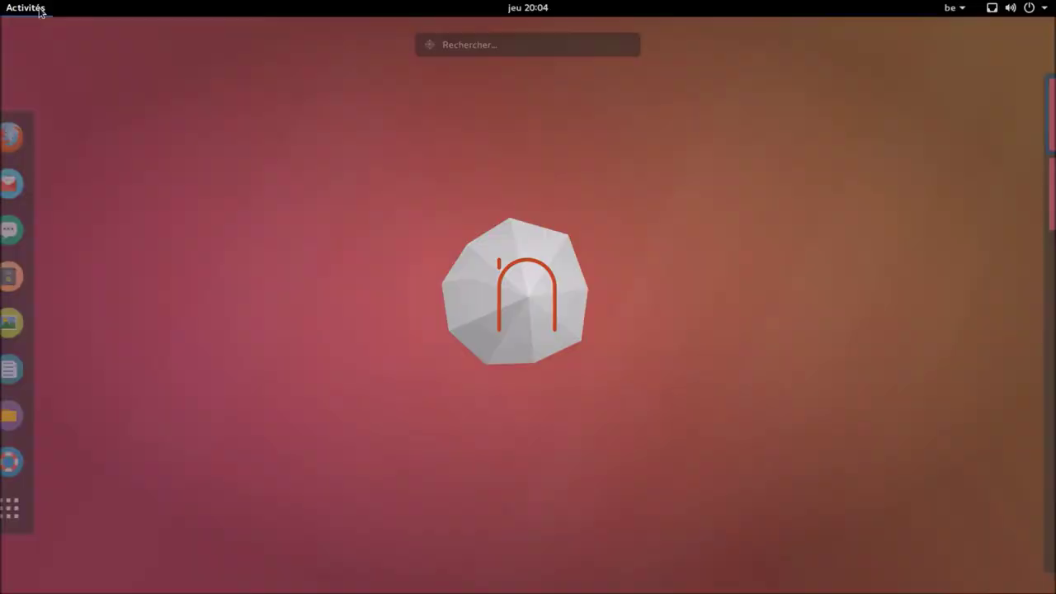
click(31, 518)
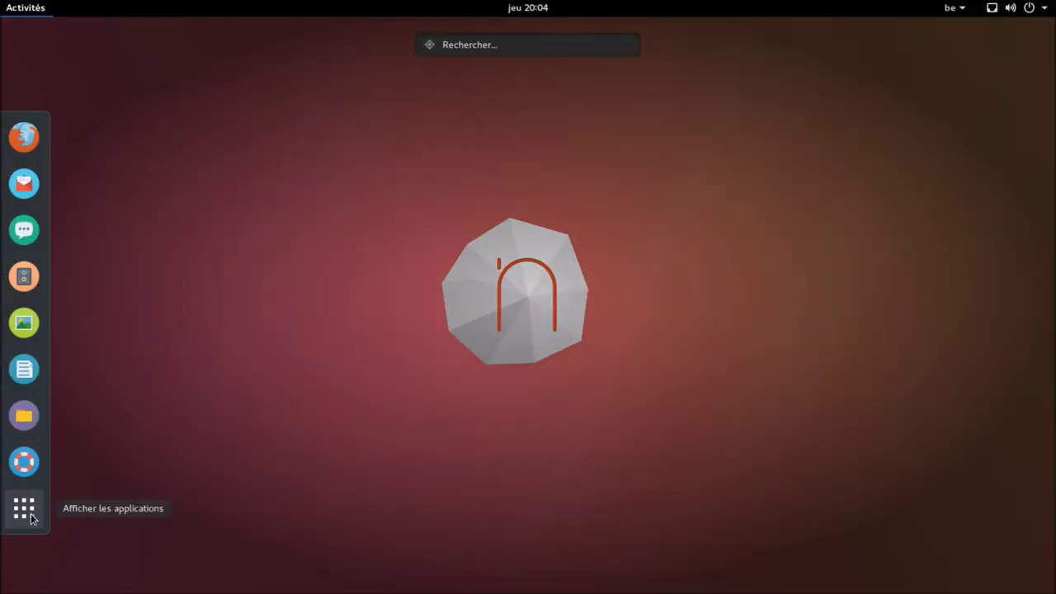
scroll(590, 448, down, 1)
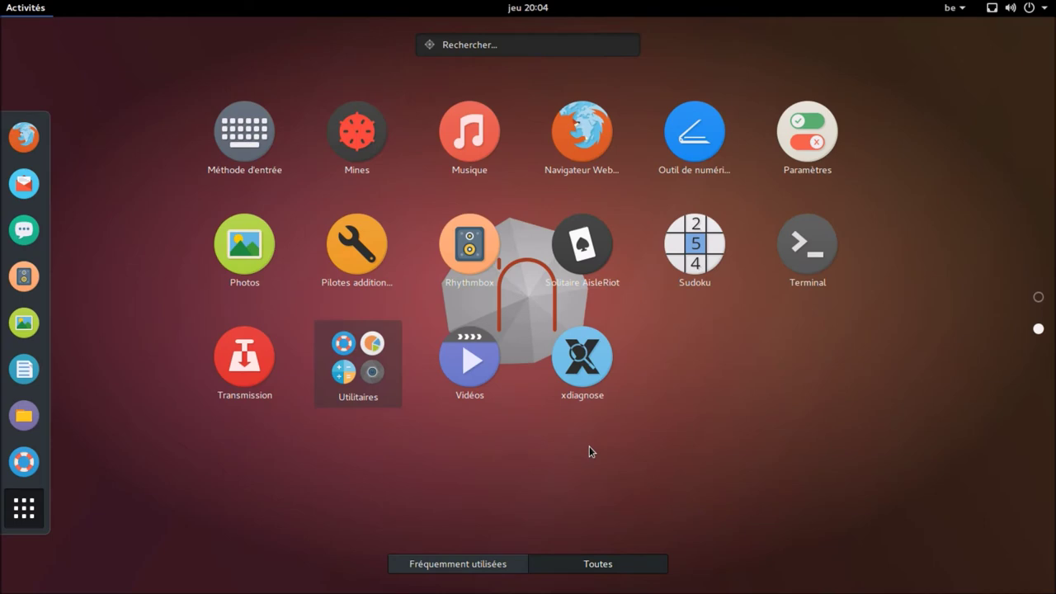
scroll(589, 452, up, 1)
scroll(743, 379, down, 1)
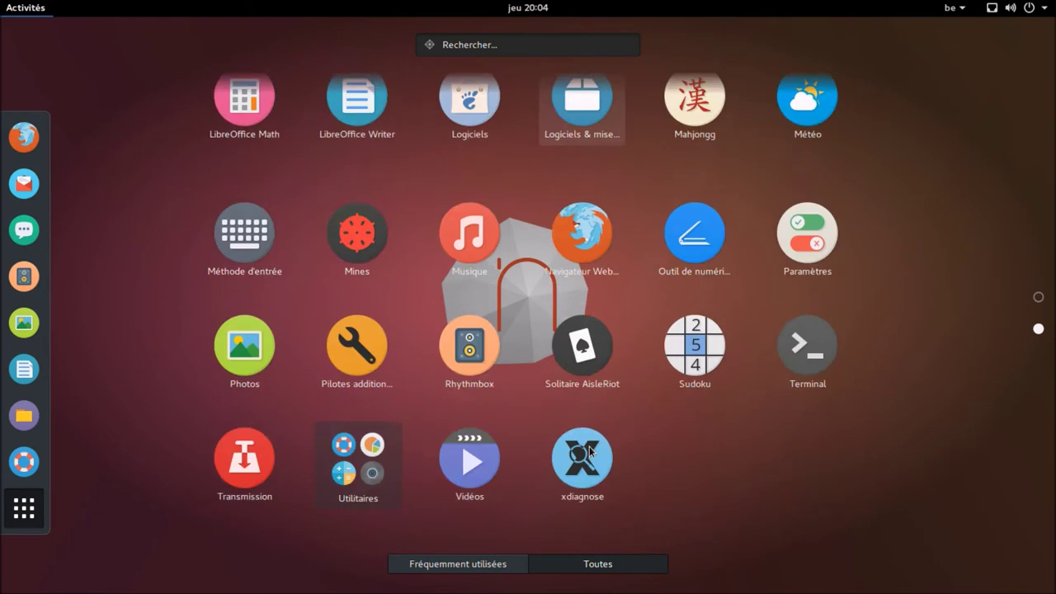
click(818, 147)
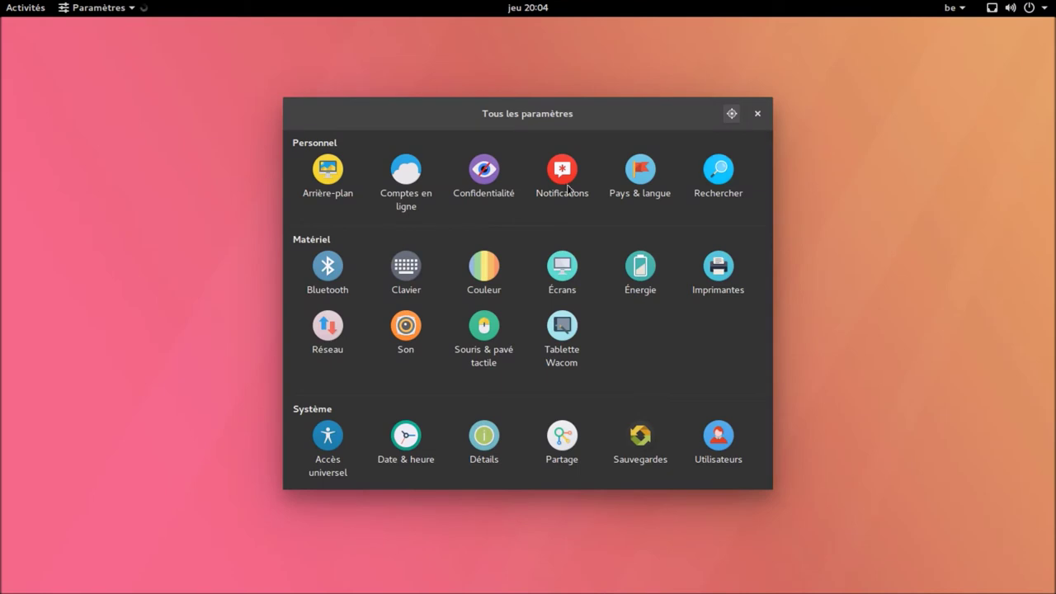
Step: Set the lock screen wallpaper to the same pink Numix image and close Settings
click(334, 171)
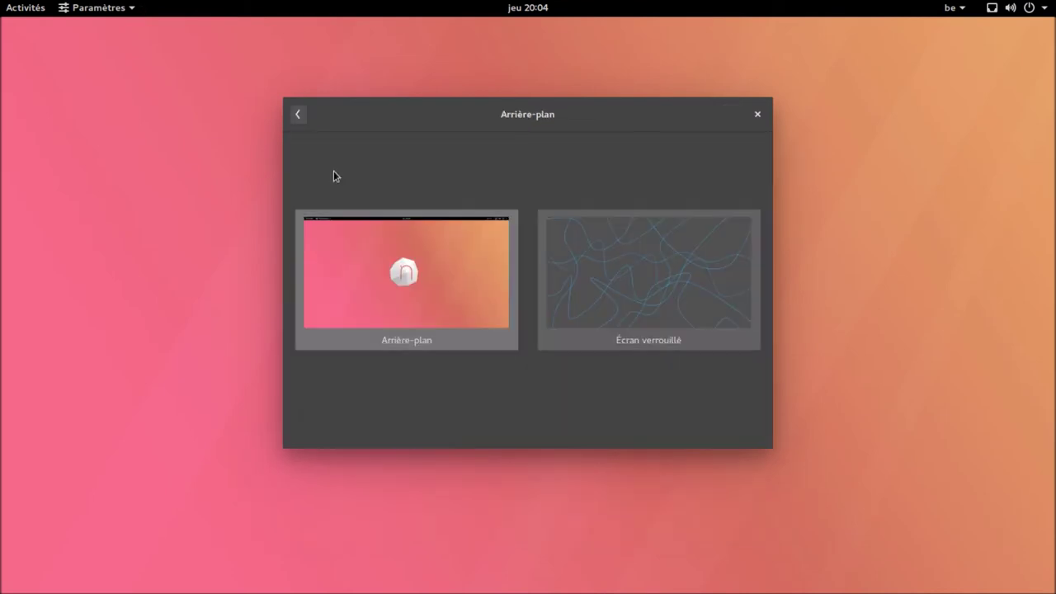
click(628, 268)
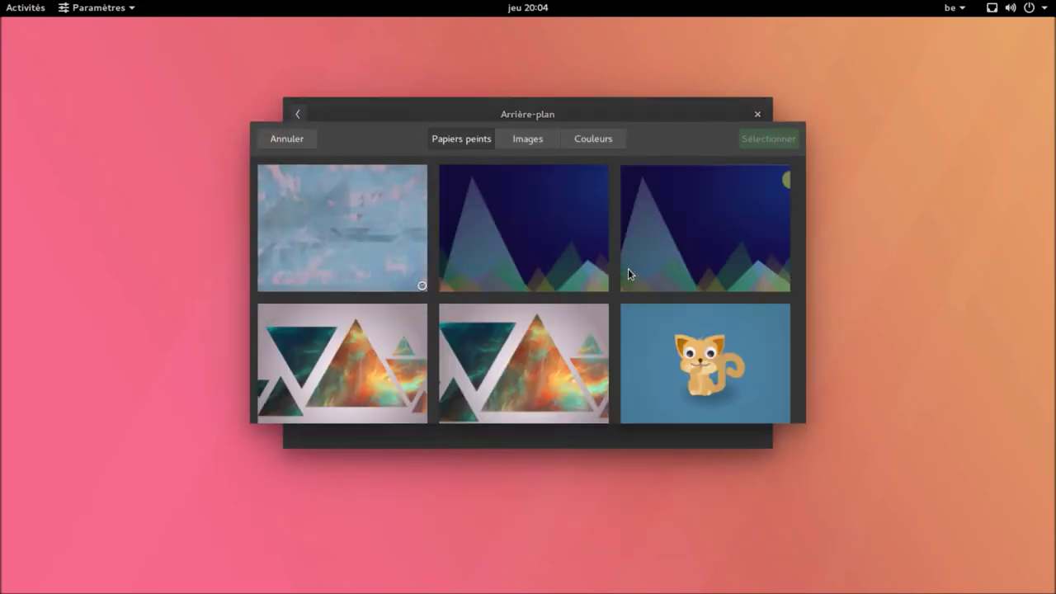
scroll(657, 289, down, 5)
click(686, 325)
click(687, 325)
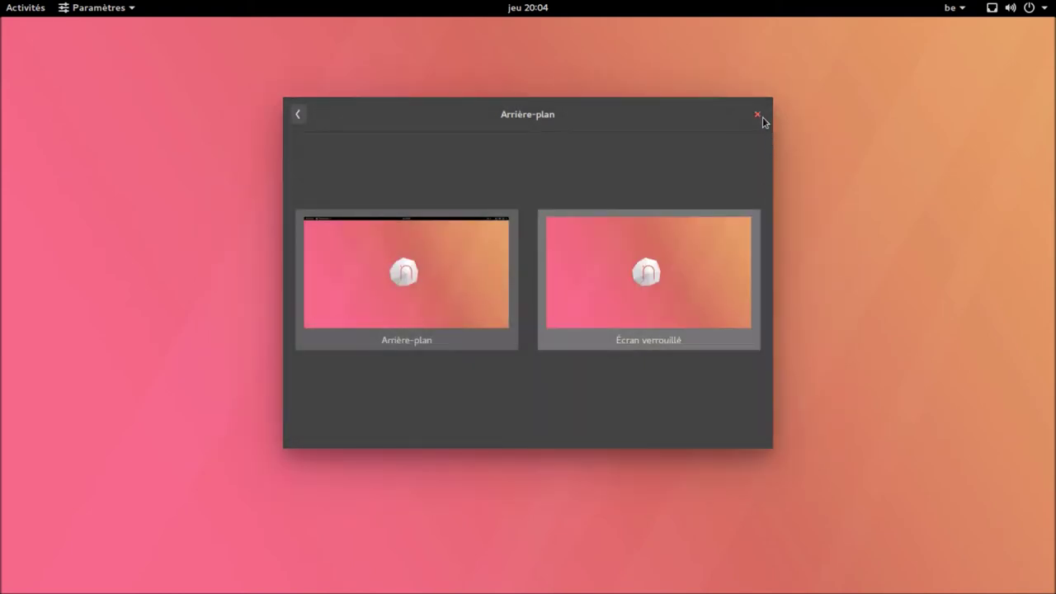
click(758, 114)
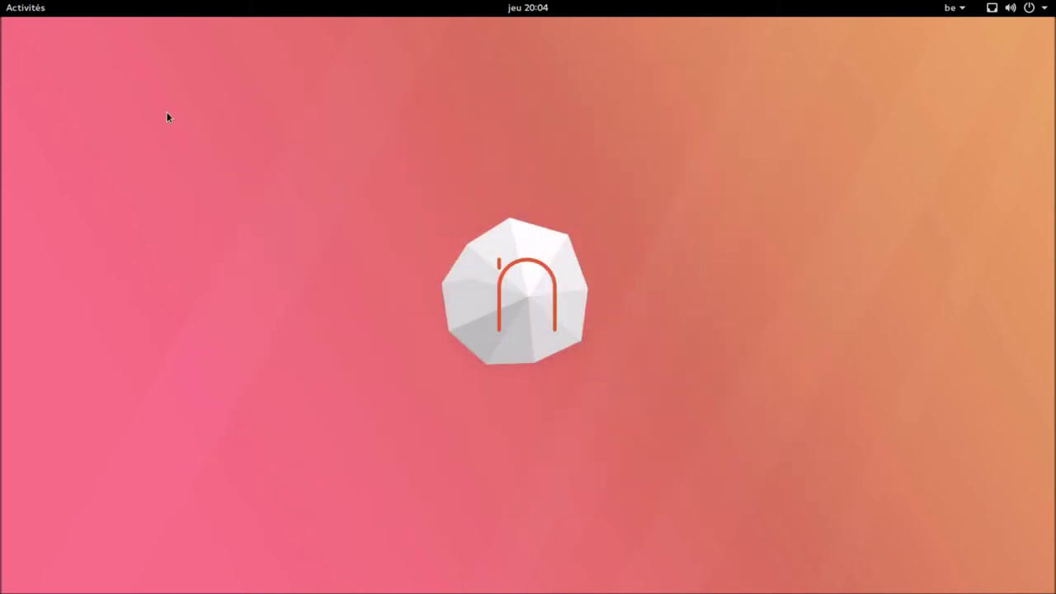
click(33, 8)
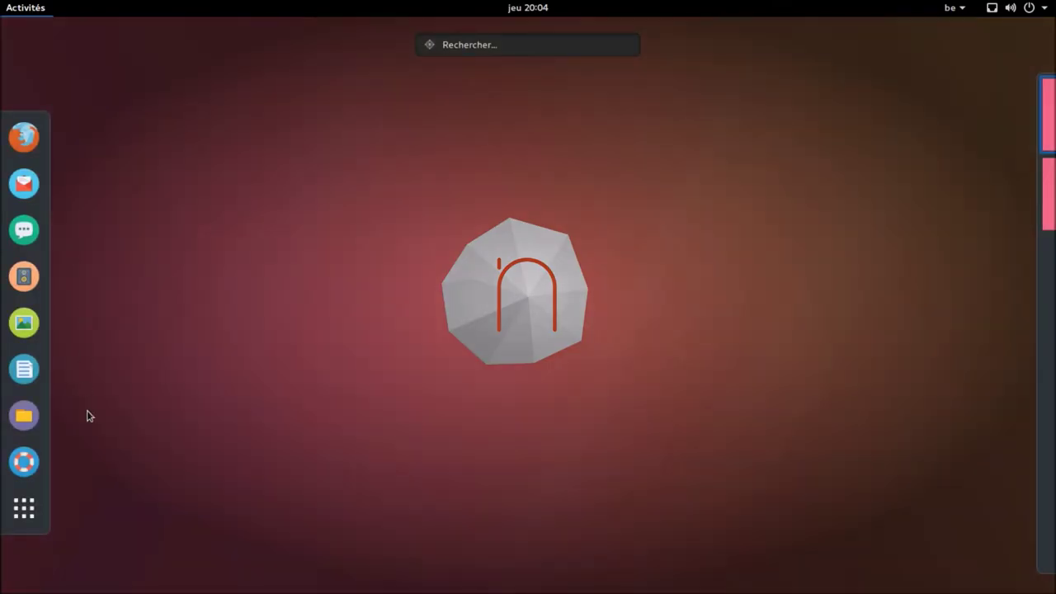
Step: Launch Outil de personnalisation from the Utilitaires folder on page 2 of the applications grid
click(36, 510)
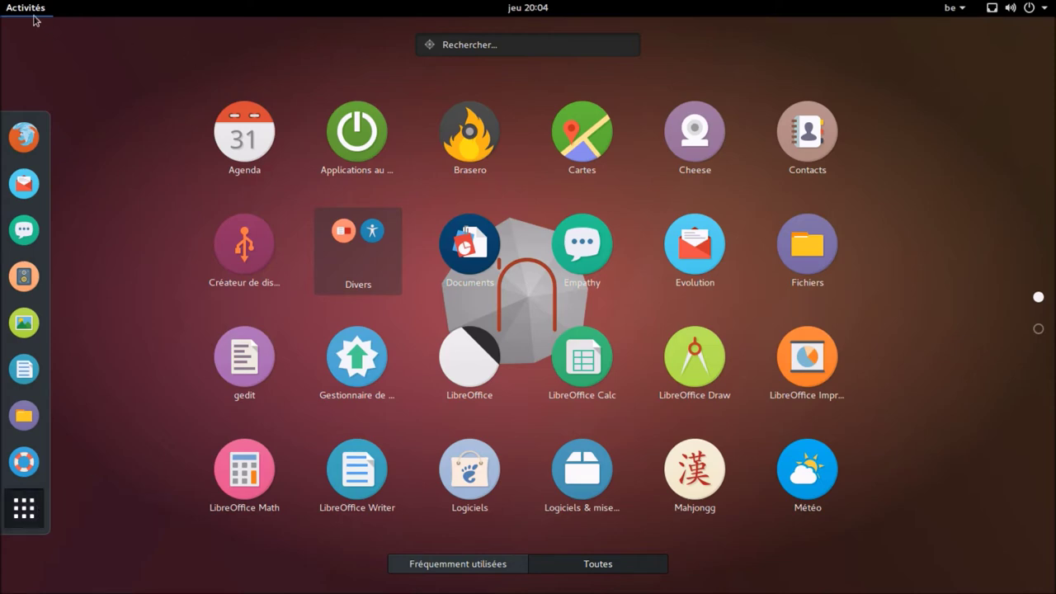
click(33, 10)
click(33, 10)
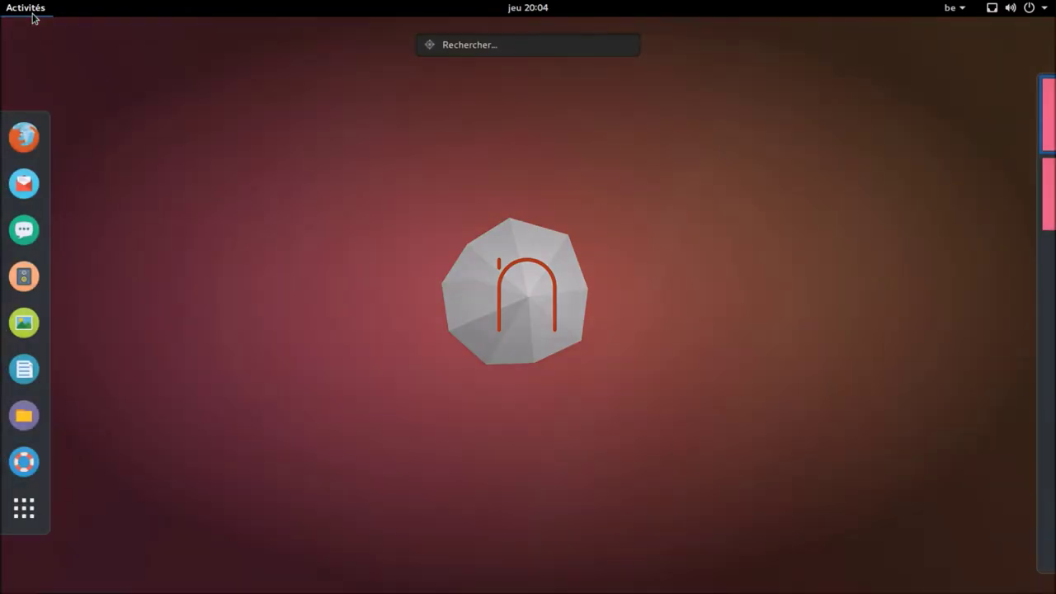
click(24, 508)
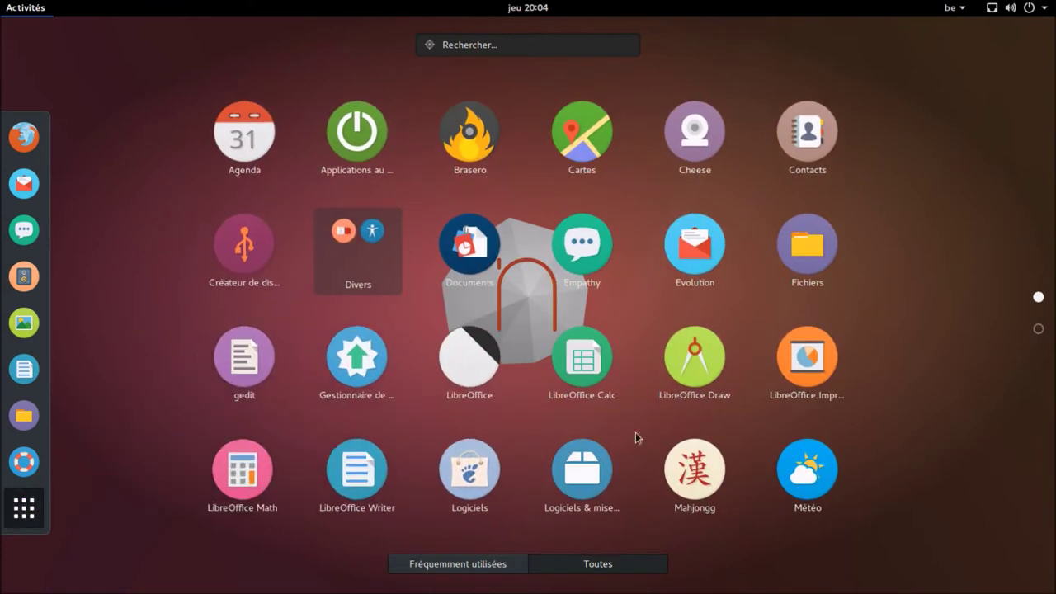
scroll(677, 435, down, 1)
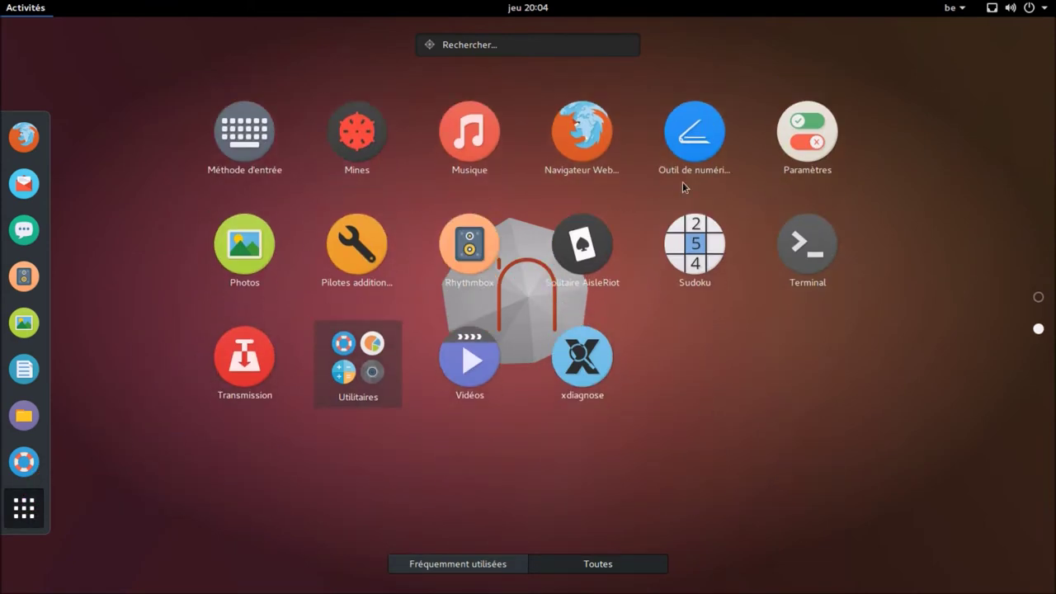
click(370, 372)
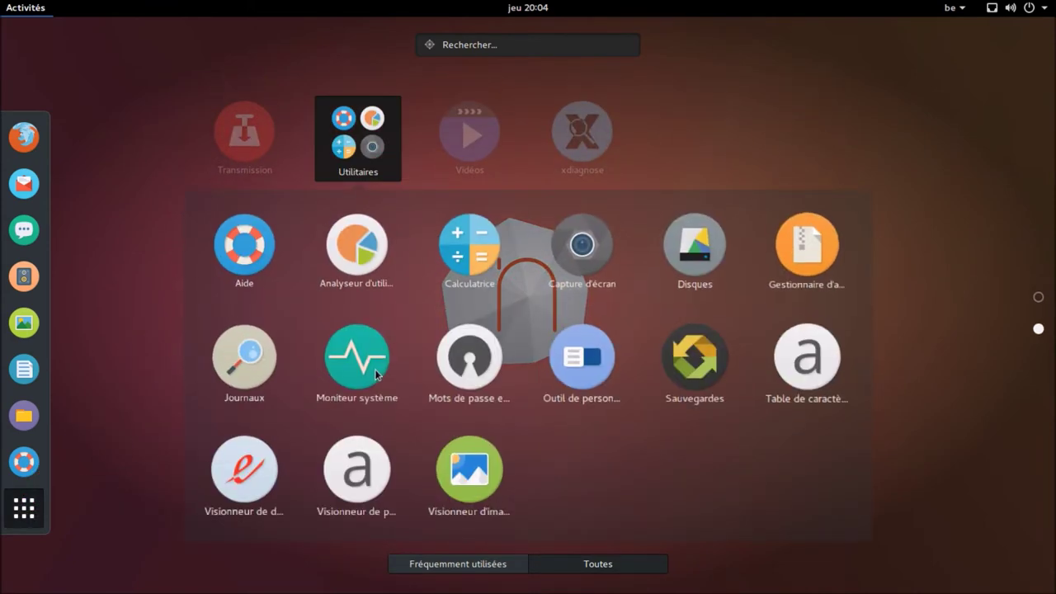
click(593, 356)
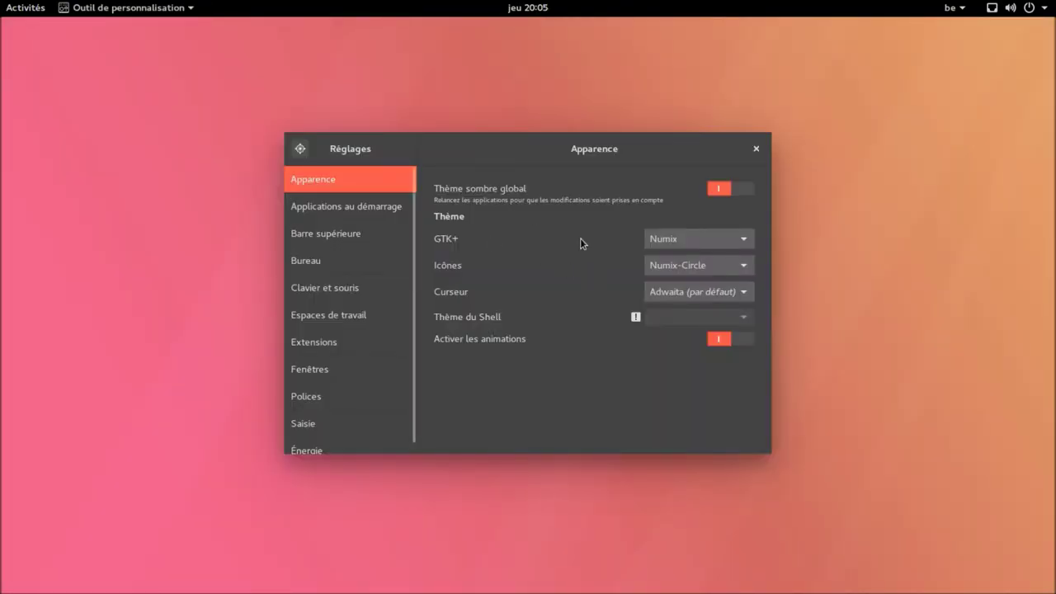
Step: In Barre supérieure, show the date in the clock and week numbers in the calendar, verifying via the calendar popup
click(344, 211)
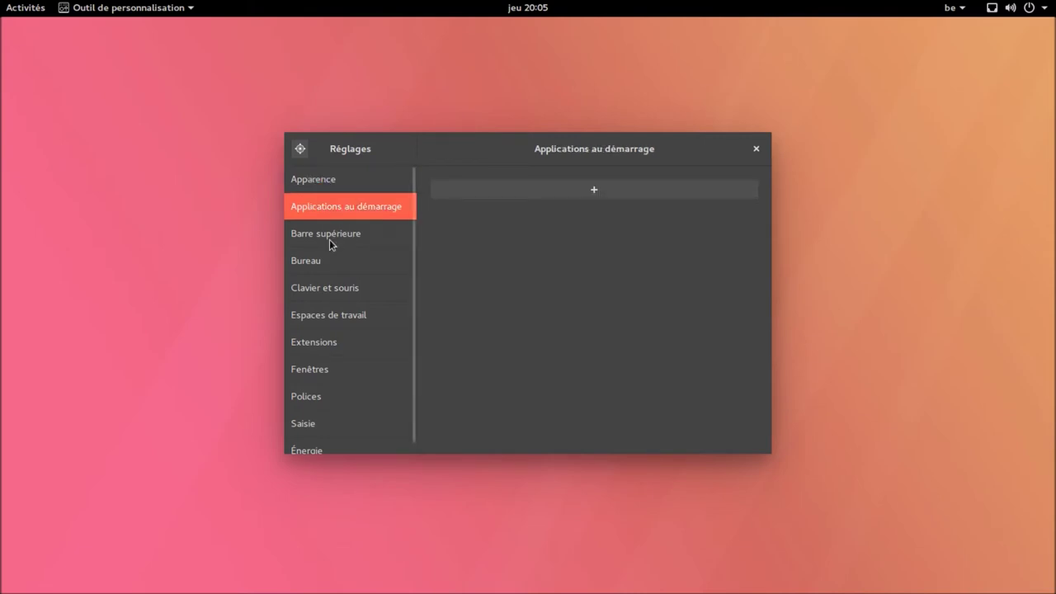
click(329, 239)
click(440, 238)
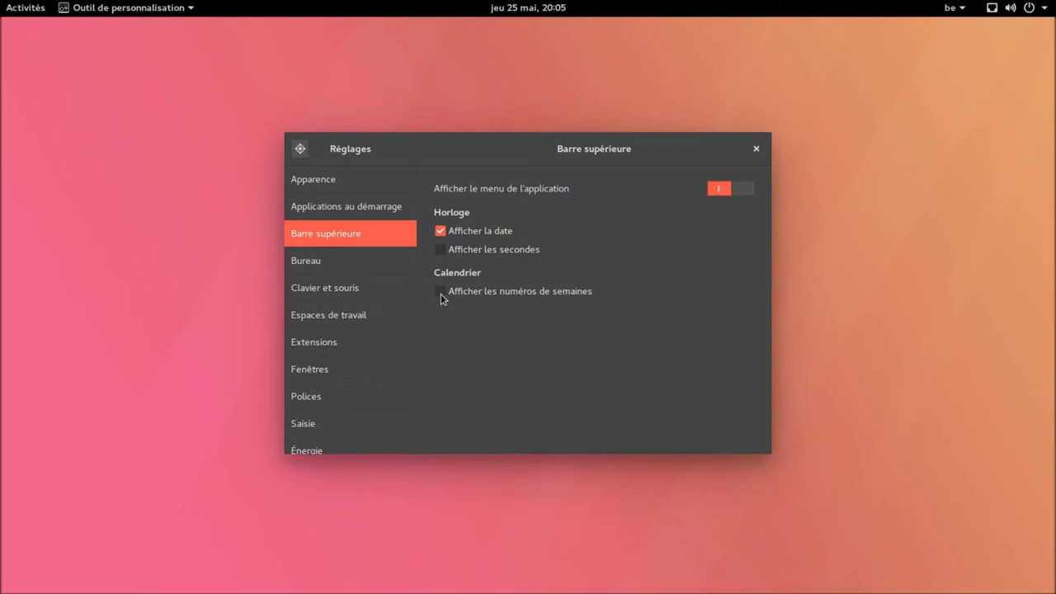
click(550, 9)
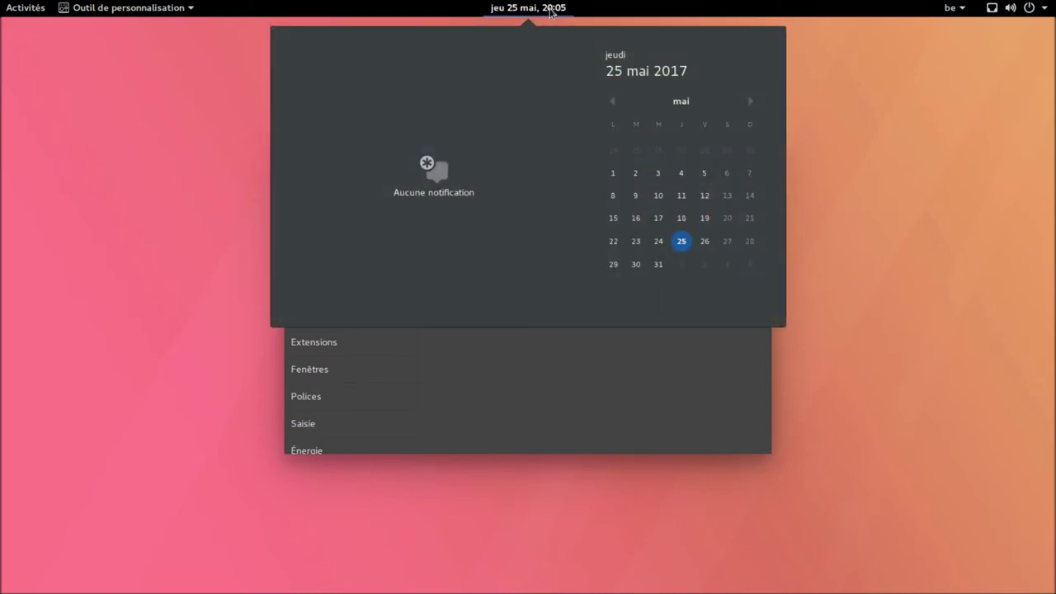
click(550, 10)
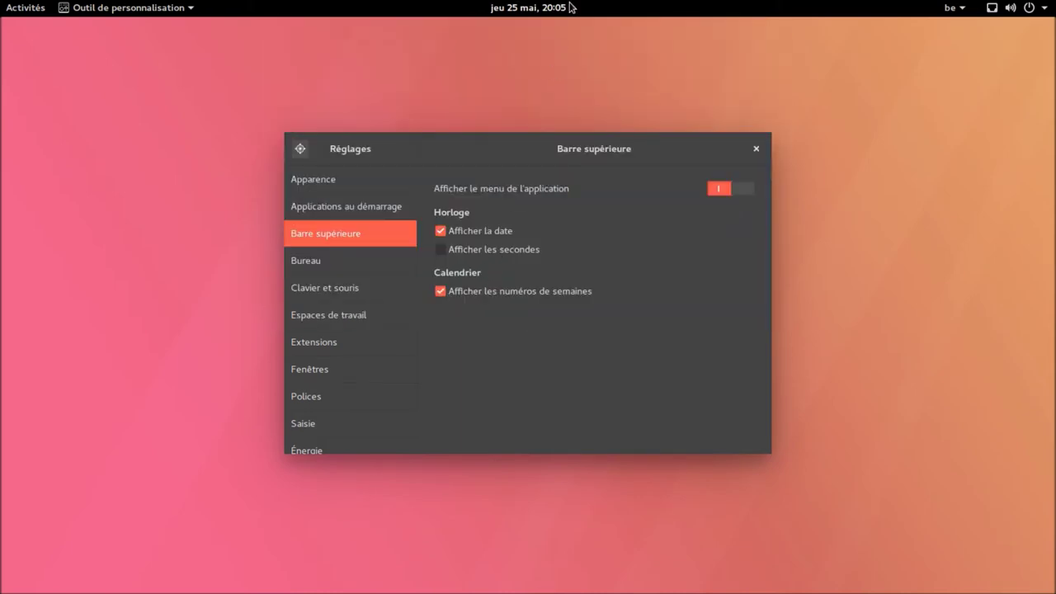
click(561, 8)
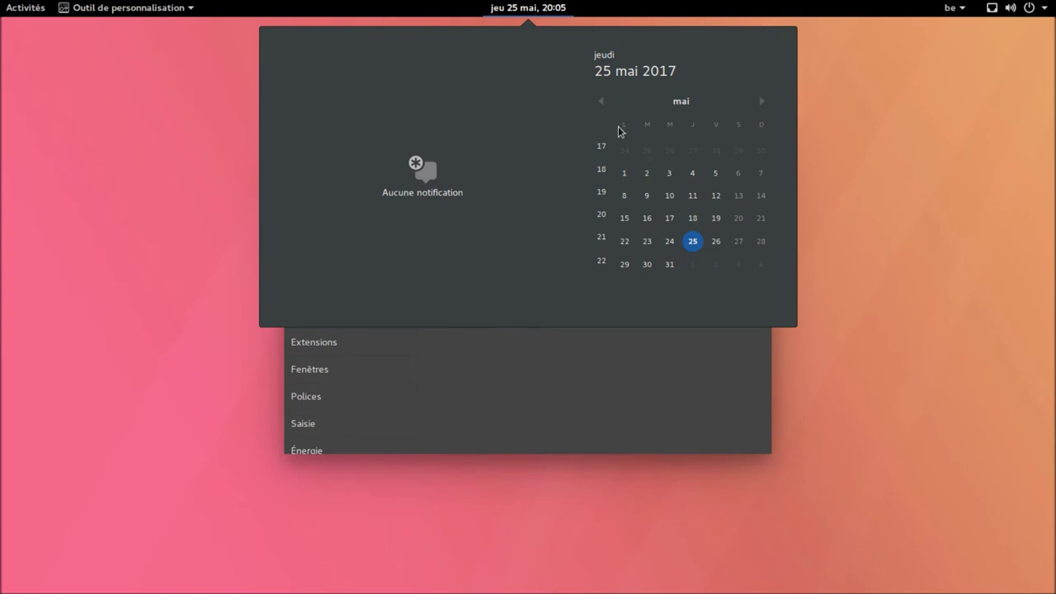
click(555, 10)
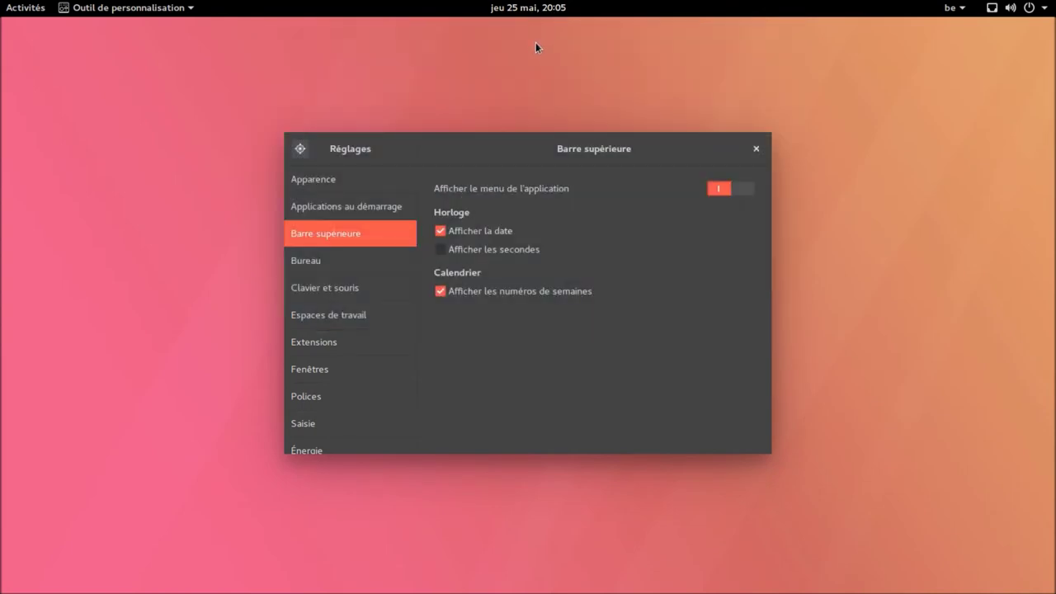
click(344, 262)
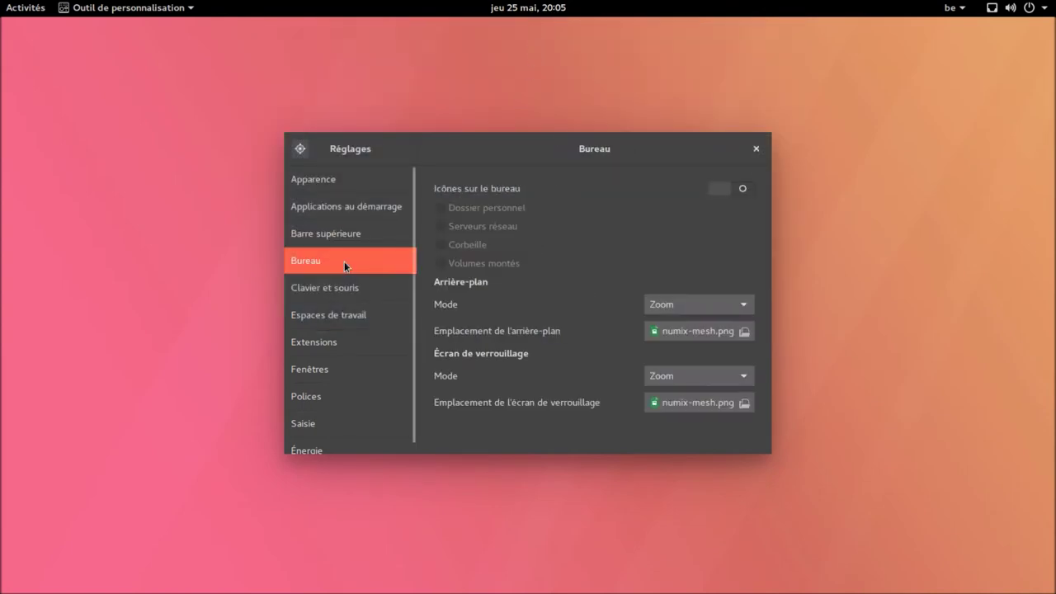
Step: Turn on desktop icons with mounted volumes shown, then browse through to the Extensions page
click(729, 192)
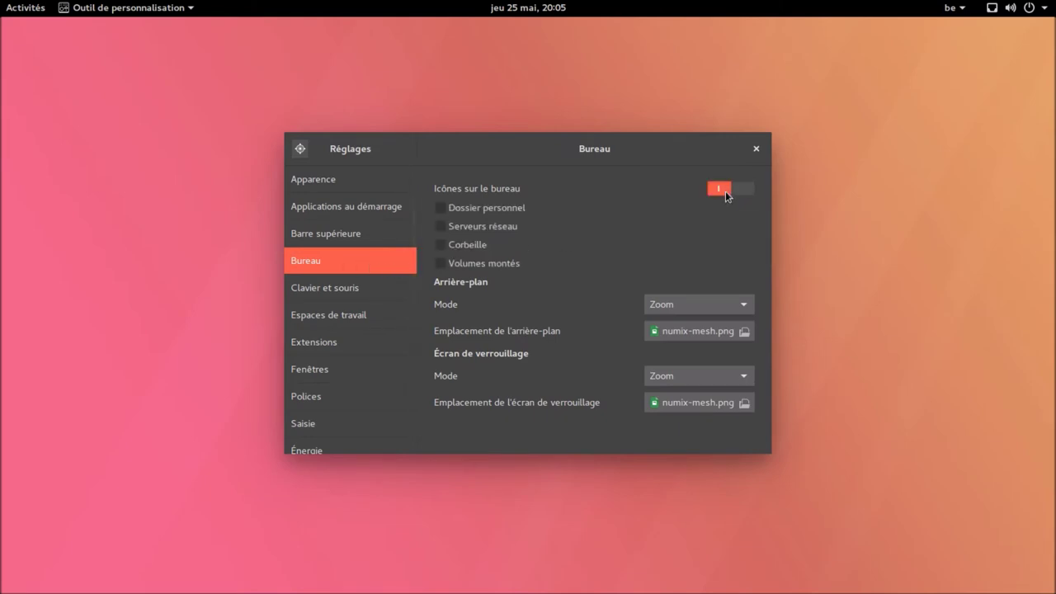
click(499, 265)
click(366, 293)
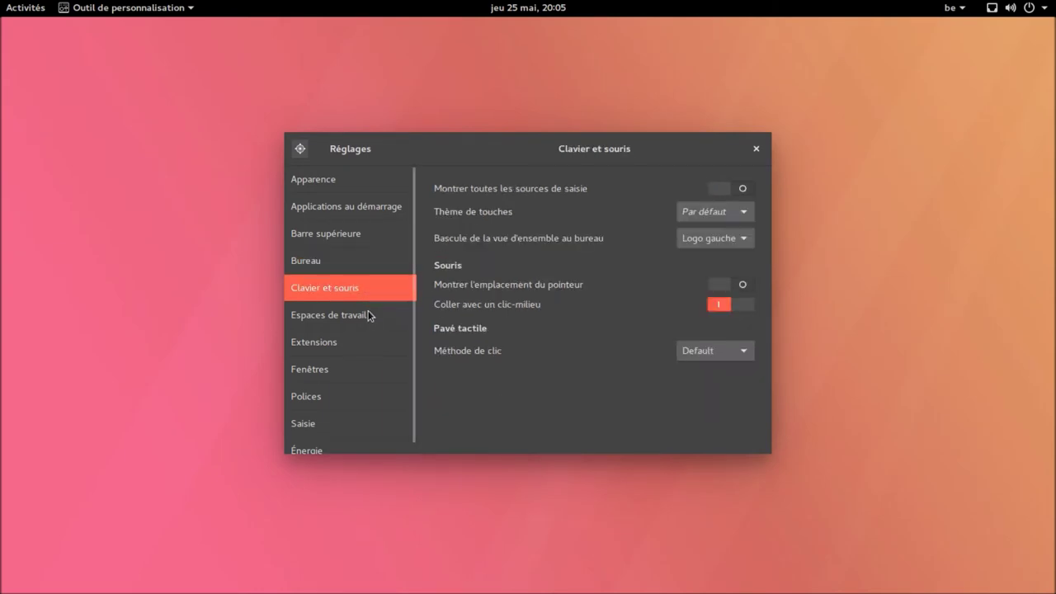
click(364, 319)
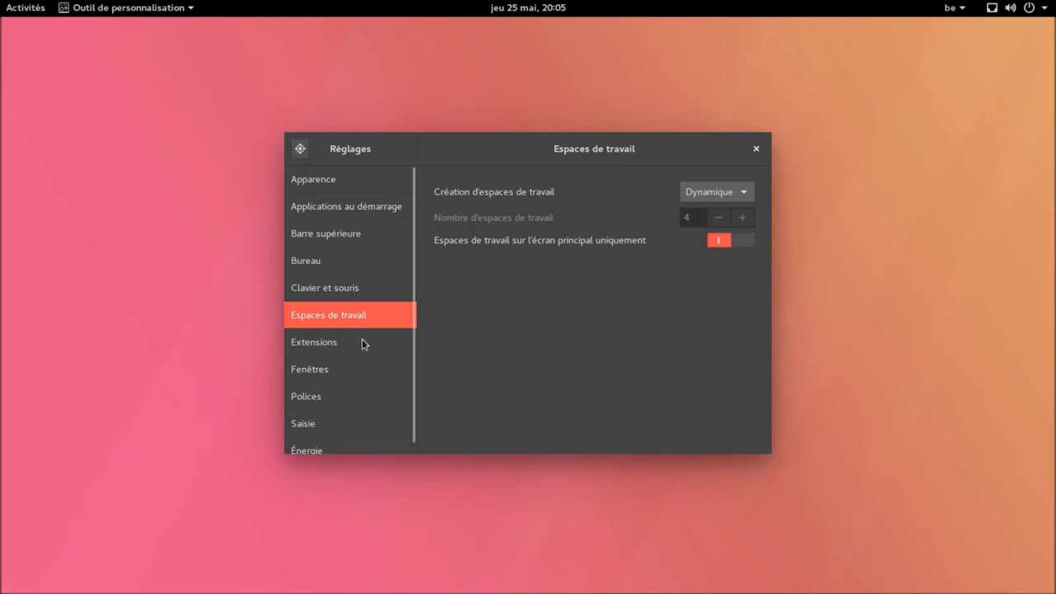
click(361, 345)
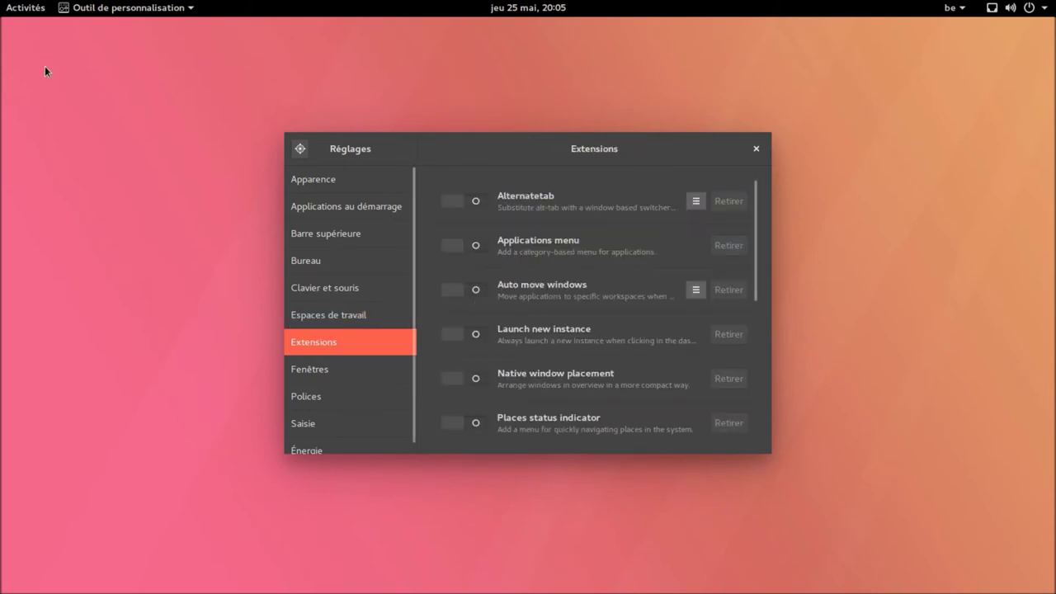
Step: Launch a new Terminal by searching 'ter', and open Files on the home folder
click(29, 12)
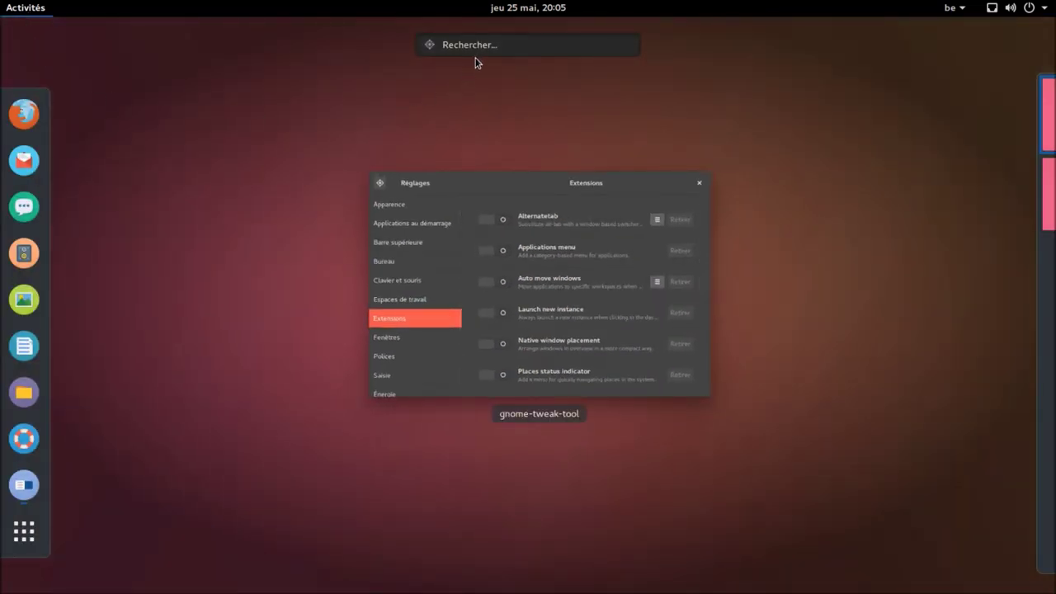
text(t)
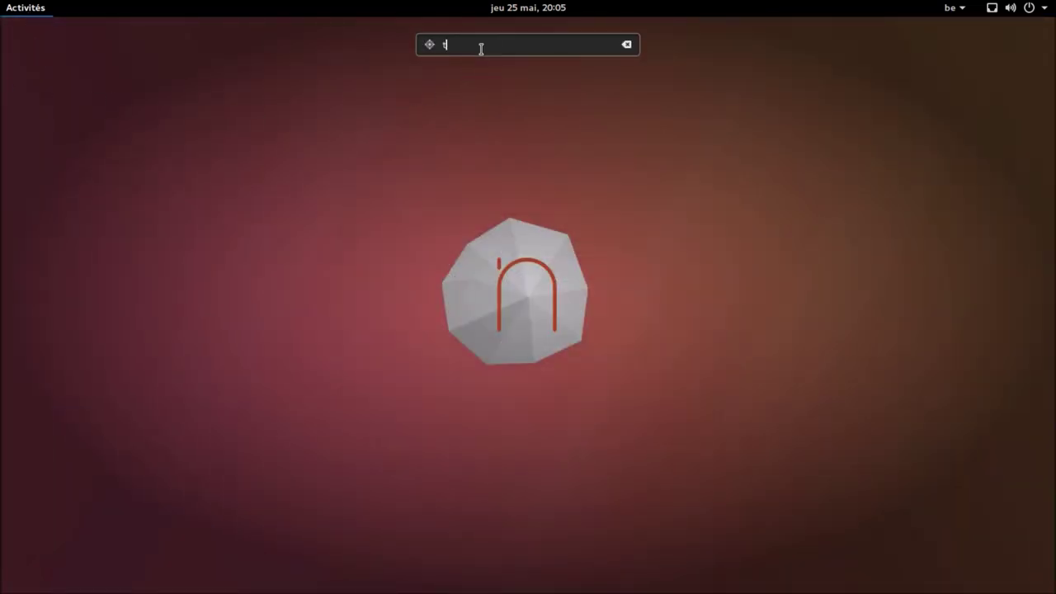
text(er)
click(521, 108)
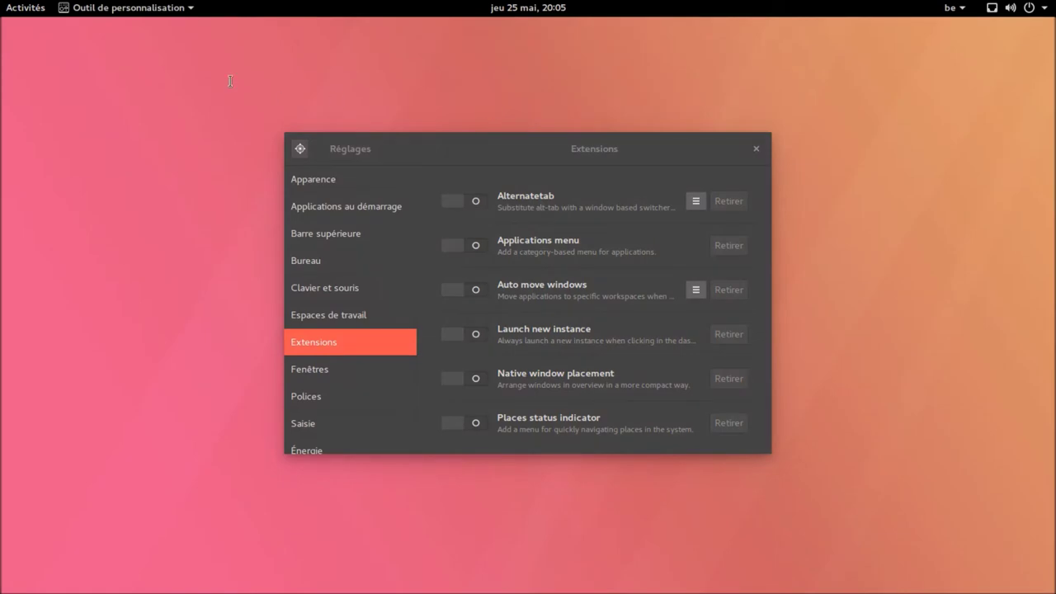
click(42, 12)
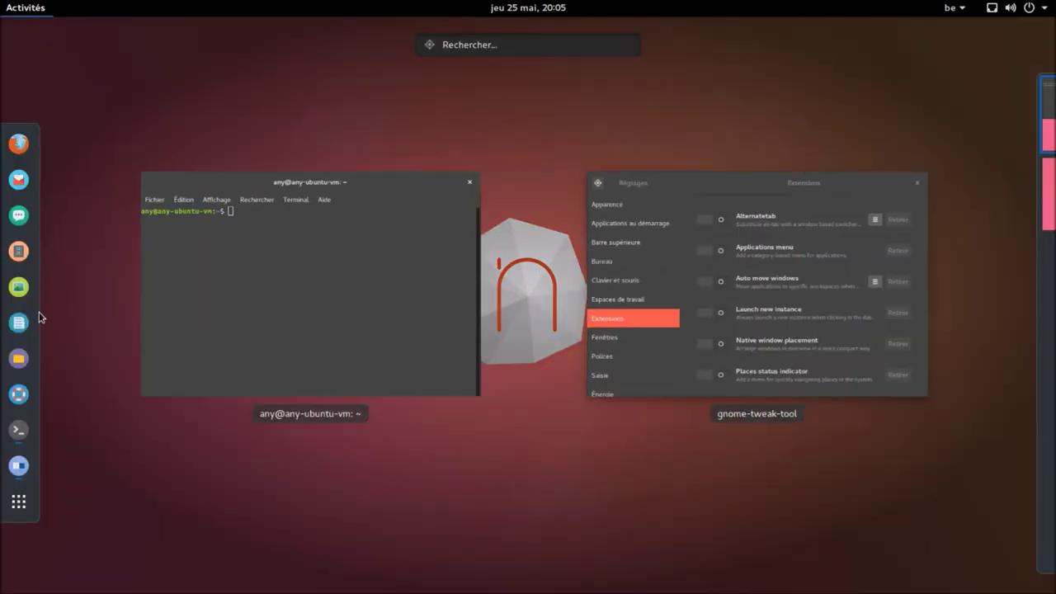
click(24, 357)
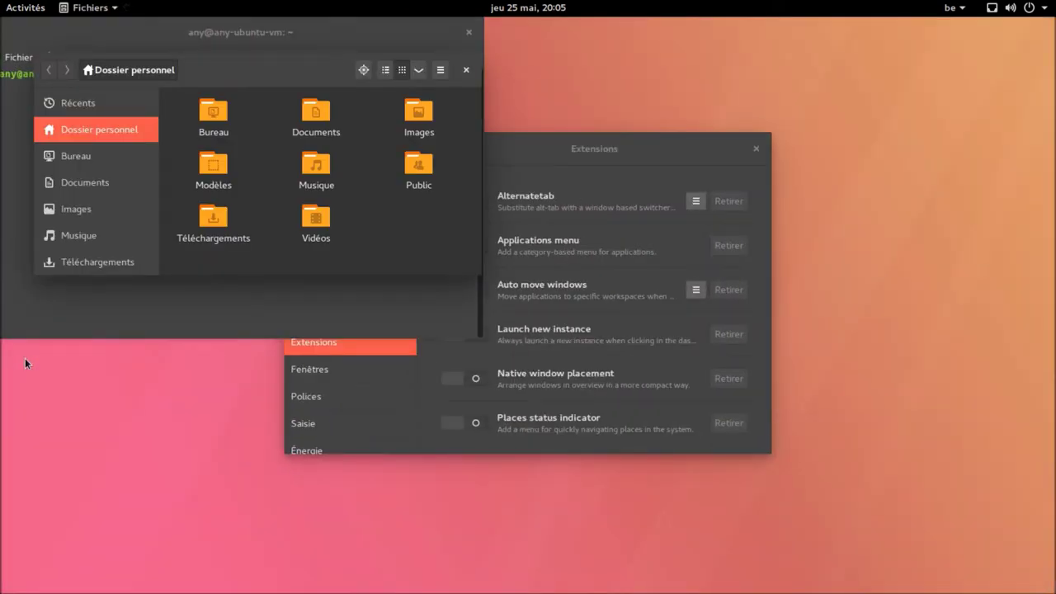
Step: Cycle windows with Alt+Tab and raise the Tweak Tool's Extensions page to the front
key(alt+Tab)
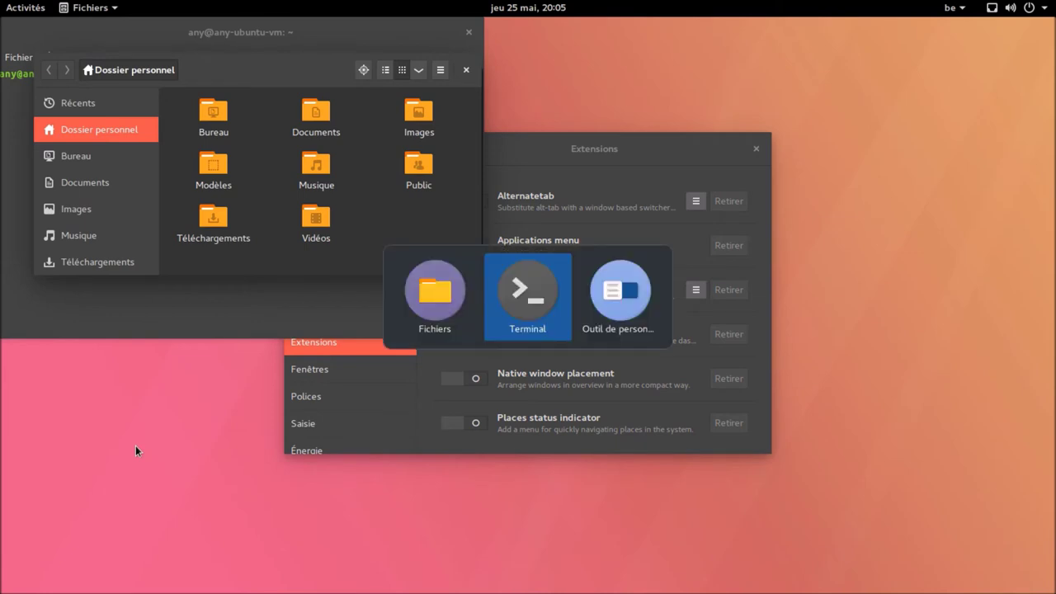
key(alt+Tab)
click(645, 159)
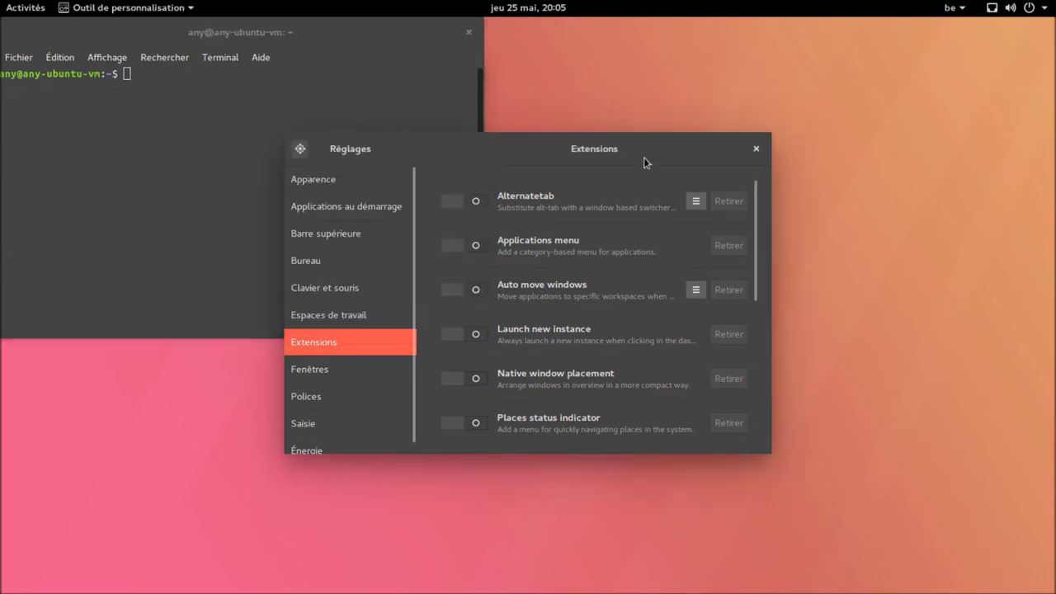
Step: Enable Alternatetab, review its preferences, and test the thumbnail Alt+Tab switcher on the terminal
click(461, 202)
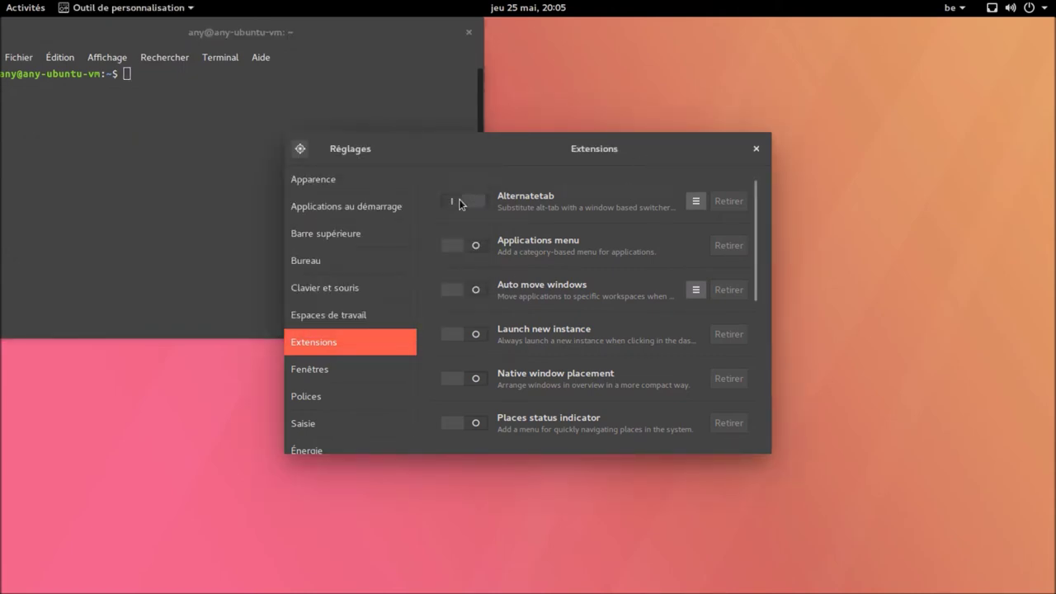
click(693, 205)
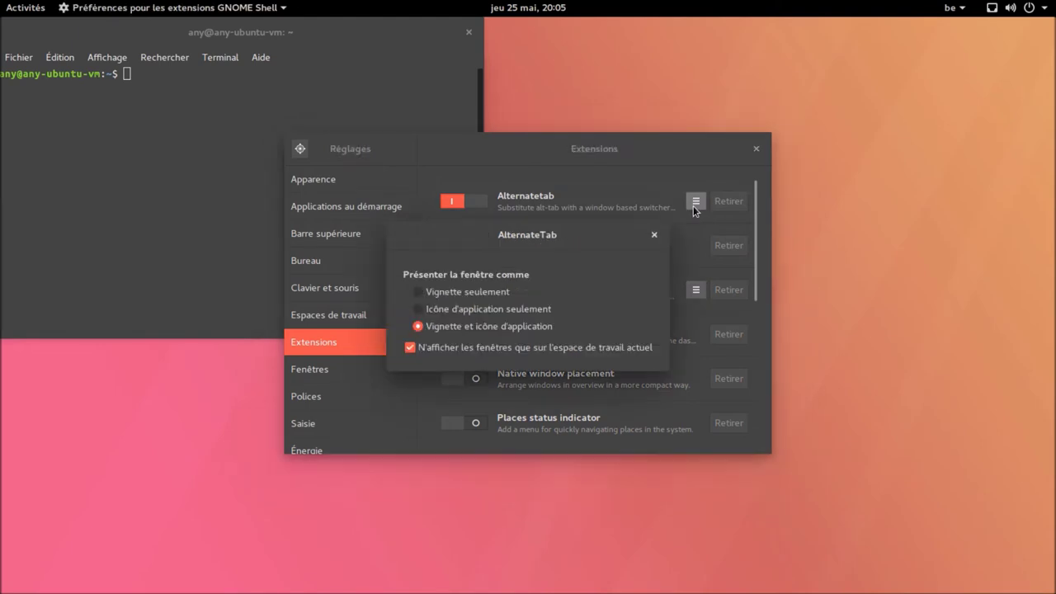
click(655, 234)
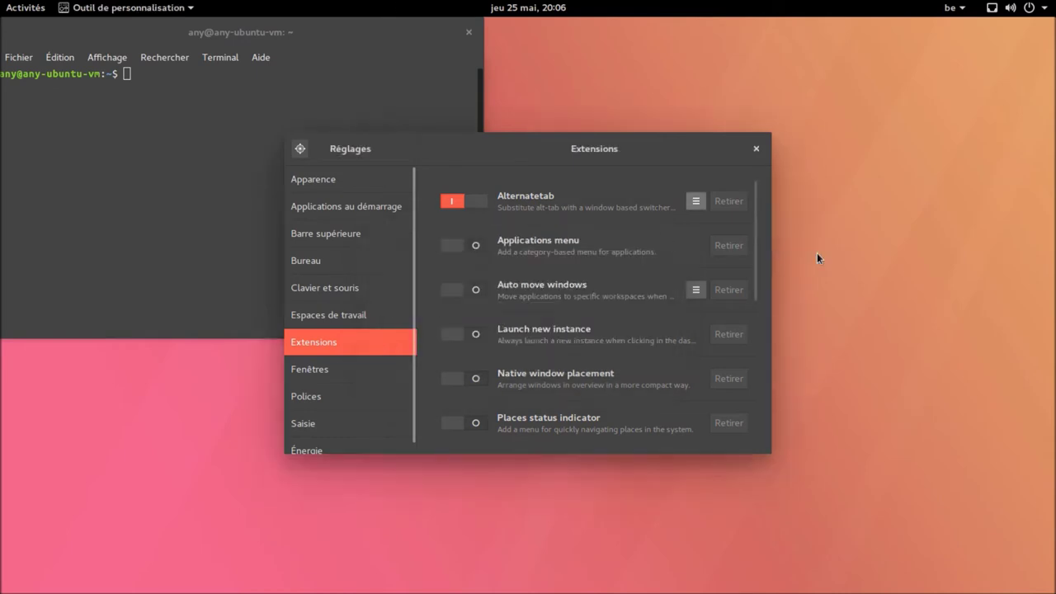
key(alt+Tab)
key(alt+Tab)
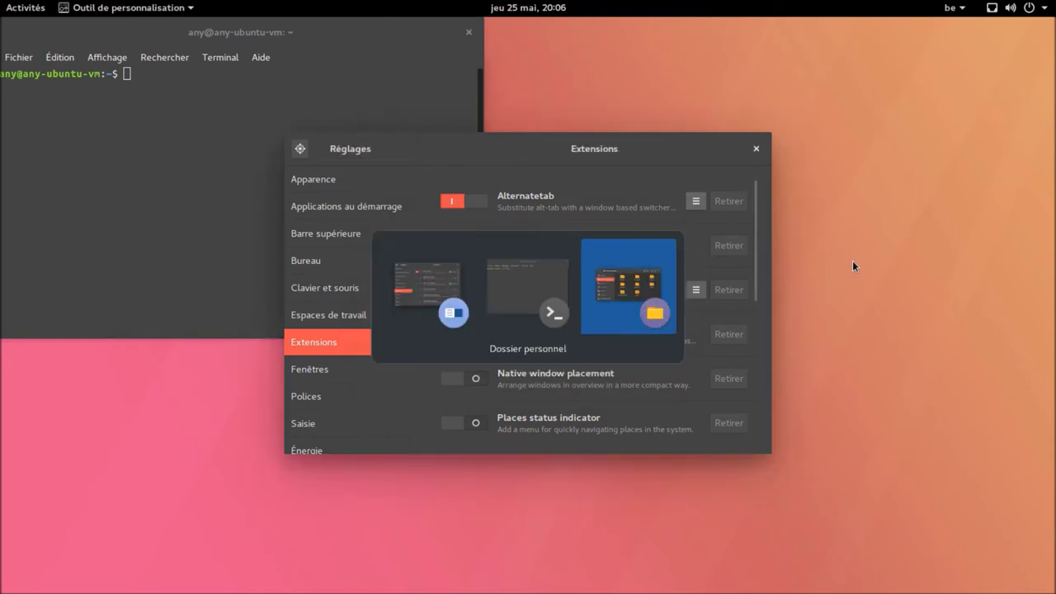
key(alt+Tab)
key(alt+Tab)
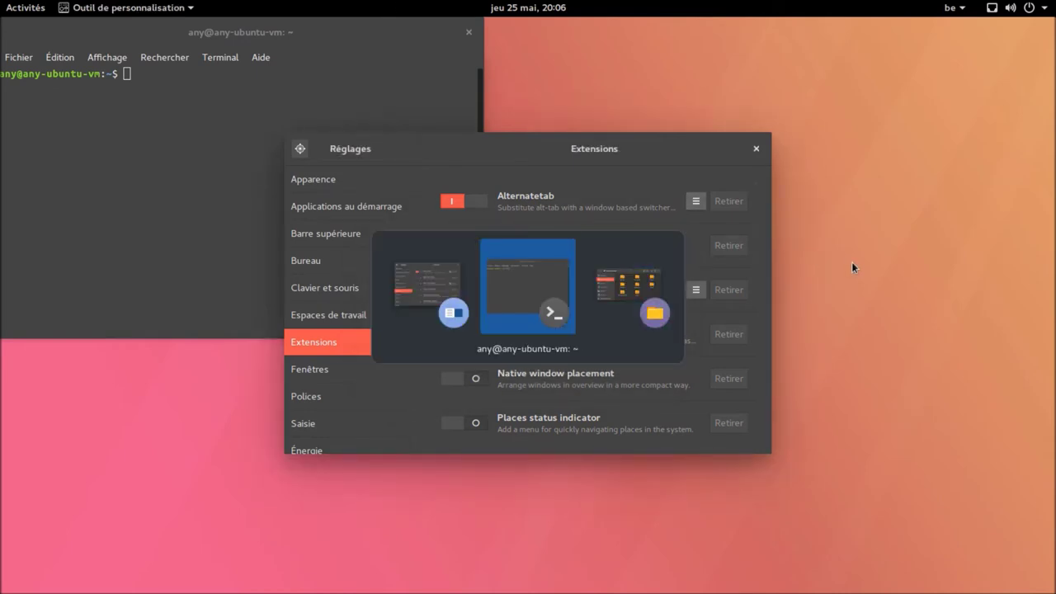
key(alt+Tab)
key(alt+Tab)
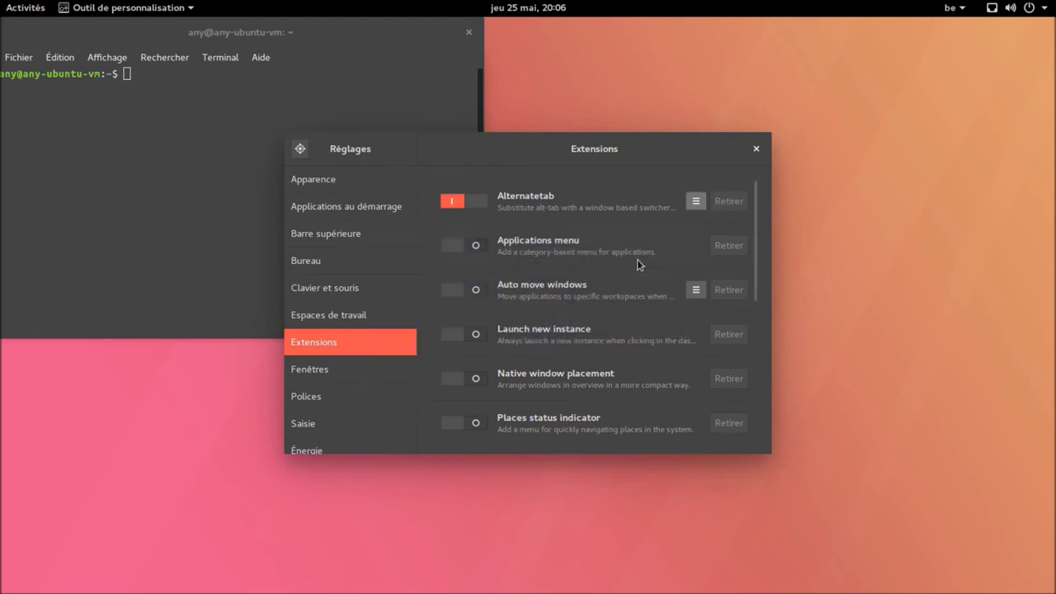
Step: Try the Applications menu extension in the top bar, then switch it back off
click(458, 246)
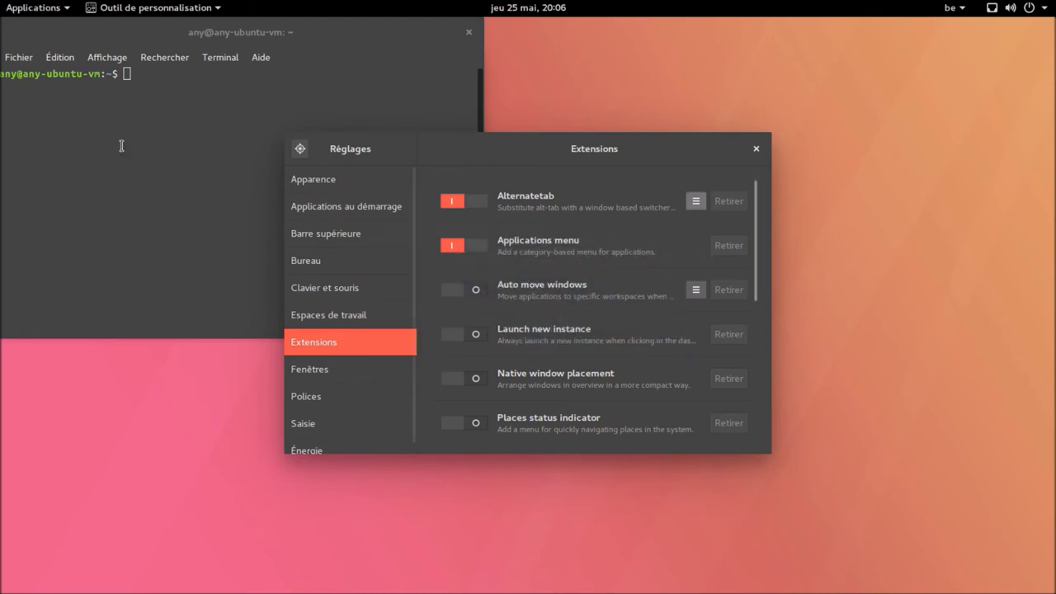
click(51, 12)
click(25, 9)
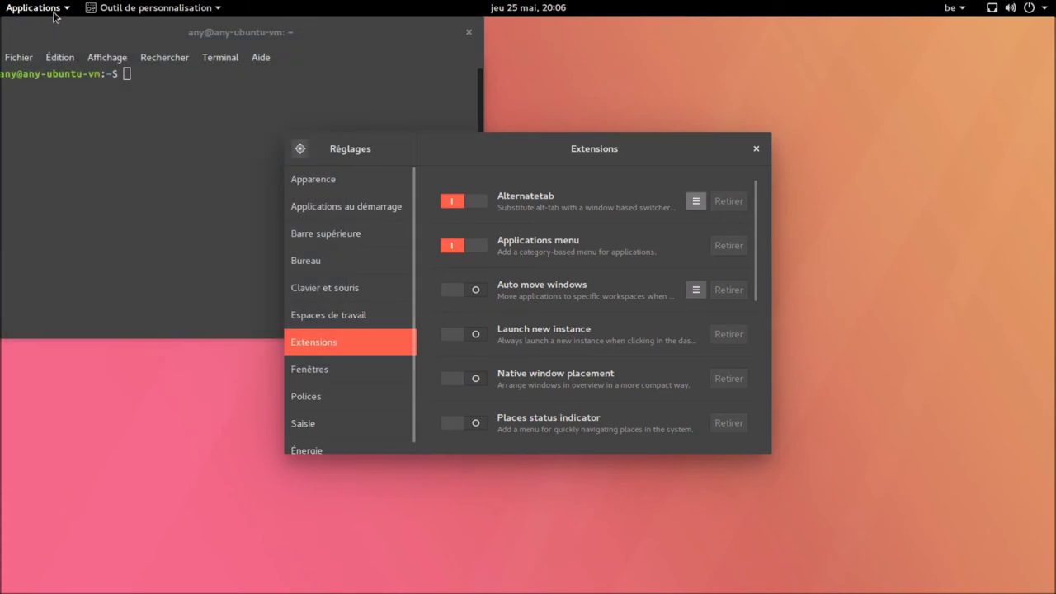
click(460, 248)
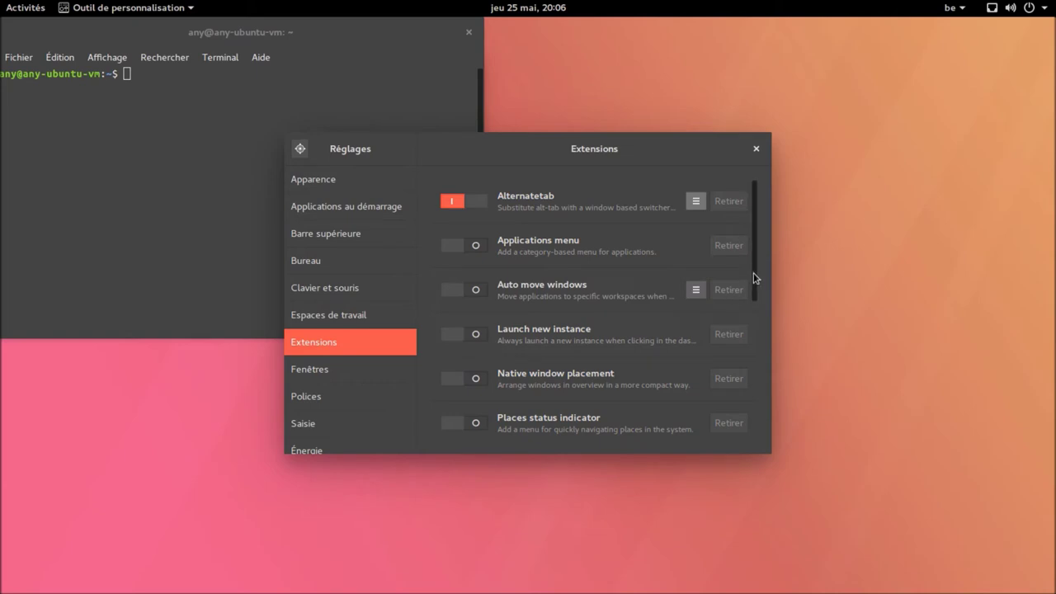
drag(755, 277, 749, 339)
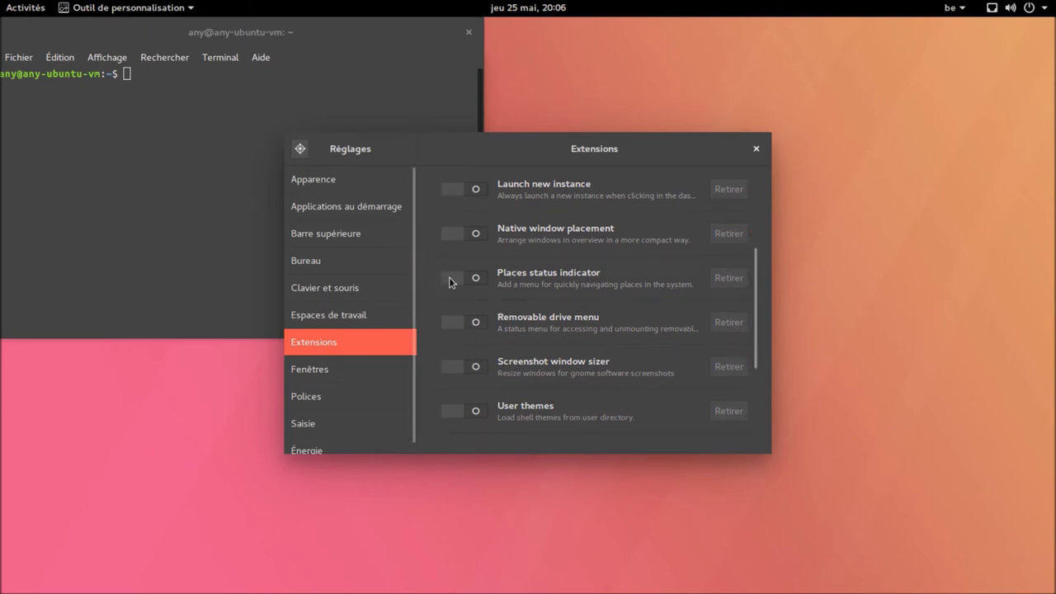
Step: Switch on Places status indicator and check its new Emplacements menu in the top bar
click(453, 279)
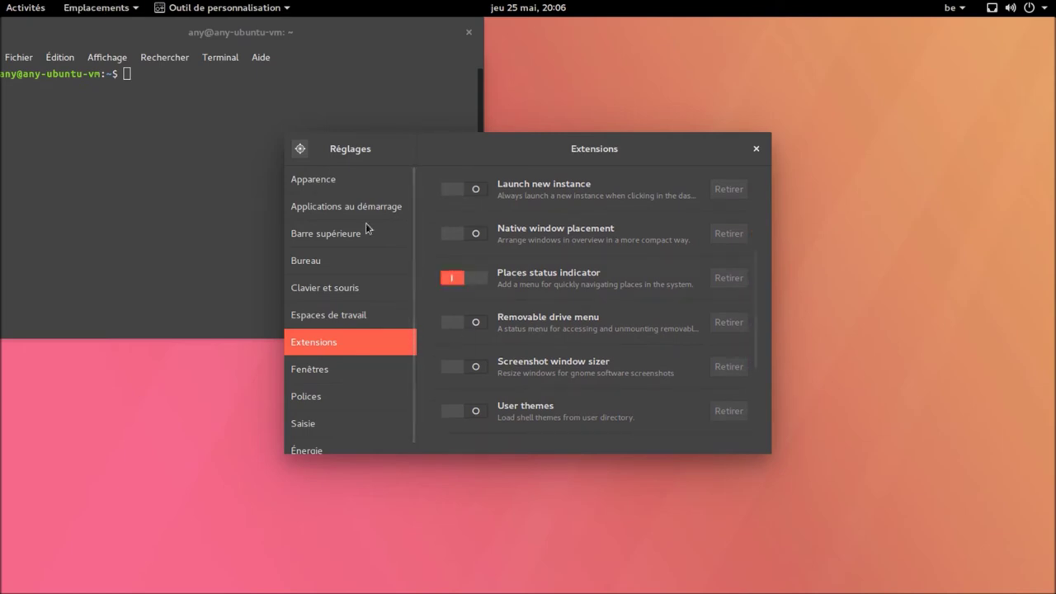
click(133, 14)
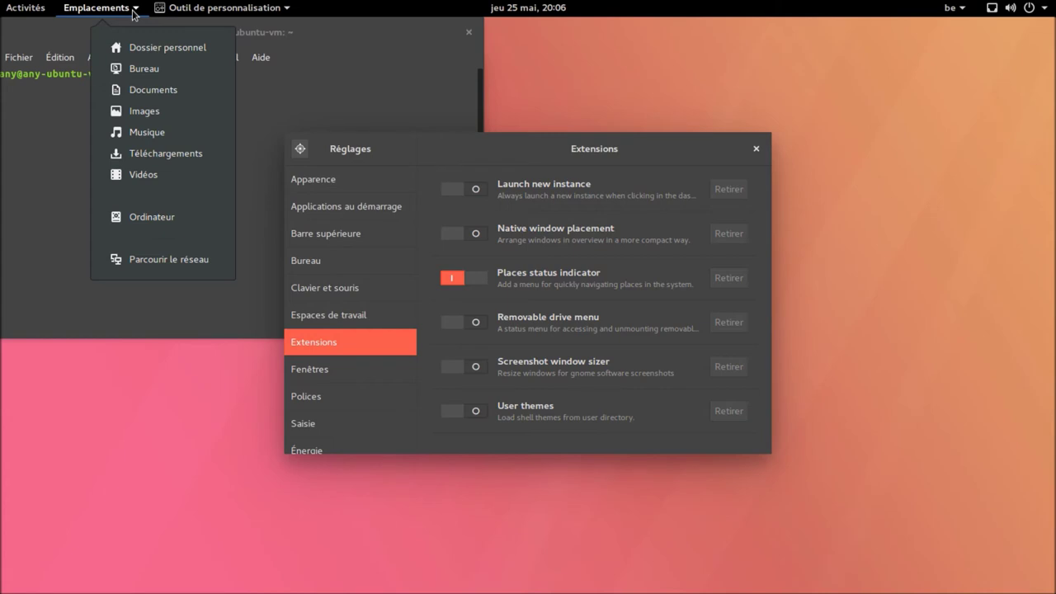
click(519, 153)
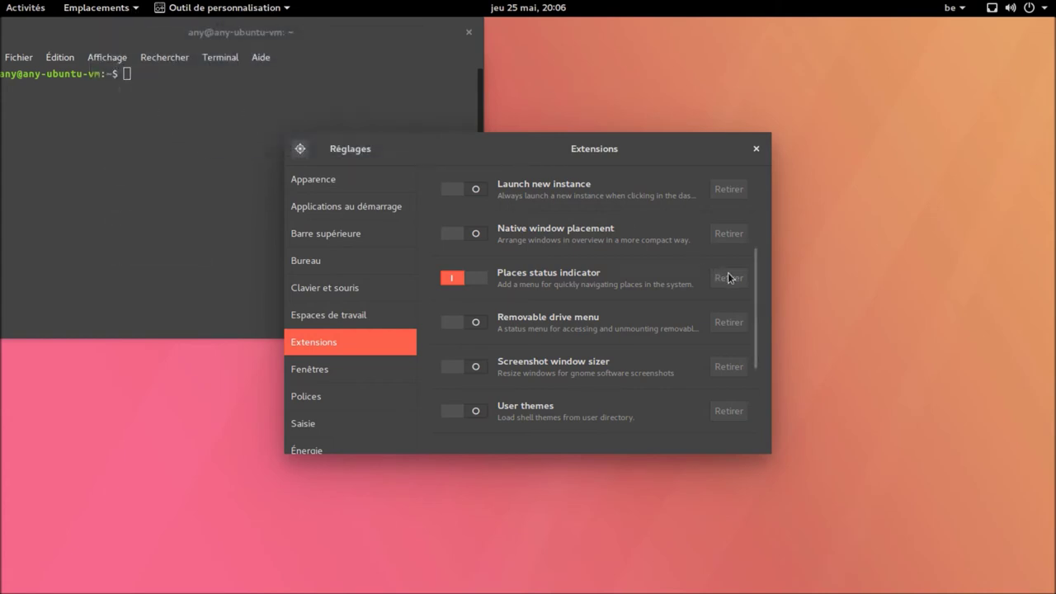
scroll(757, 295, up, 1)
drag(757, 310, 752, 365)
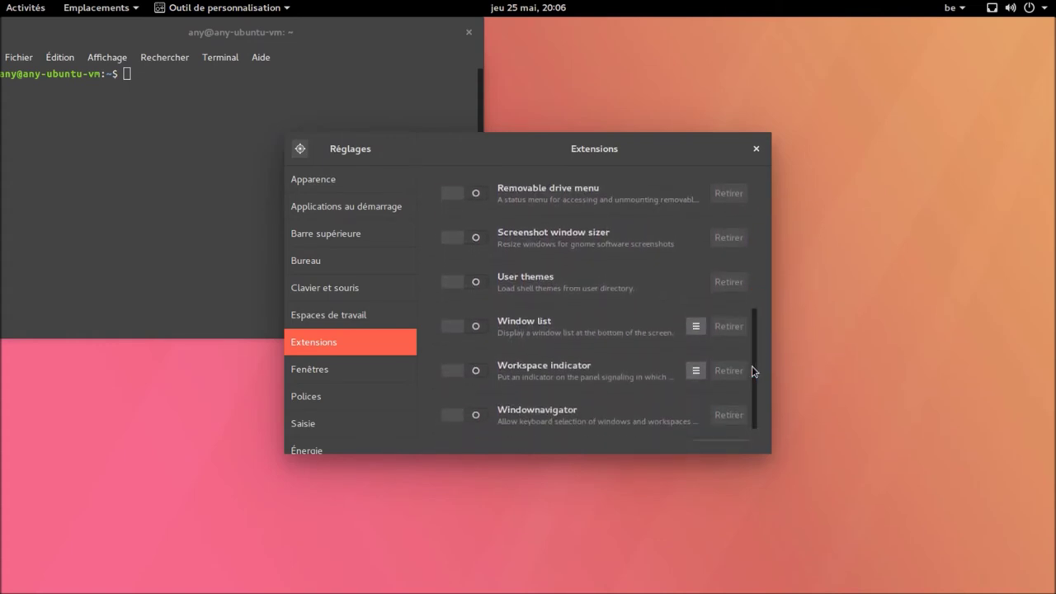
Step: Enable the Window list extension and turn Workspace indicator on, then back off
click(466, 331)
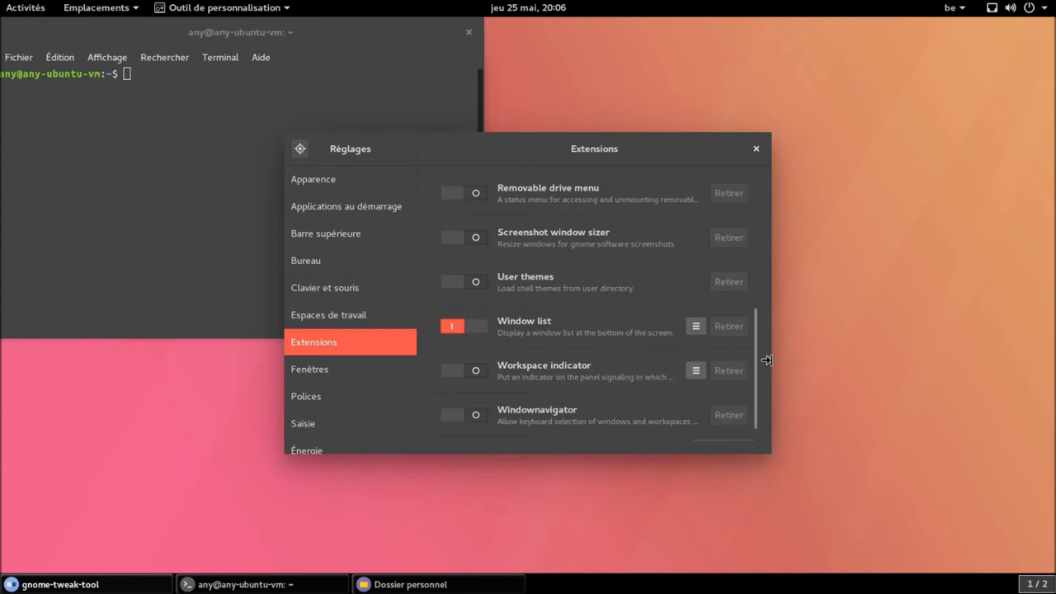
drag(757, 352, 757, 398)
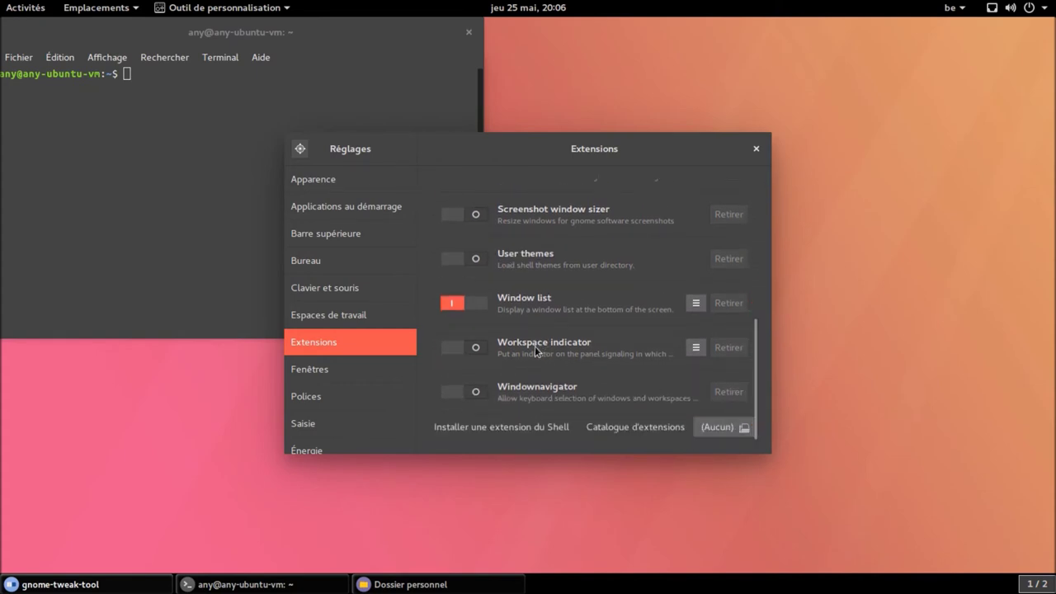
click(467, 348)
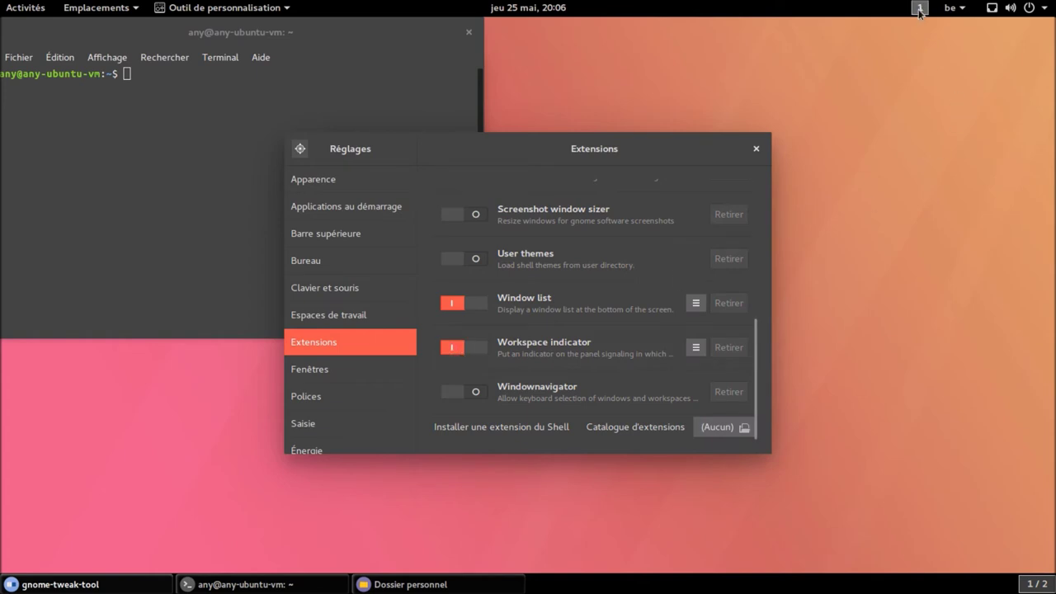
click(486, 345)
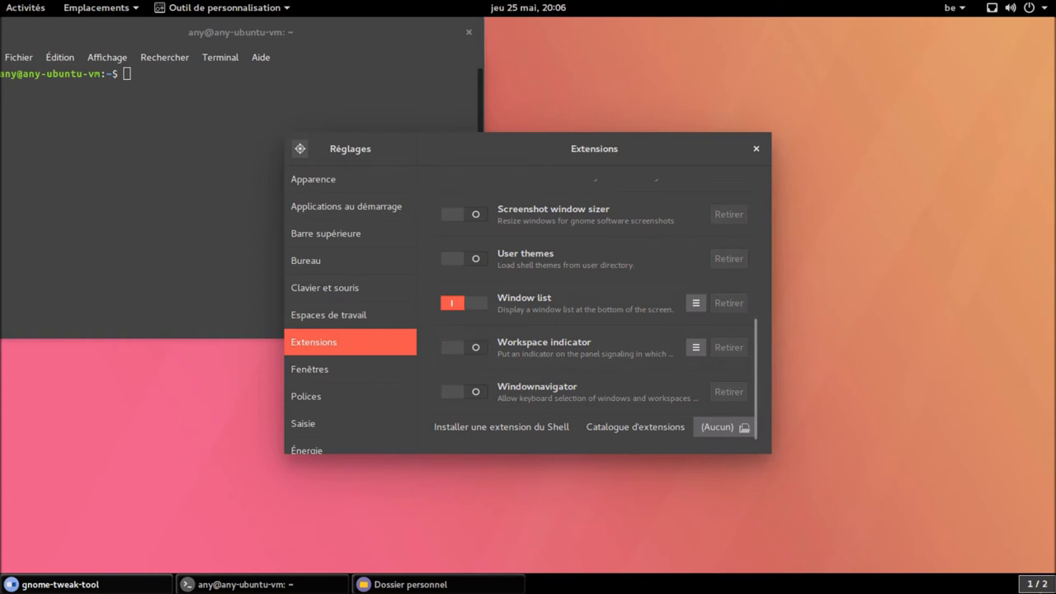
Step: Switch to Espace de travail 2 and back to 1, then show the Fenêtres settings
click(1037, 585)
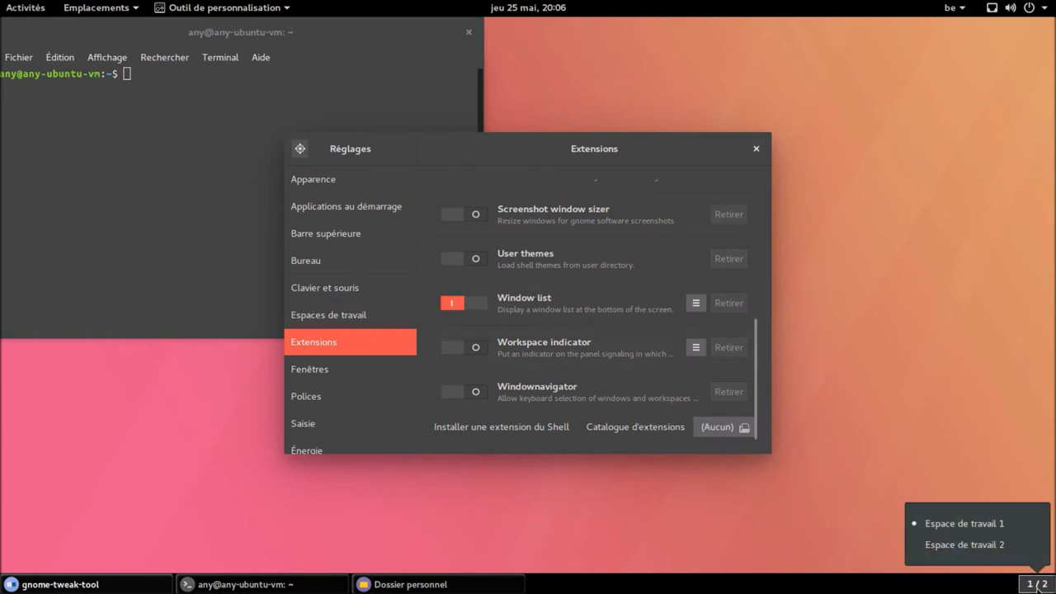
click(1001, 546)
click(1038, 584)
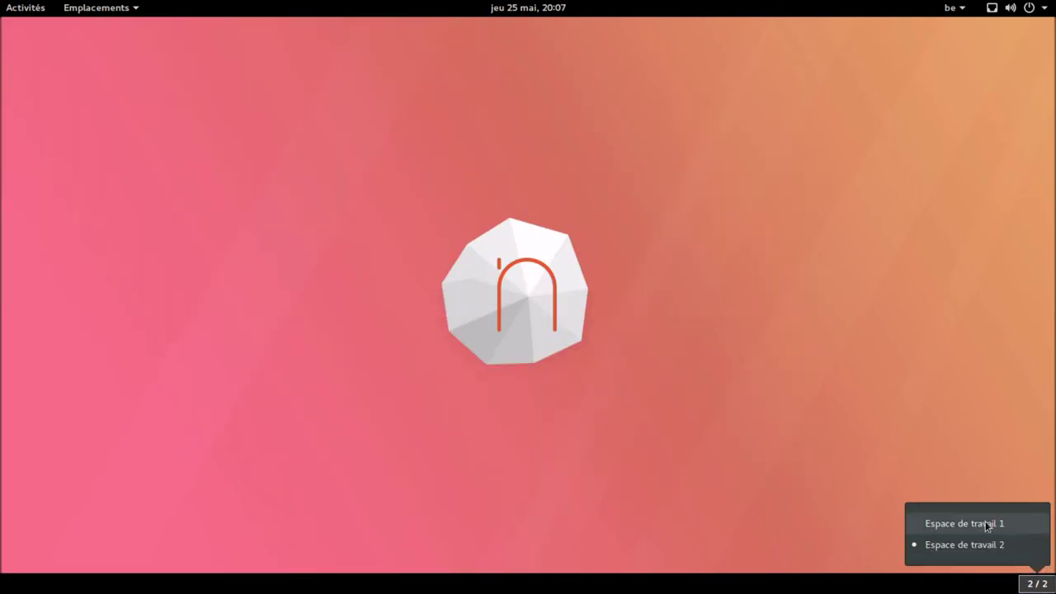
click(986, 524)
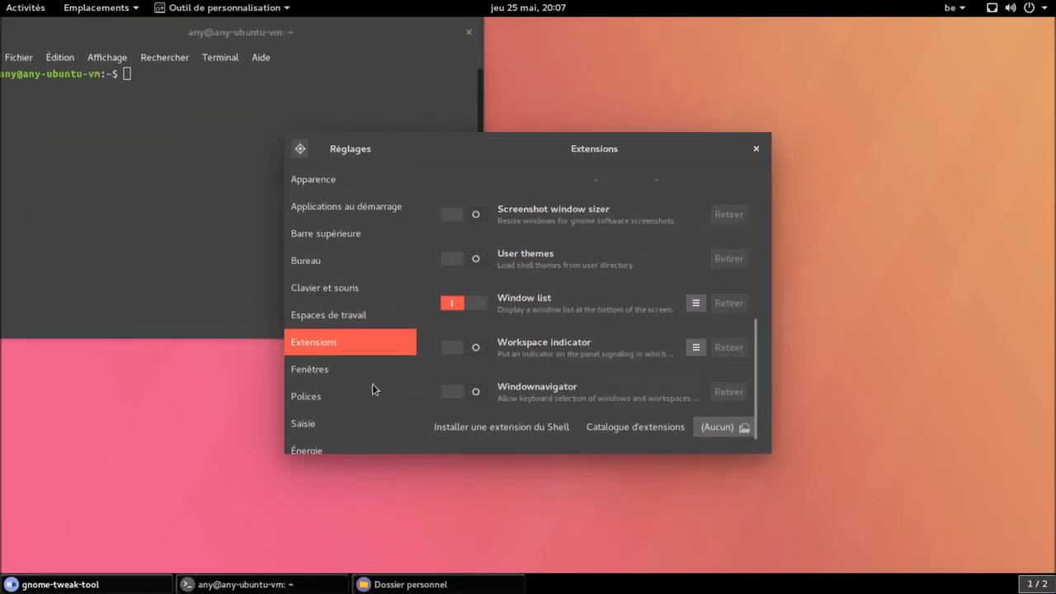
click(336, 375)
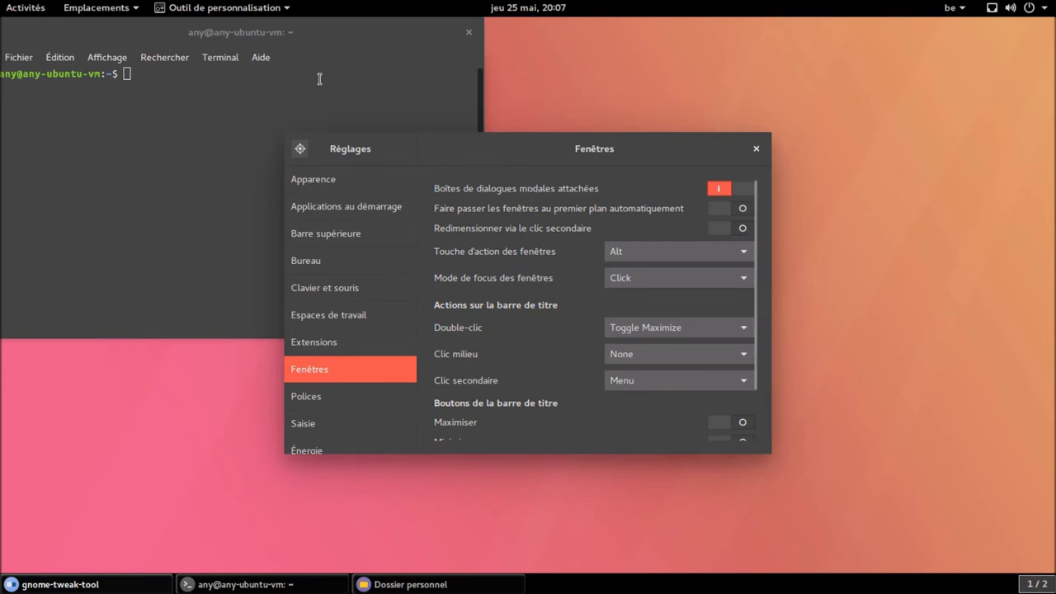
click(279, 10)
click(254, 108)
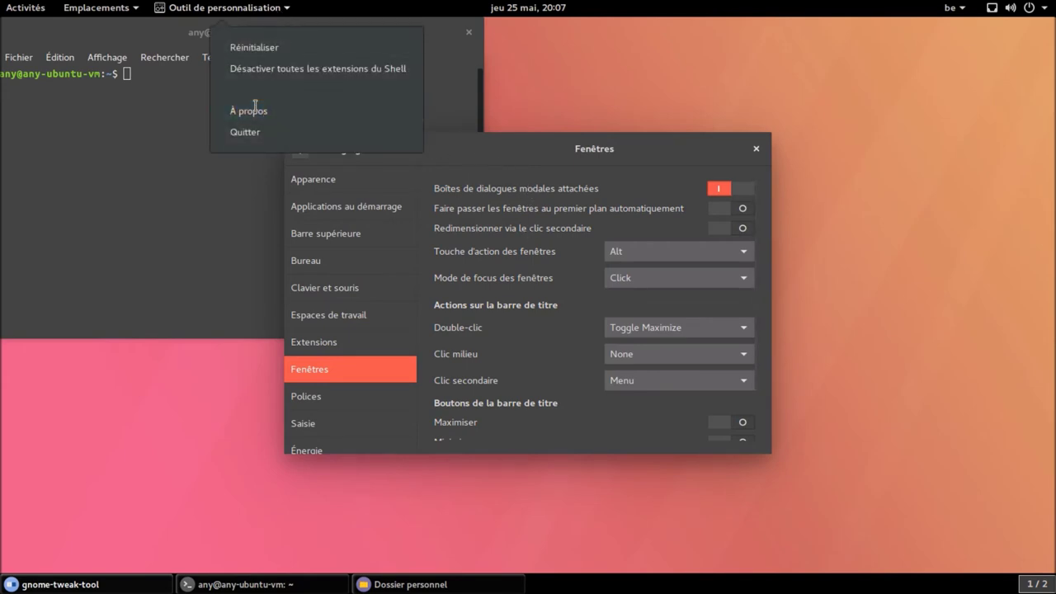
mouse_move(620, 205)
mouse_down()
mouse_move(597, 182)
mouse_move(643, 213)
mouse_move(665, 151)
mouse_move(732, 261)
mouse_move(627, 195)
mouse_up()
click(676, 191)
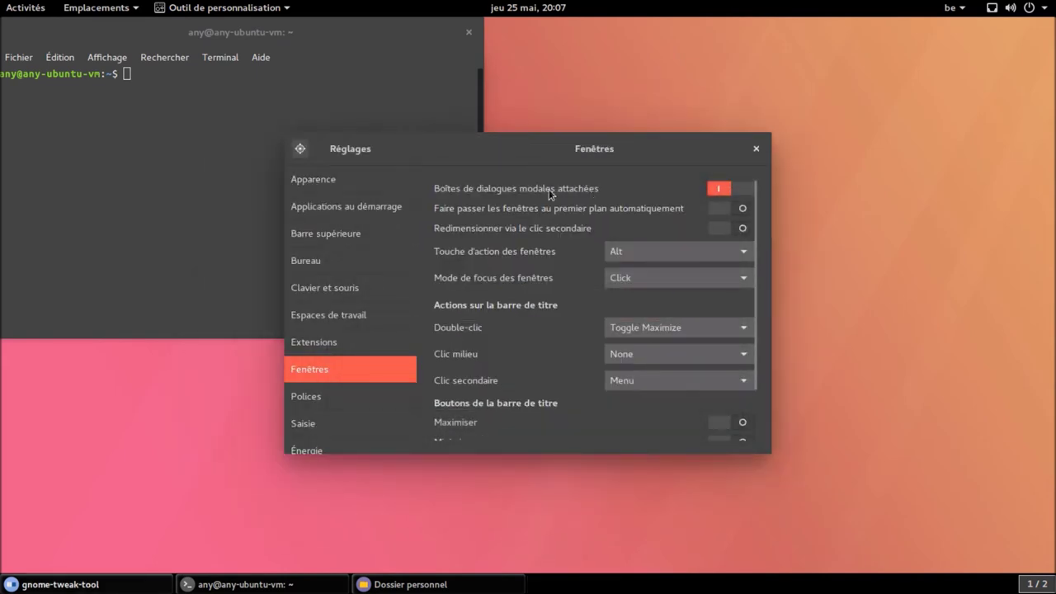
click(122, 29)
click(212, 10)
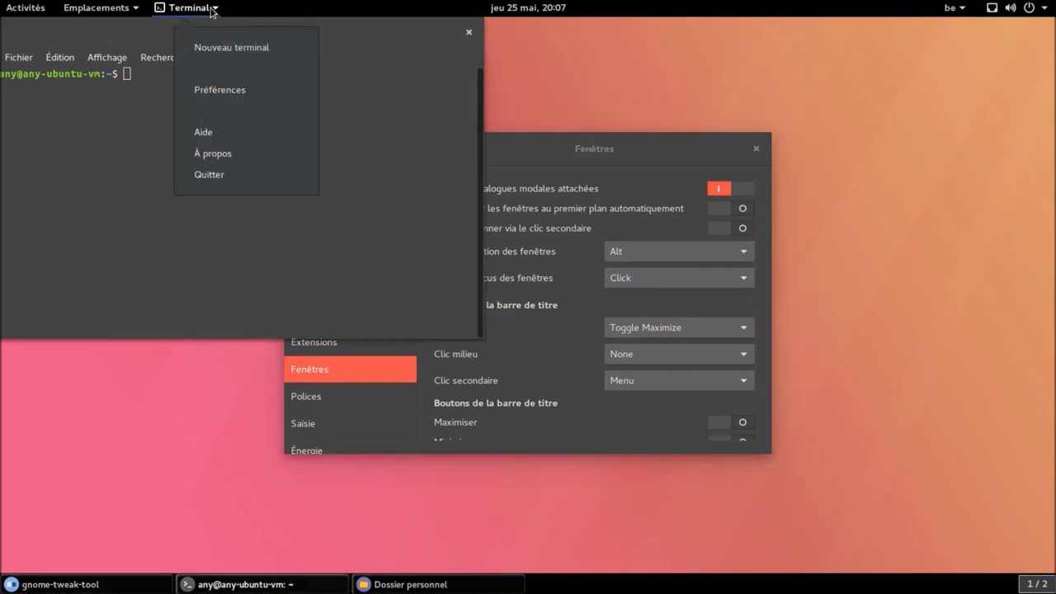
click(212, 154)
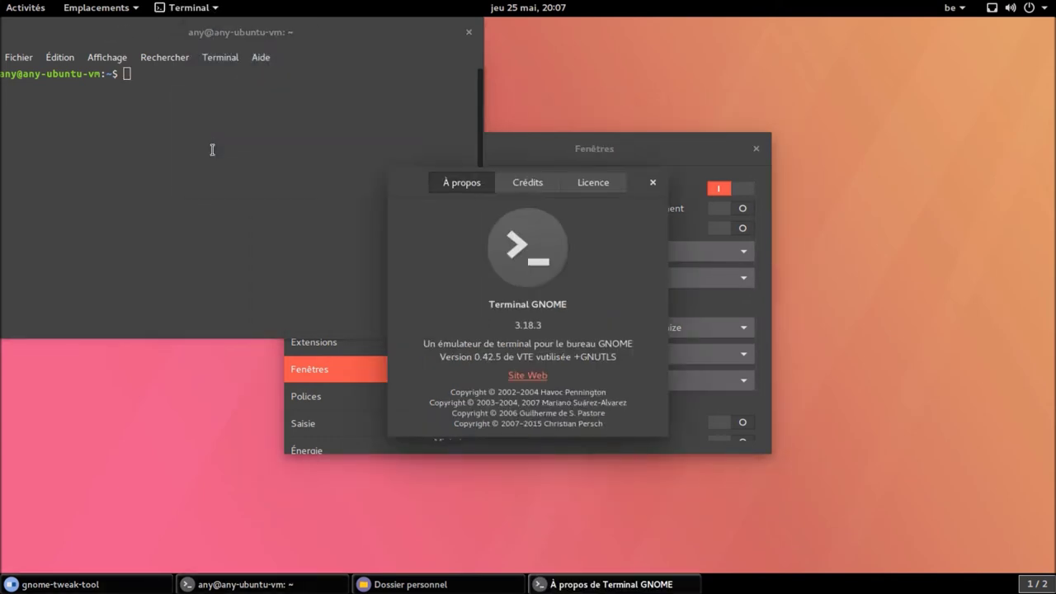
click(652, 182)
mouse_move(646, 151)
mouse_down()
mouse_move(679, 159)
mouse_move(565, 159)
mouse_move(603, 149)
mouse_move(647, 159)
mouse_up()
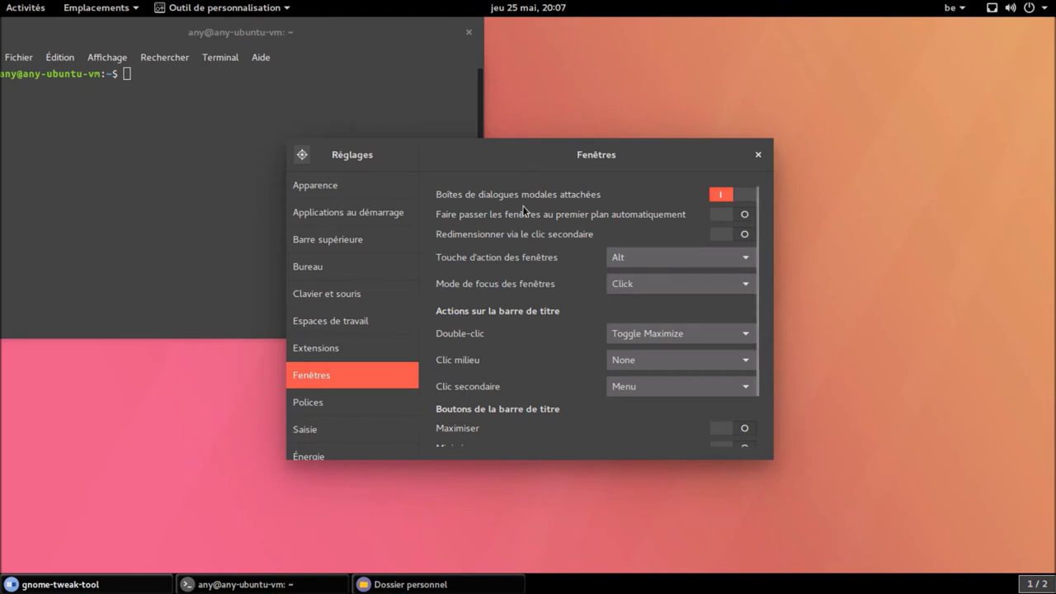
Step: Turn on automatic window raising and the Maximiser and Minimiser title-bar buttons
click(722, 216)
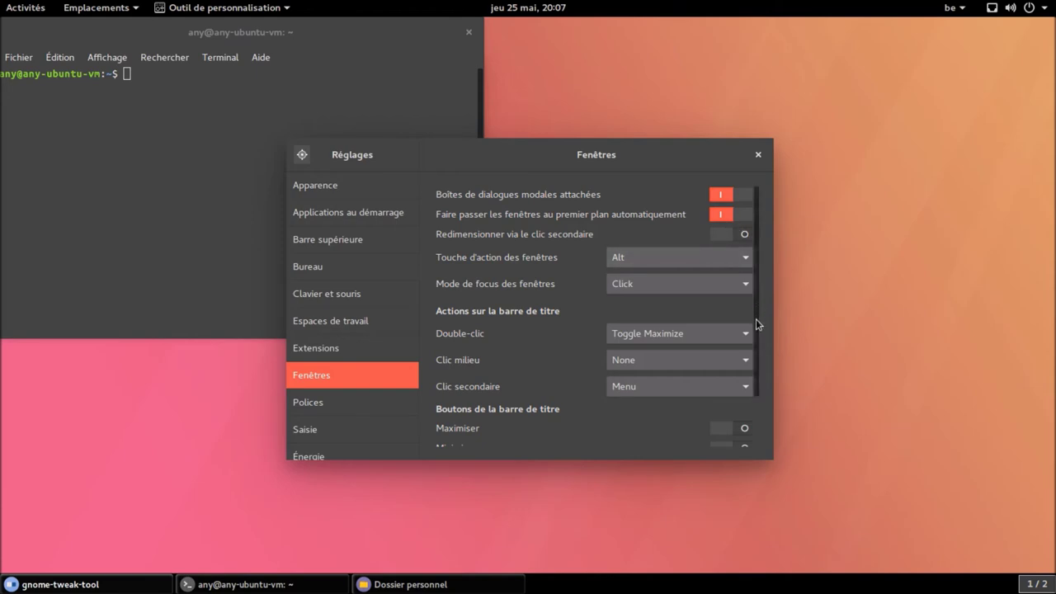
drag(759, 328, 734, 380)
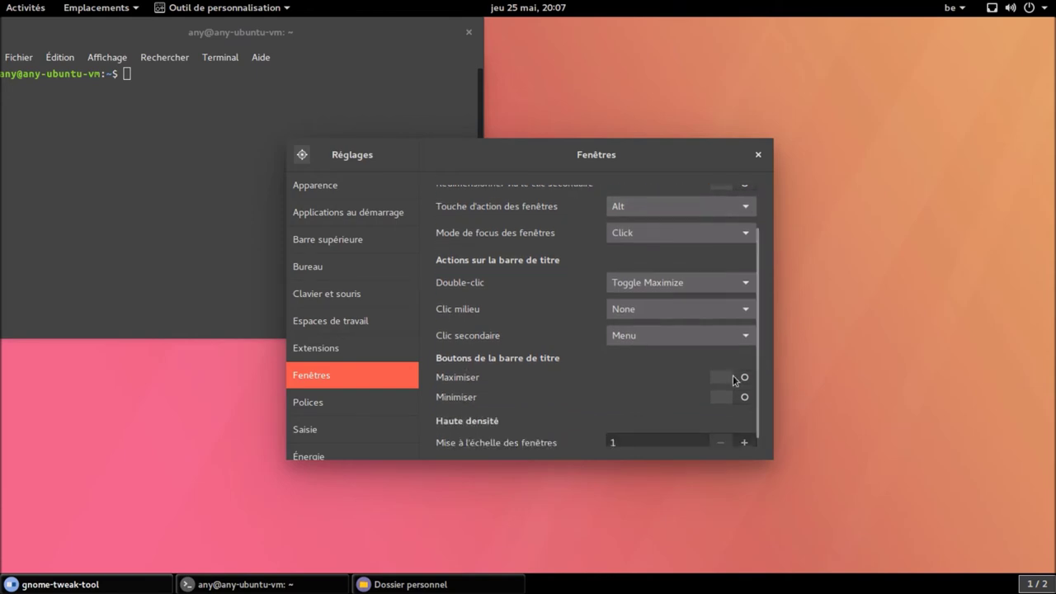
click(717, 382)
click(720, 399)
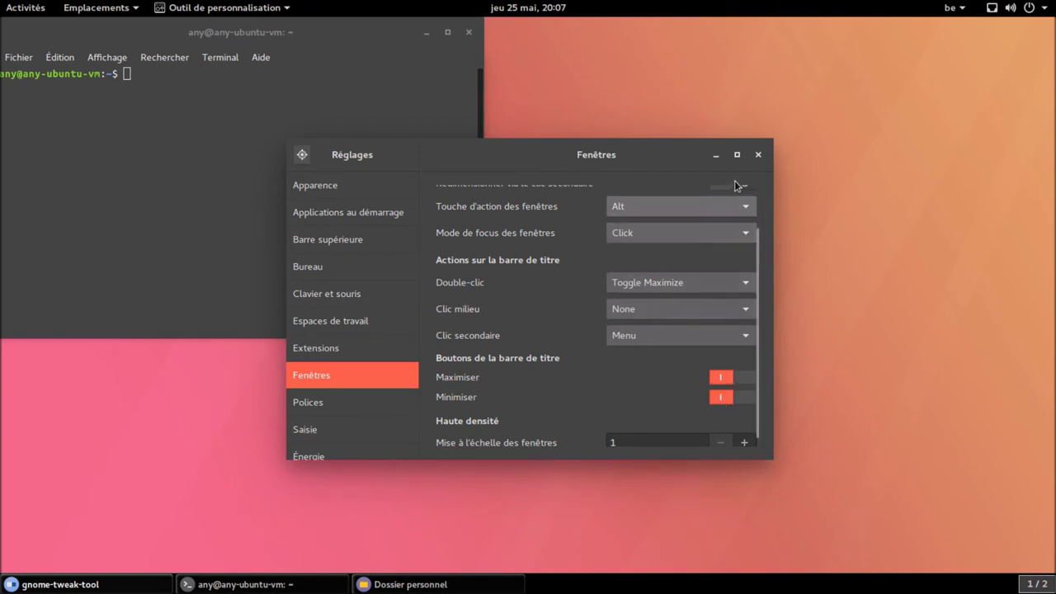
Step: Test maximize, restore and minimize on the Tweak Tool window, then move it slightly higher
click(737, 155)
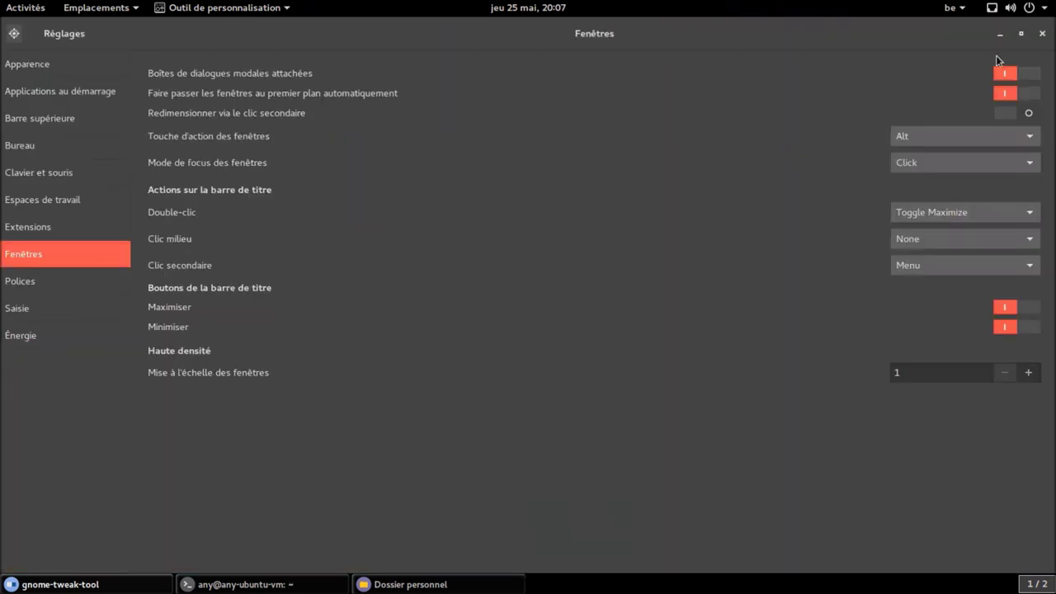
click(1022, 40)
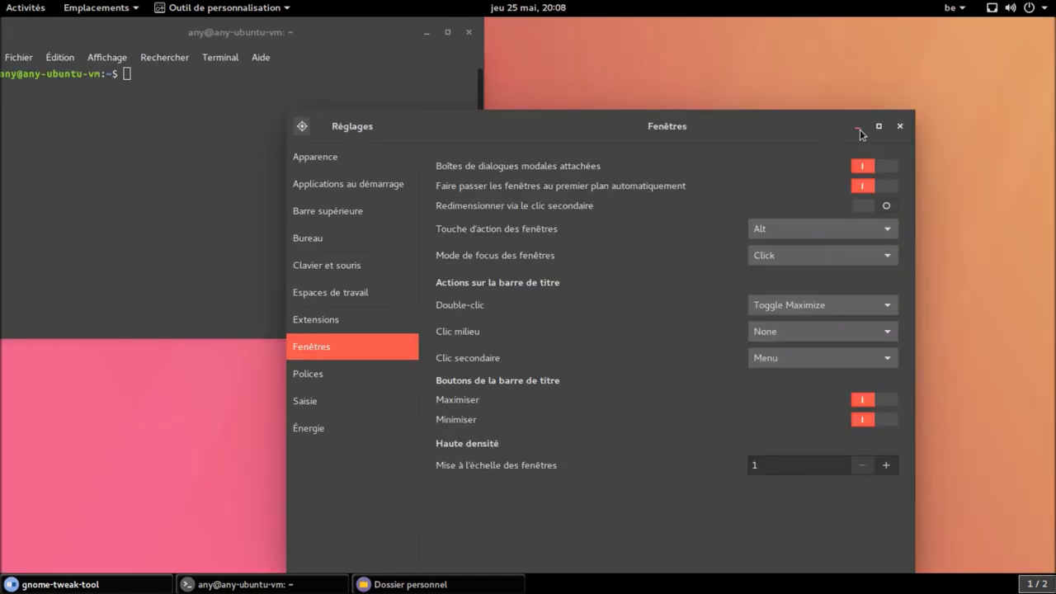
click(858, 128)
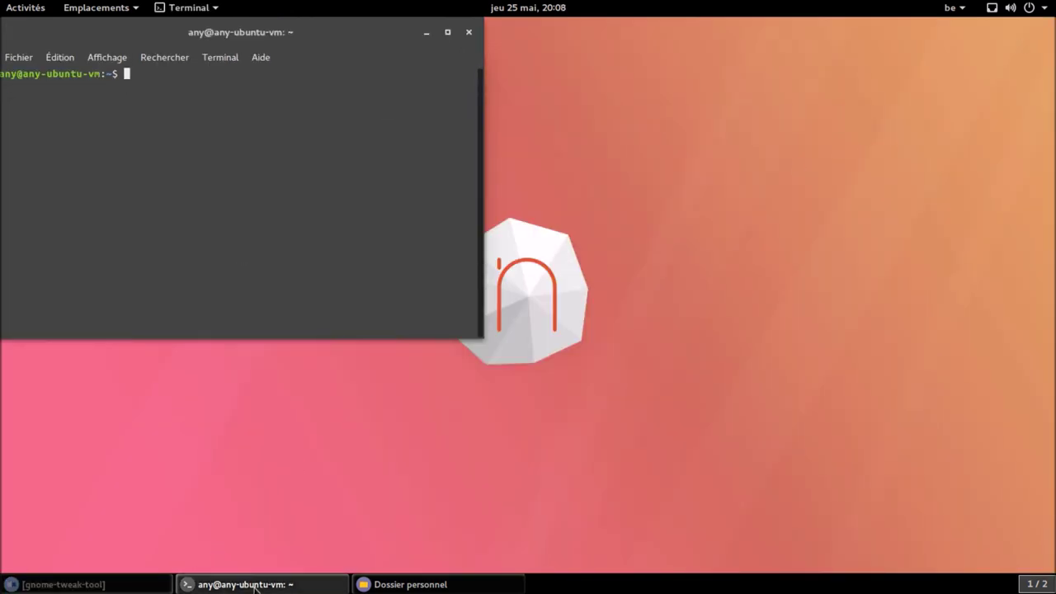
click(128, 586)
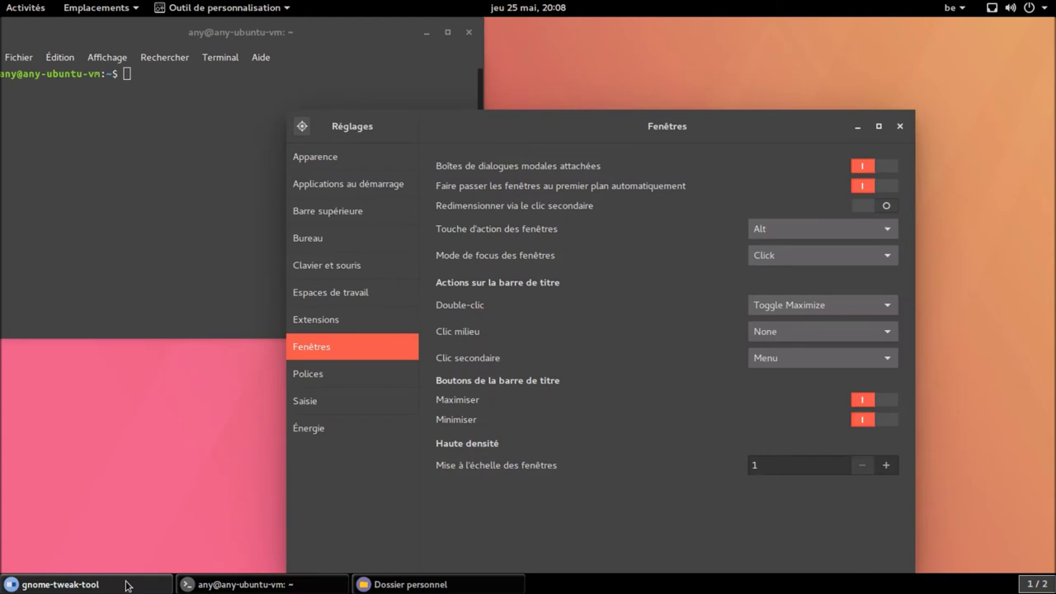
drag(787, 126, 785, 91)
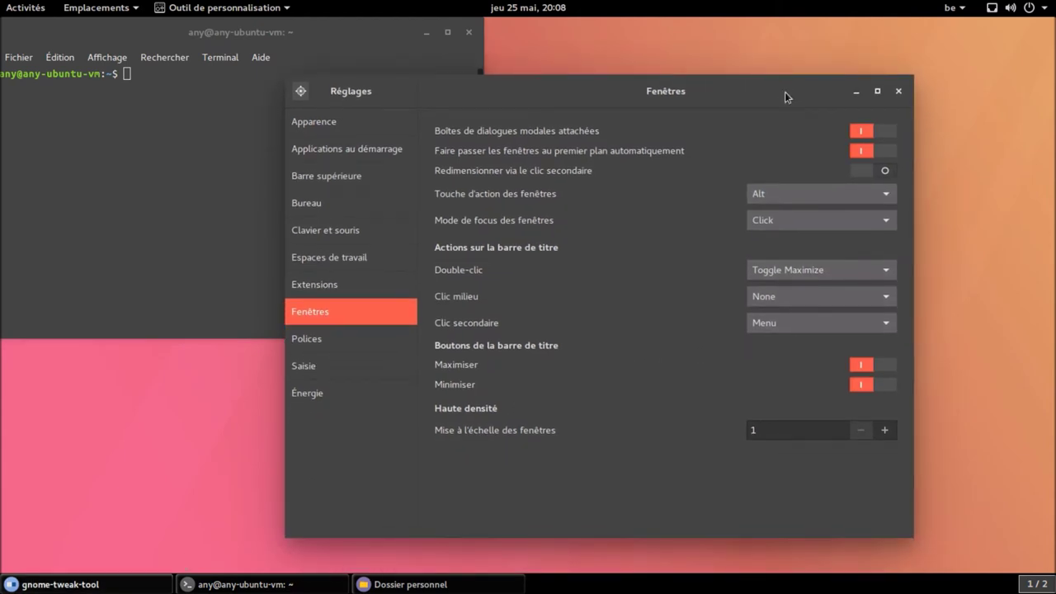
Step: In Polices, reduce the window title and interface fonts to 9 points
click(327, 340)
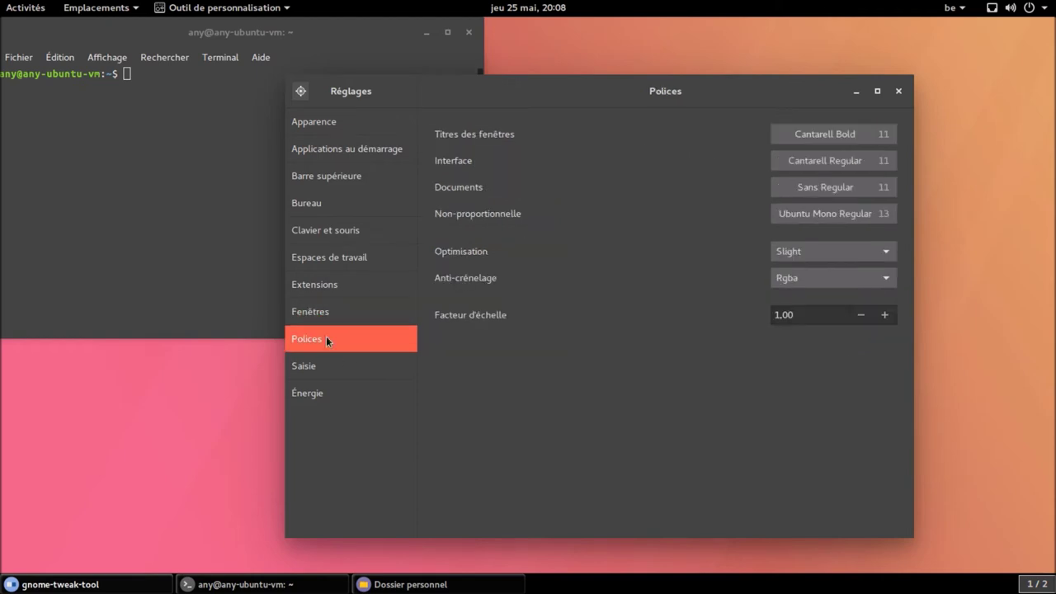
click(883, 136)
click(697, 450)
click(696, 451)
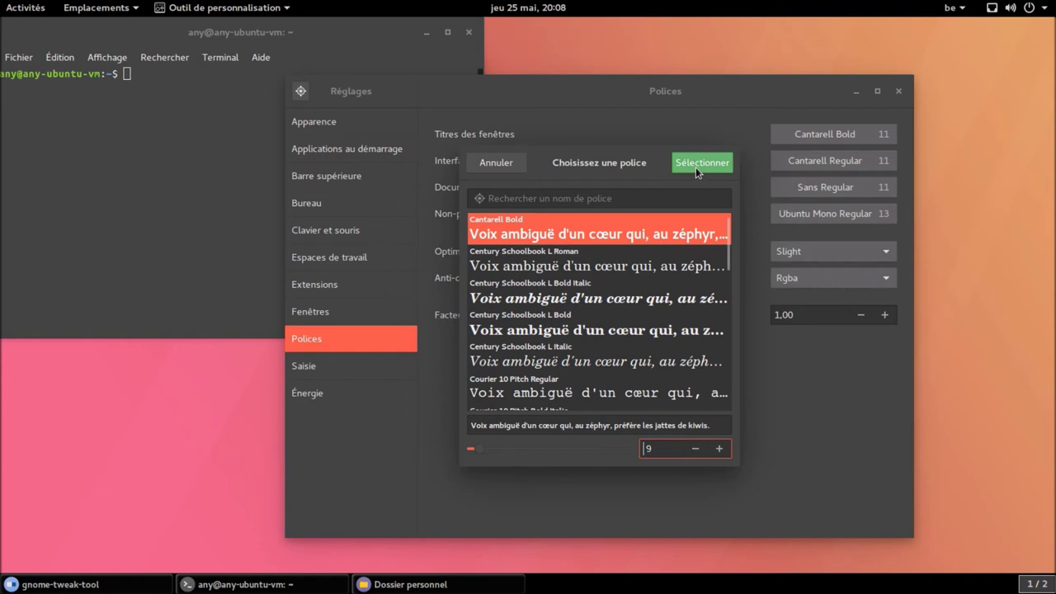
click(696, 167)
click(855, 162)
click(696, 451)
click(696, 450)
click(709, 167)
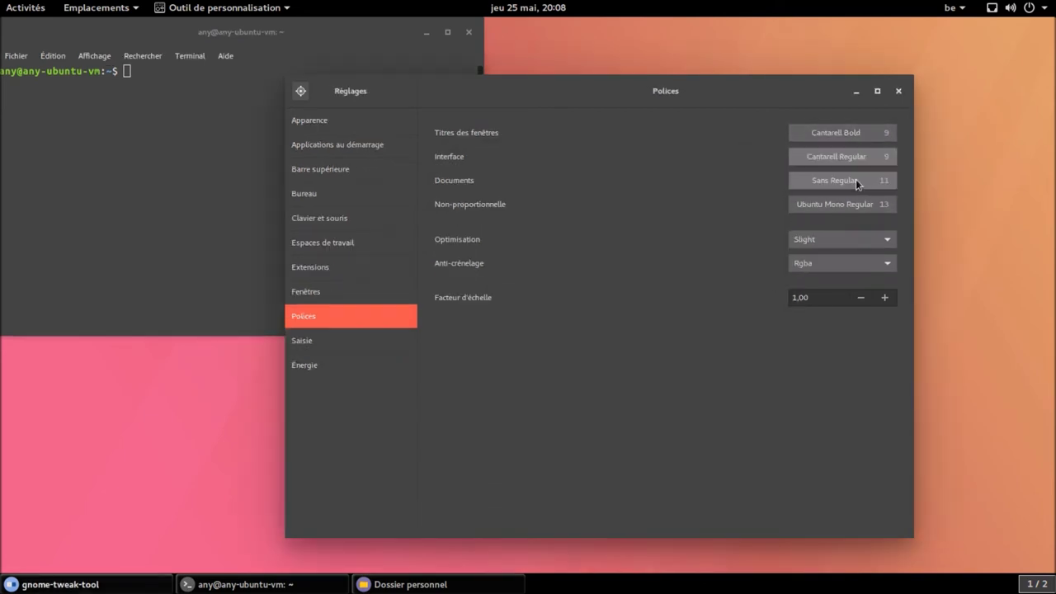
Step: Reduce the documents font to 9 points and the monospace font to 11
click(856, 179)
click(695, 451)
click(695, 450)
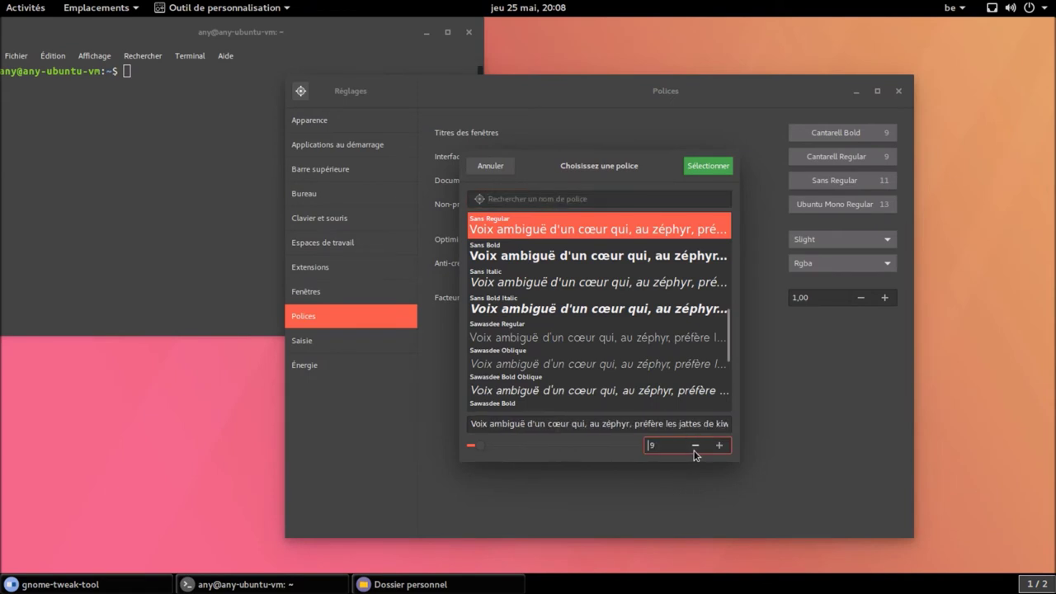
click(708, 168)
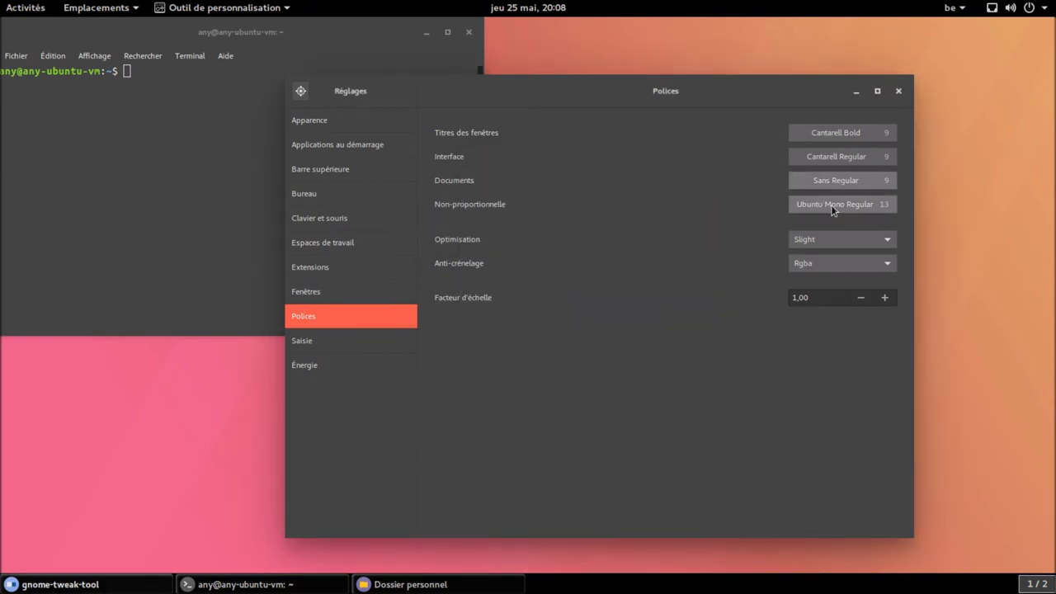
click(831, 204)
click(695, 445)
click(695, 445)
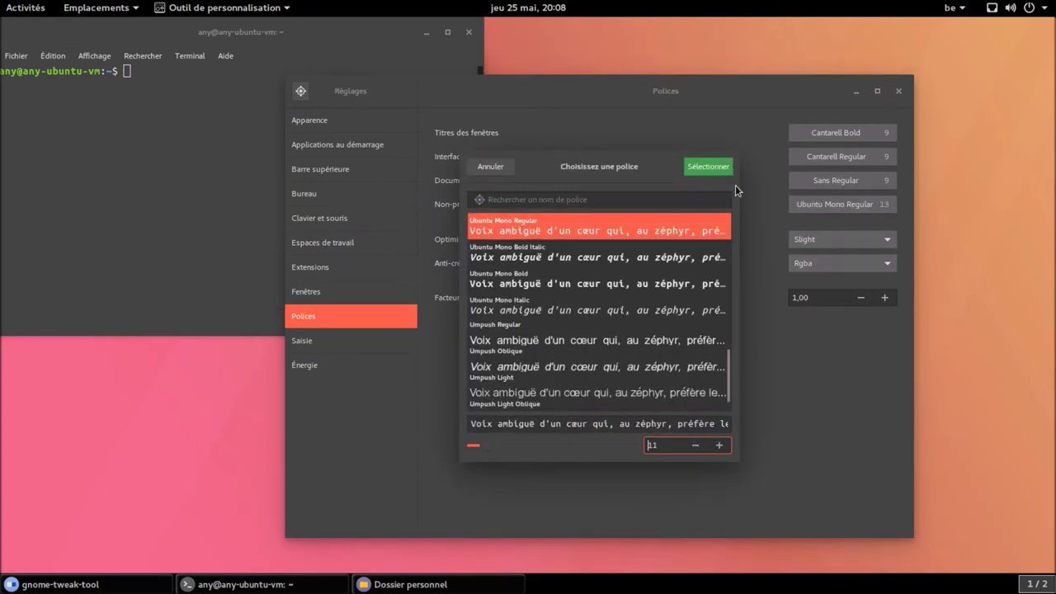
click(722, 169)
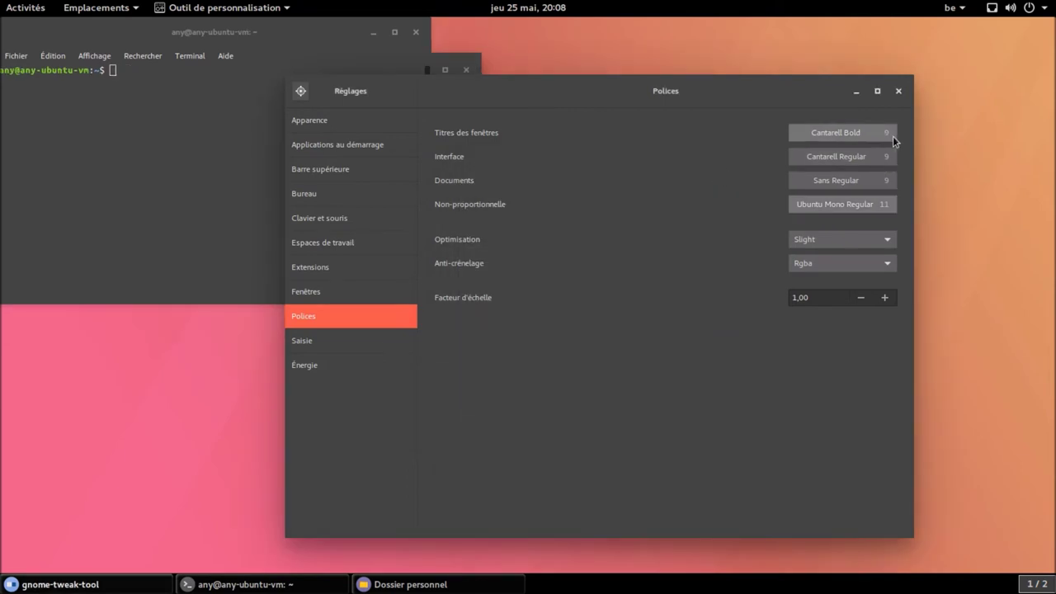
Step: Restore the window title and interface fonts to 11 points
click(885, 134)
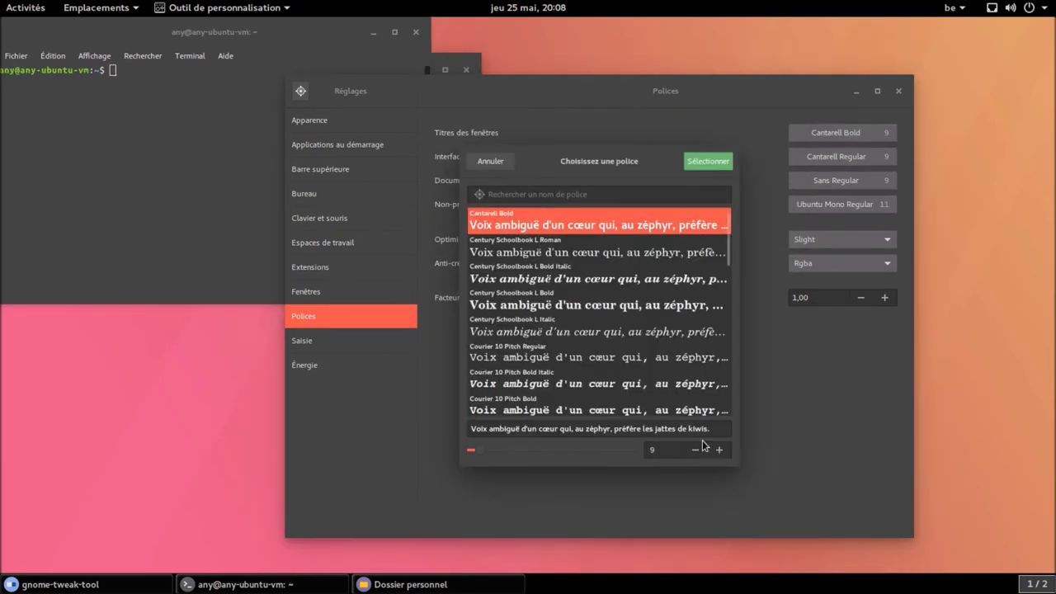
click(720, 450)
click(720, 450)
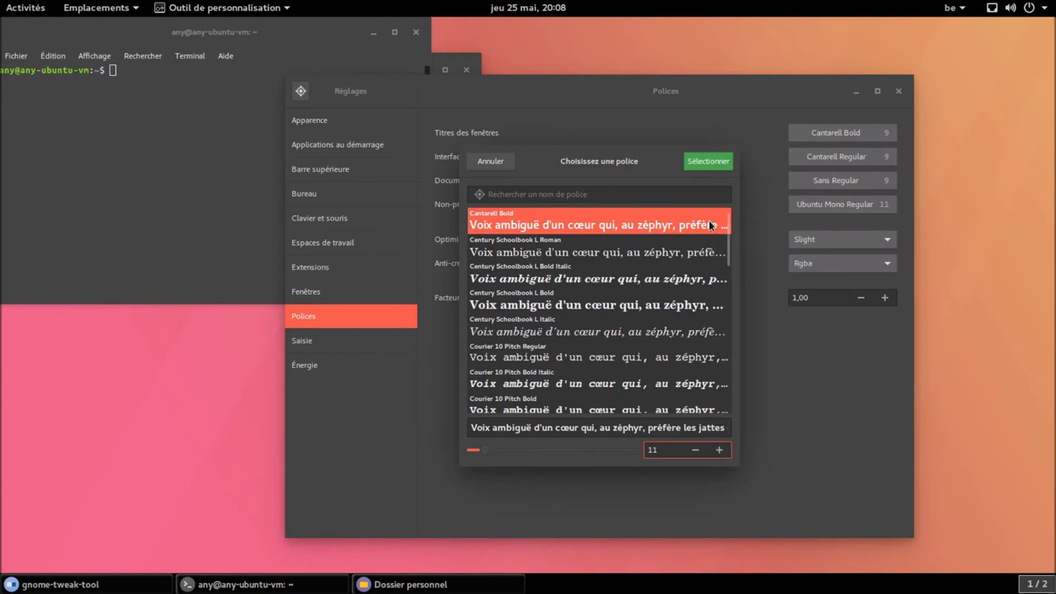
click(708, 161)
click(864, 160)
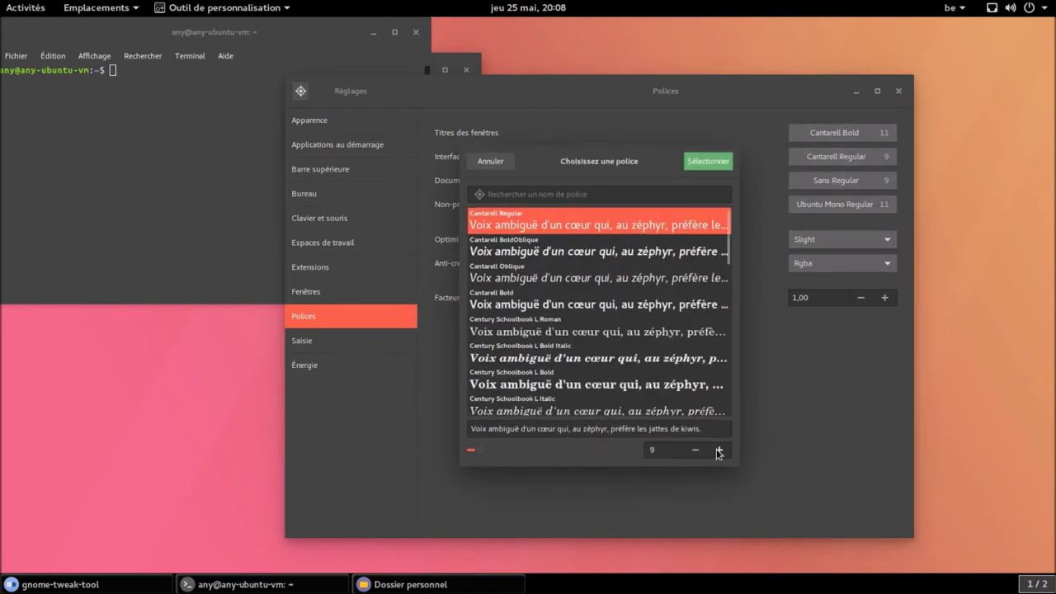
click(720, 451)
click(720, 451)
click(715, 163)
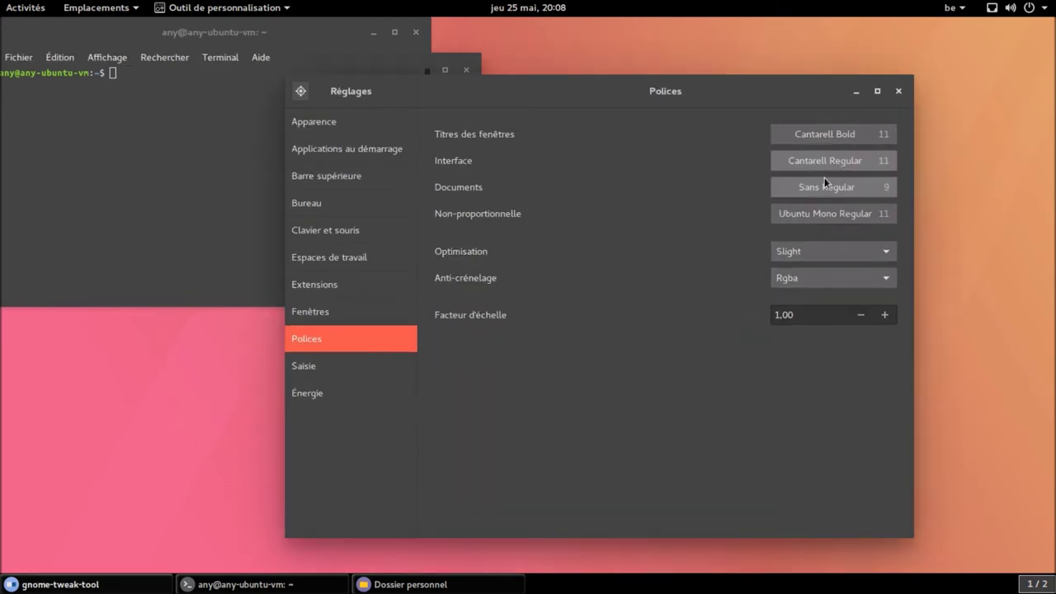
Step: Restore the documents font to 11 points and the monospace font to 13
click(826, 186)
click(719, 450)
click(720, 450)
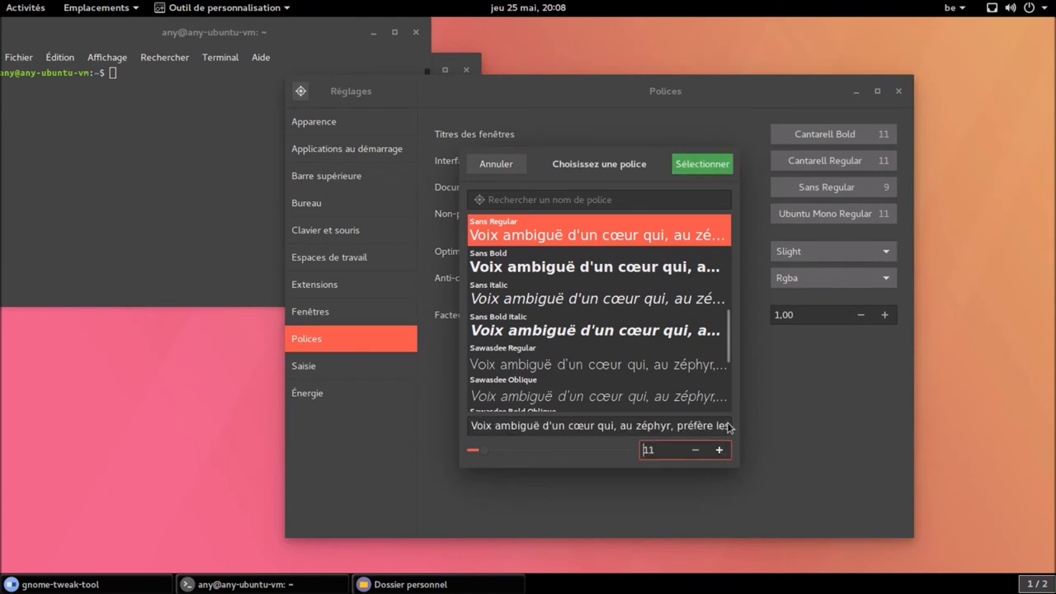
click(702, 163)
click(810, 213)
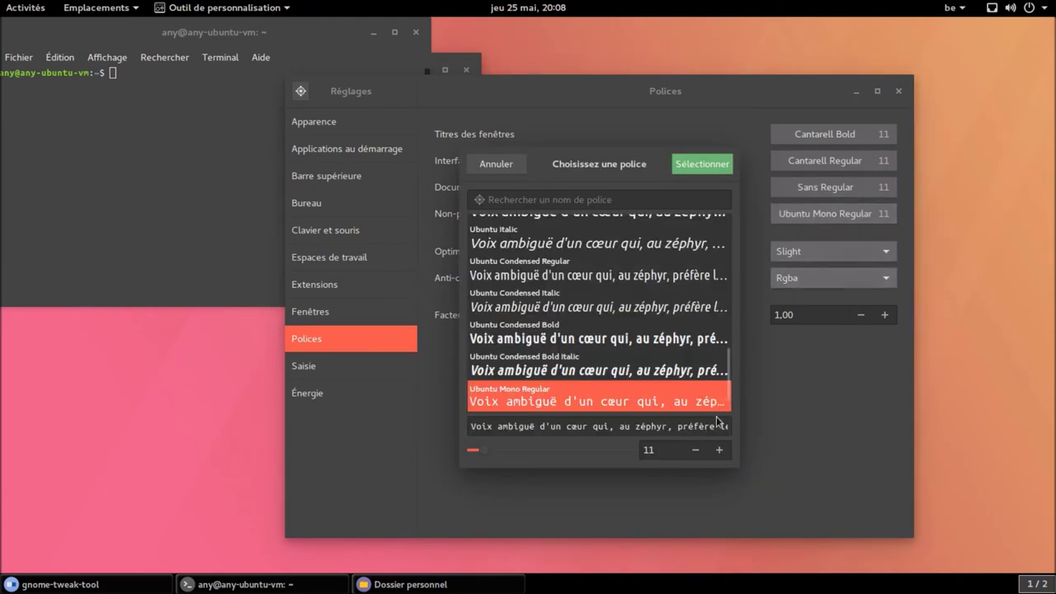
click(720, 451)
click(719, 450)
click(724, 169)
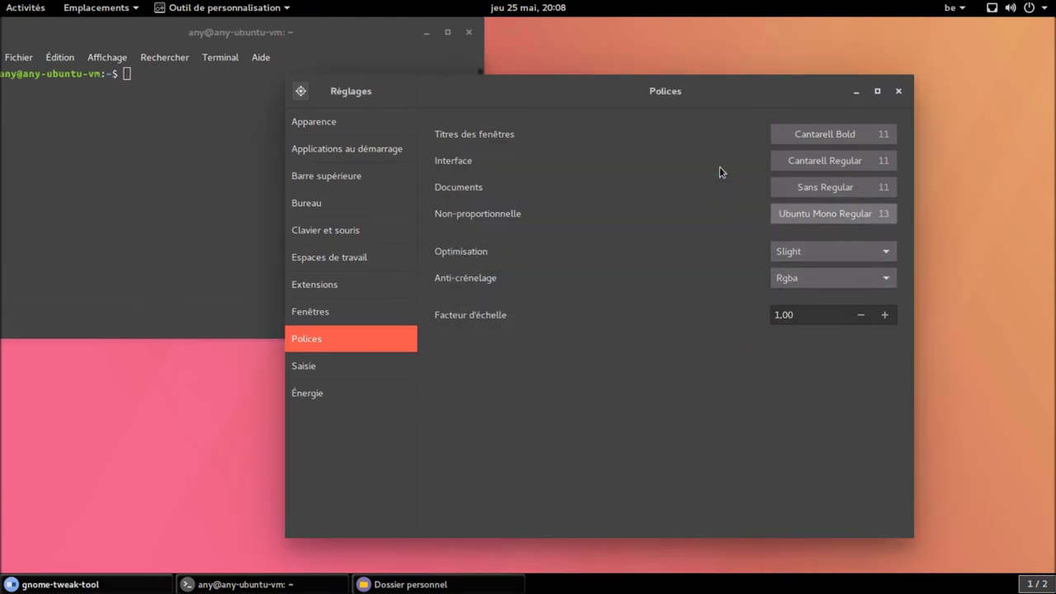
Step: Browse the Saisie and Énergie pages, then close GNOME Tweak Tool
click(338, 369)
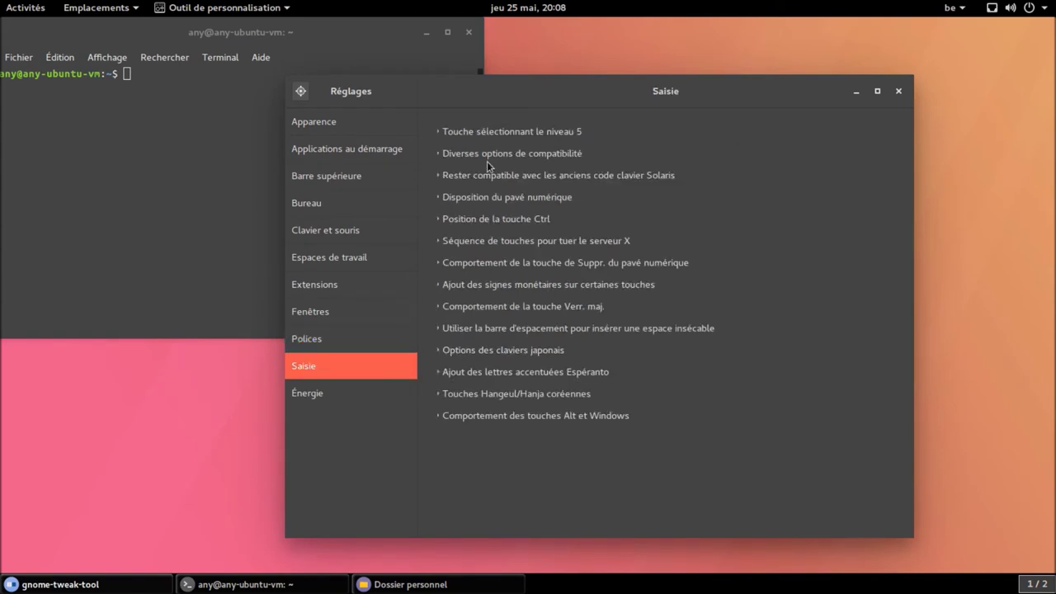
click(341, 396)
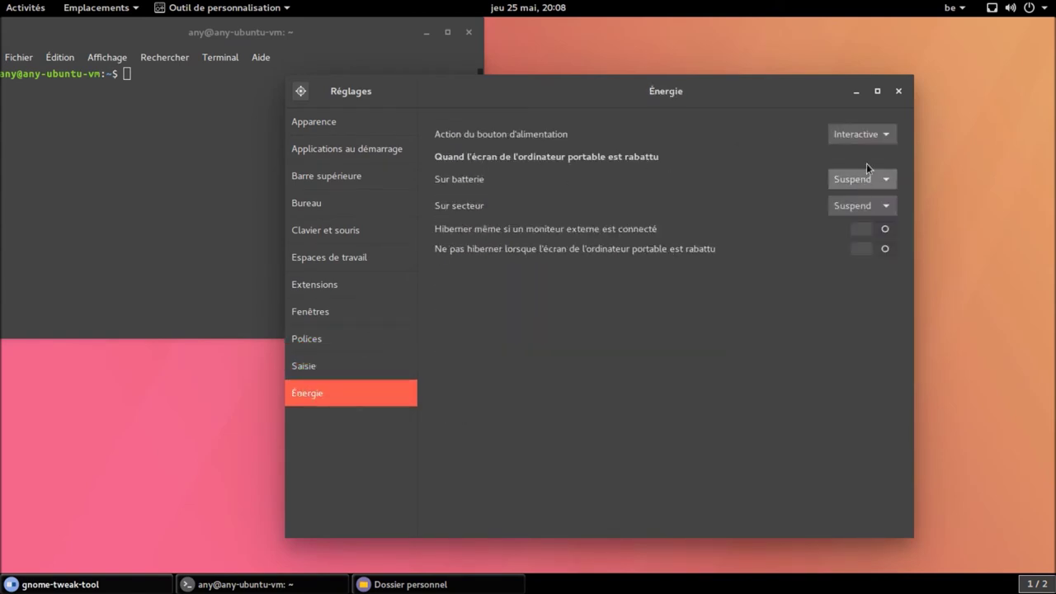
click(898, 92)
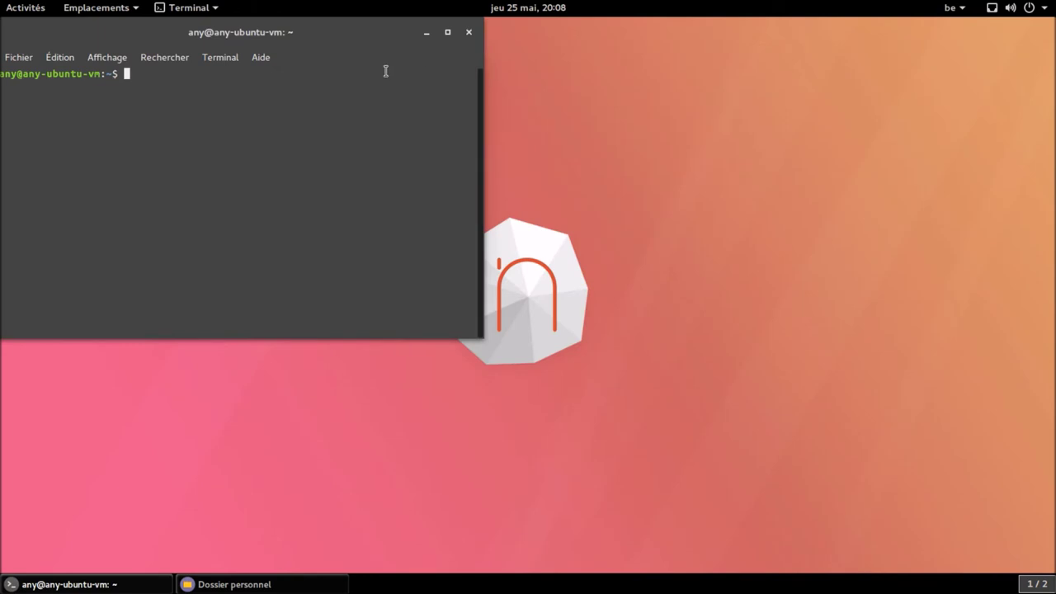
Step: Rearrange the terminal and file manager windows, minimizing and restoring both from the window list
drag(355, 30, 872, 163)
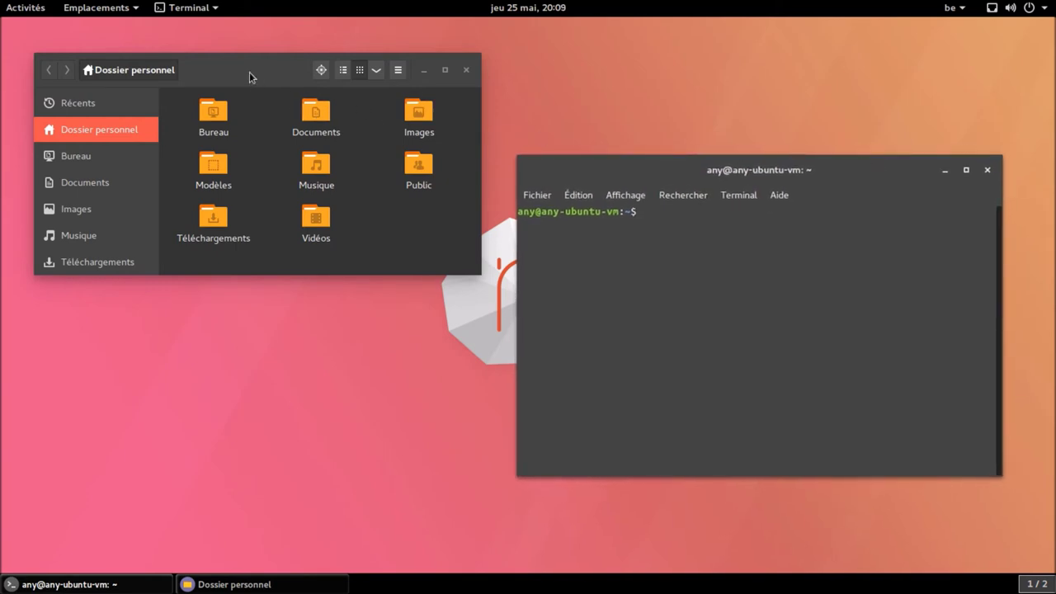
drag(249, 72, 251, 122)
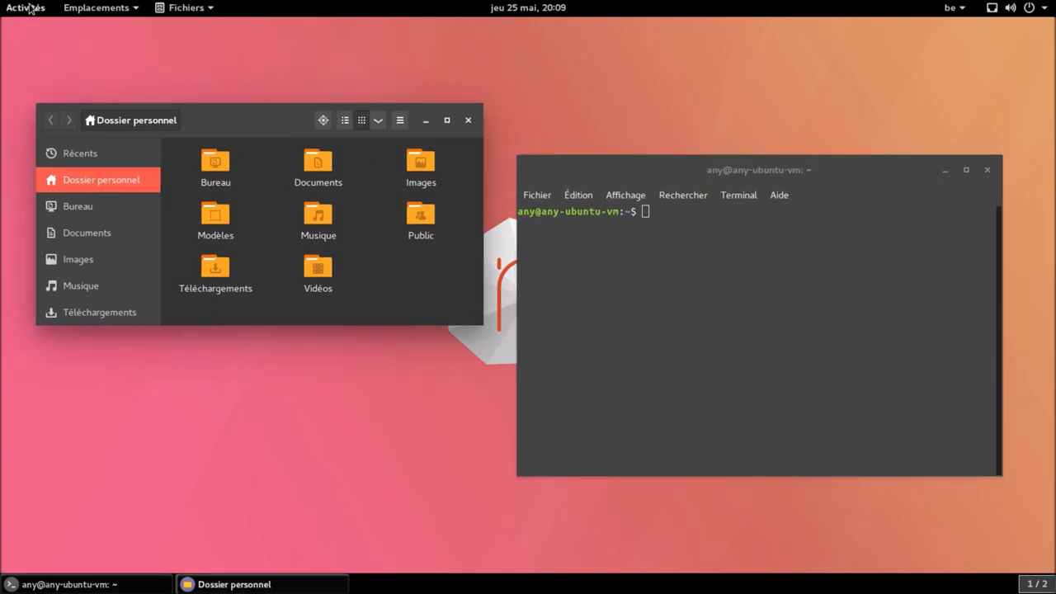
click(148, 583)
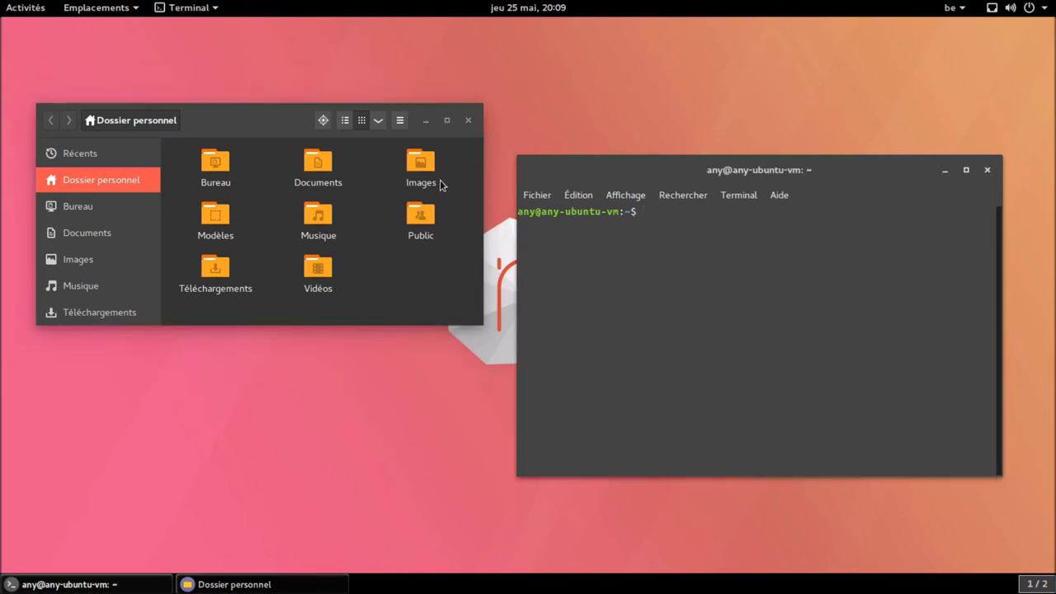
click(426, 121)
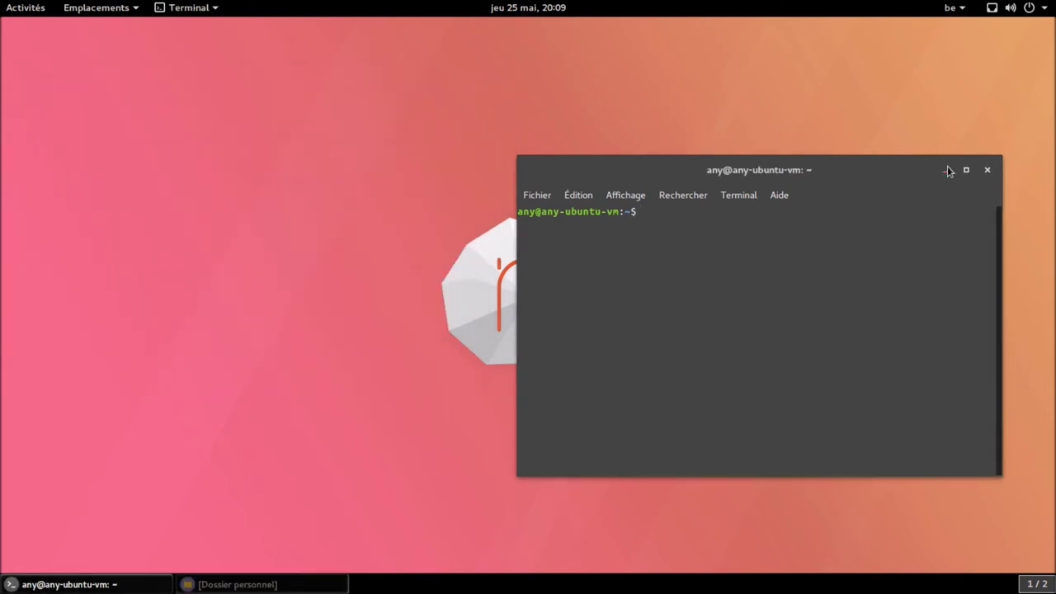
click(948, 170)
click(337, 584)
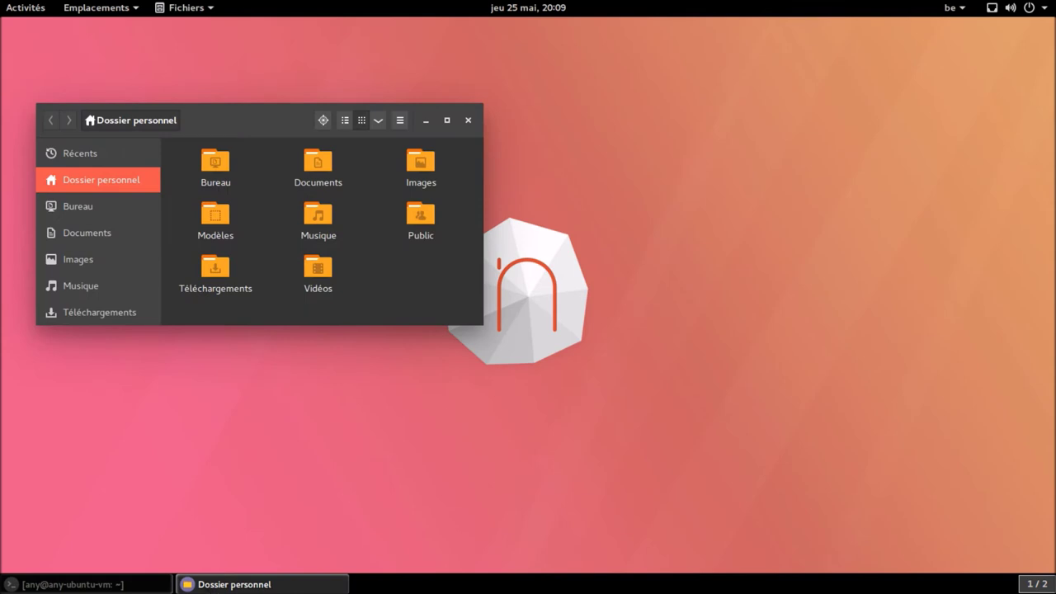
click(118, 586)
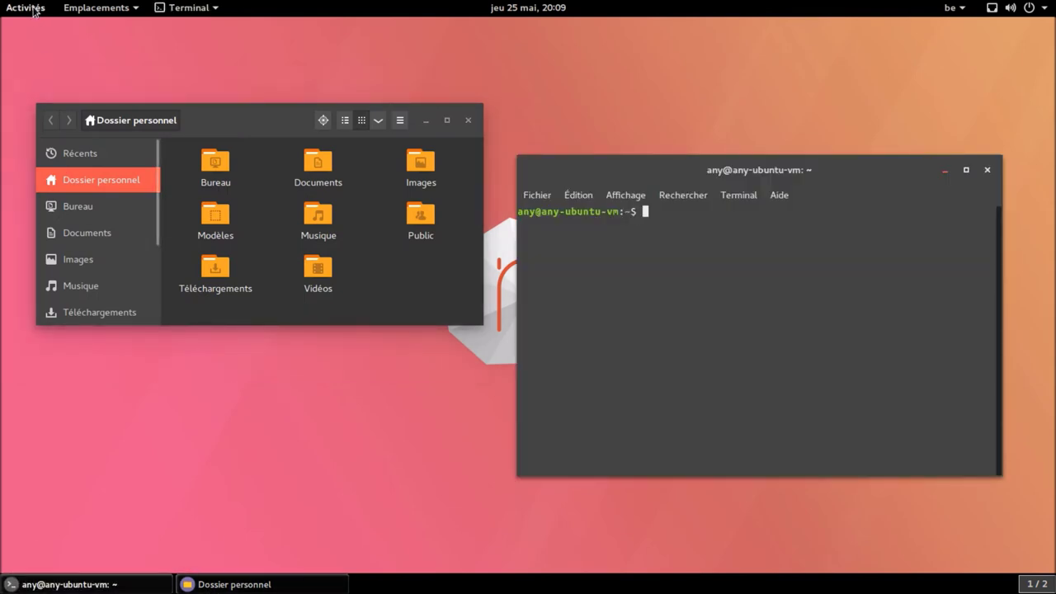
Step: In Activités, move the terminal to workspace 2 and back to workspace 1
click(37, 10)
drag(684, 274, 982, 189)
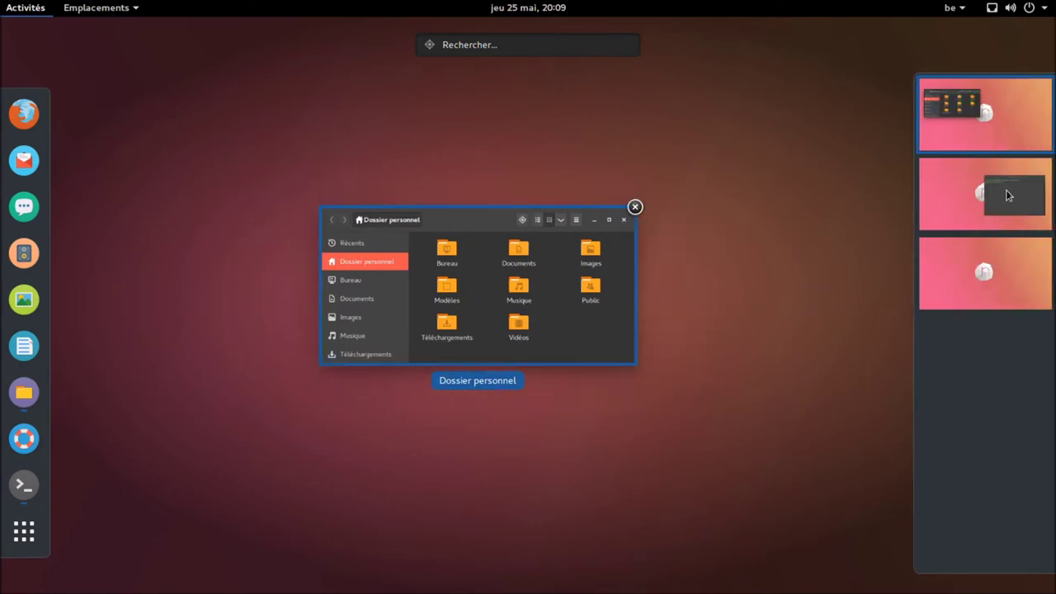
click(1010, 198)
drag(519, 338, 965, 143)
click(969, 134)
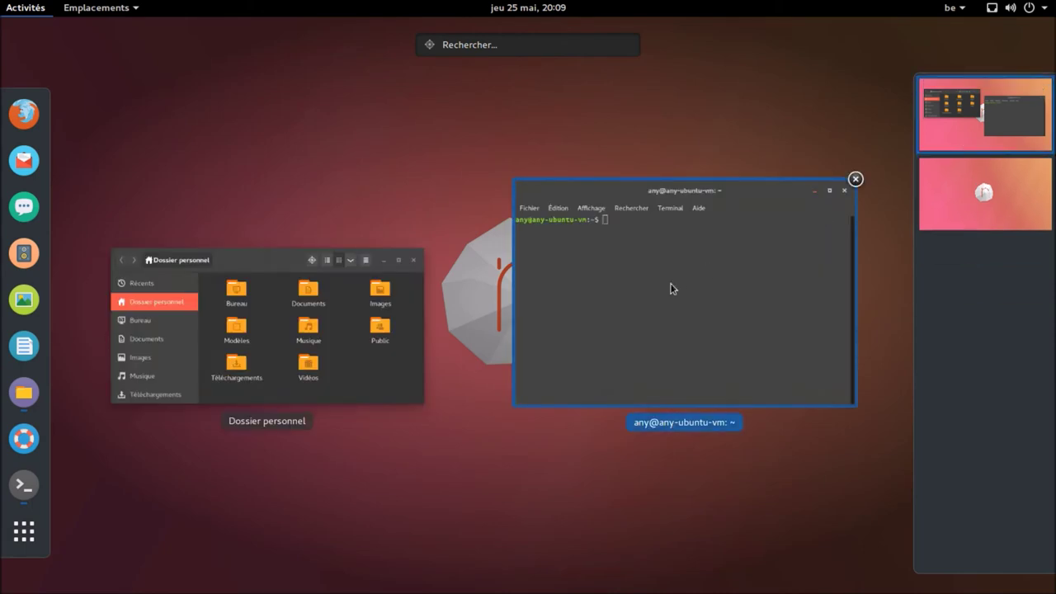
click(679, 282)
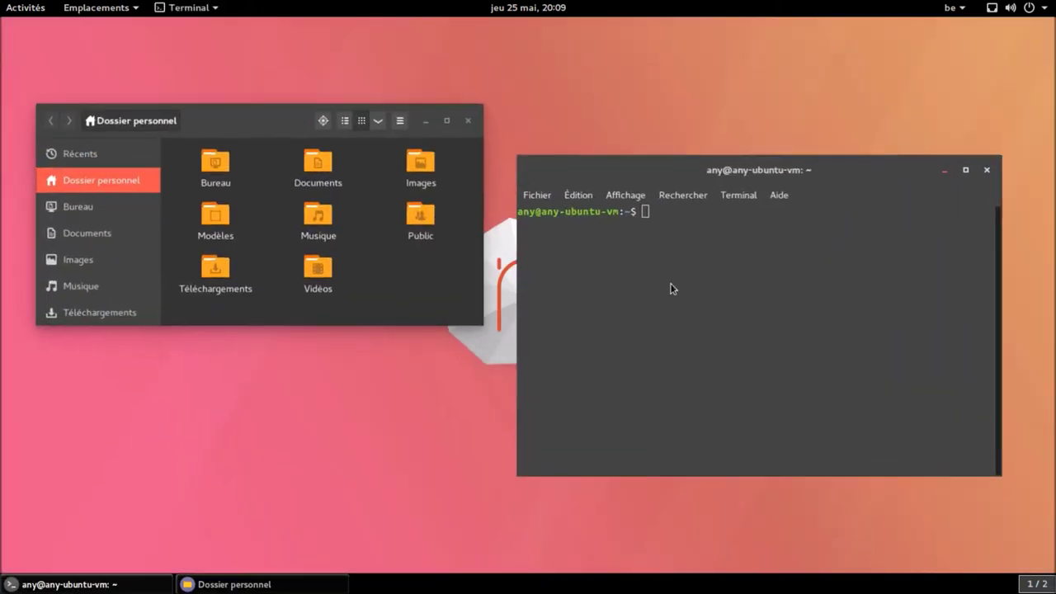
Step: Close the terminal and the Dossier personnel file manager window
click(989, 175)
drag(271, 124, 553, 183)
click(749, 179)
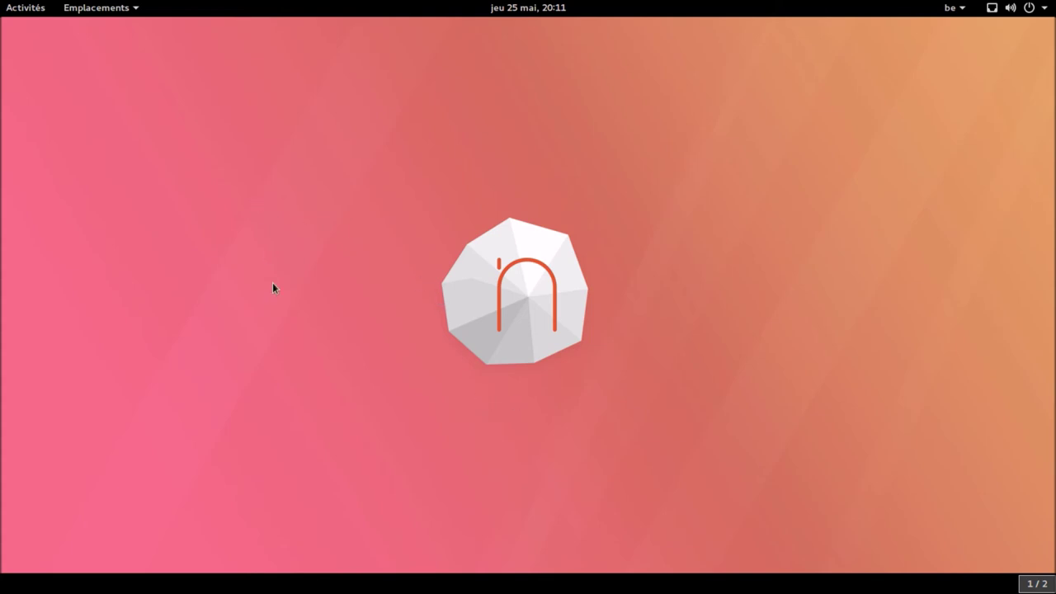
Step: Launch Paramètres via a 'par' search and add a Google account under Comptes en ligne
click(32, 11)
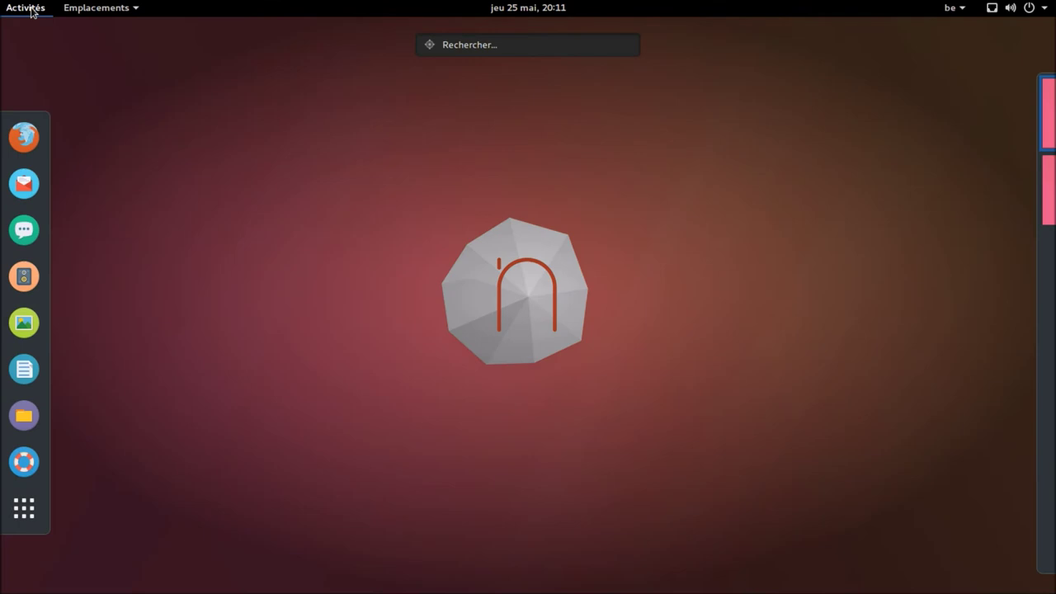
text(par)
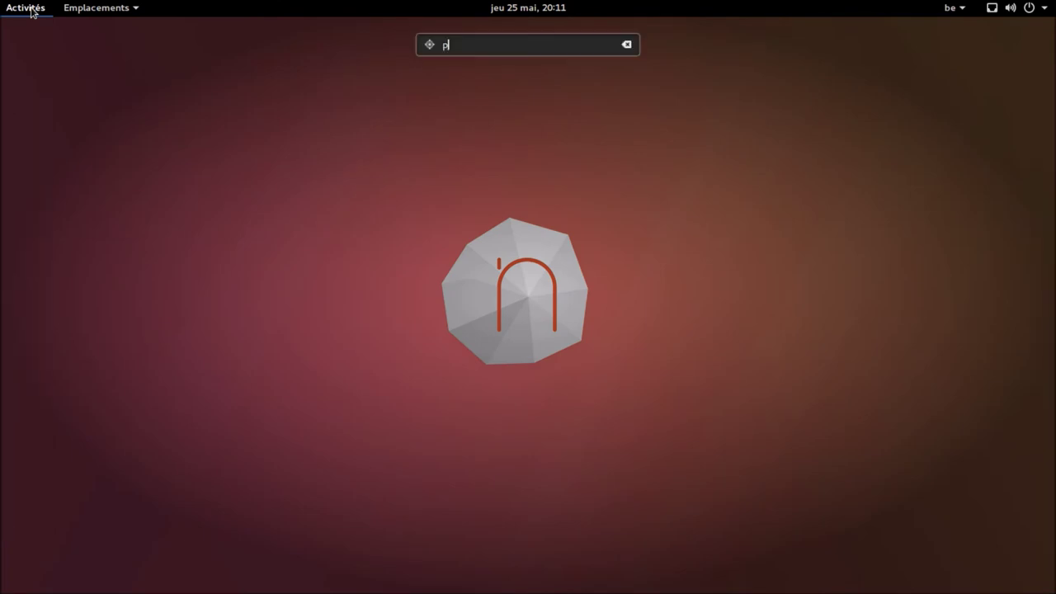
click(243, 95)
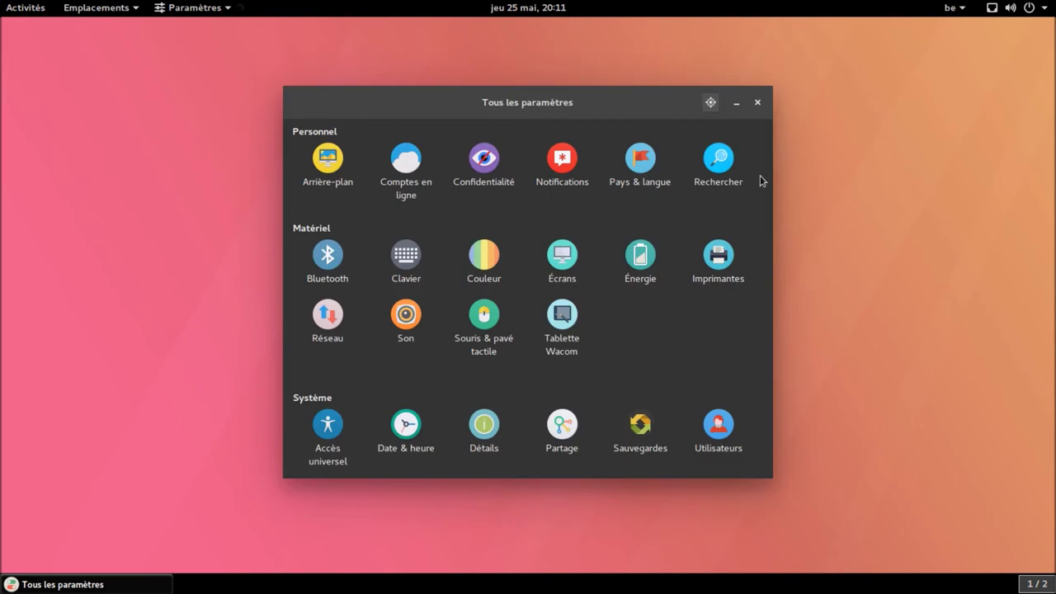
click(420, 165)
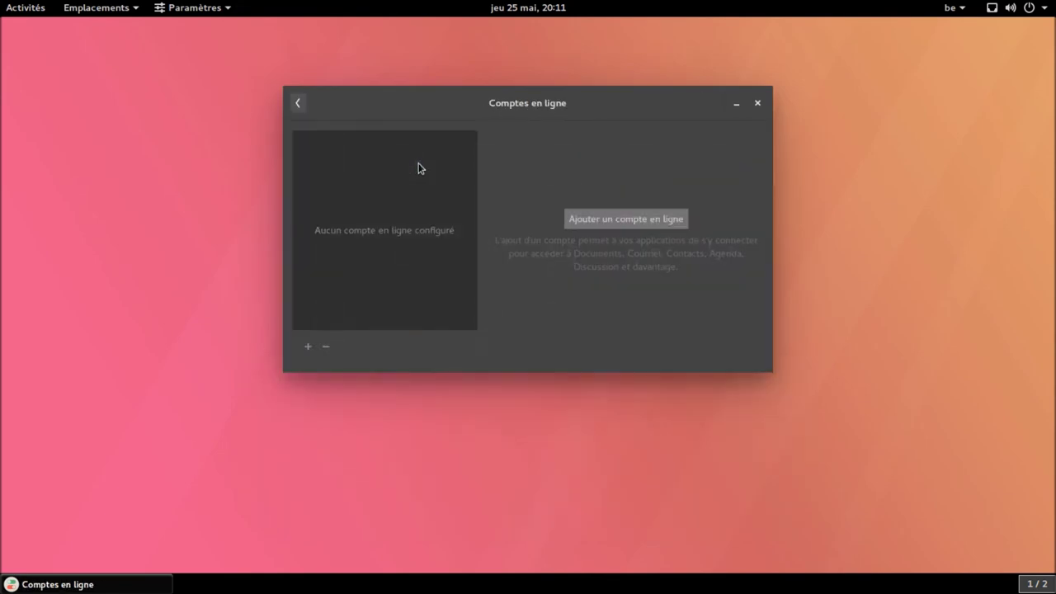
click(605, 218)
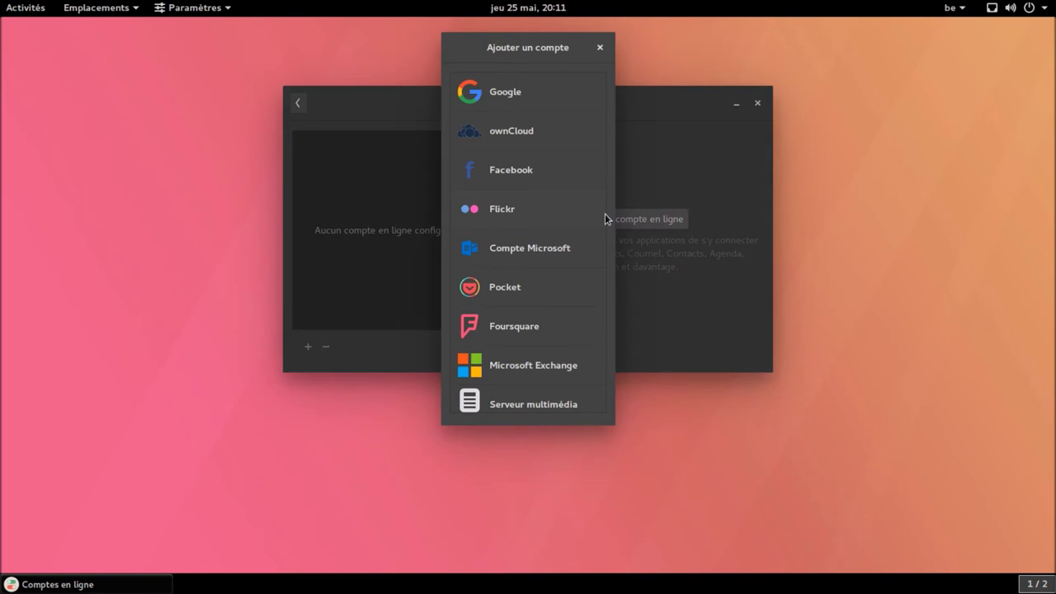
click(528, 98)
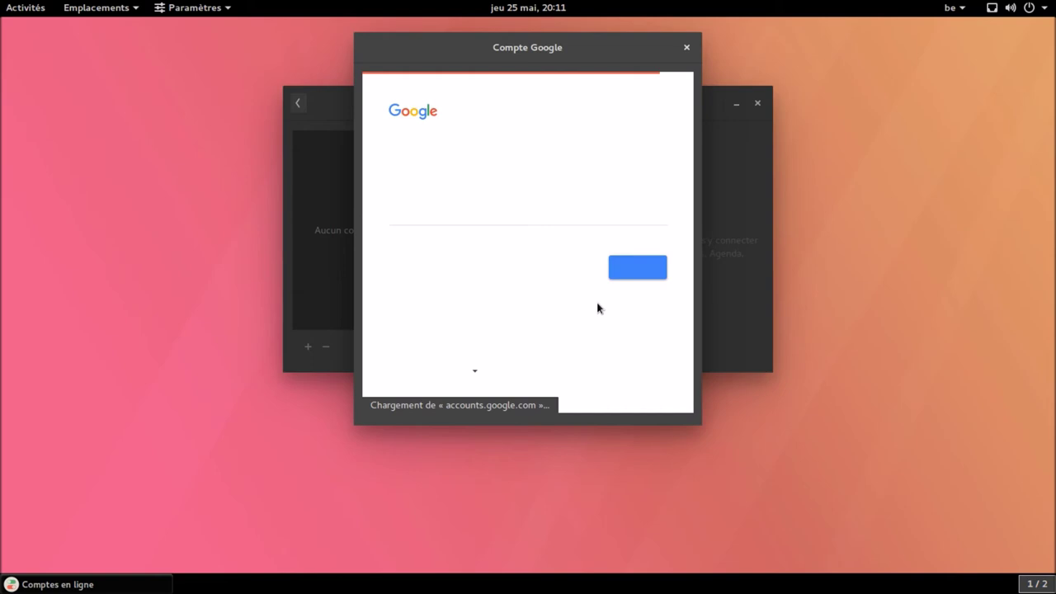
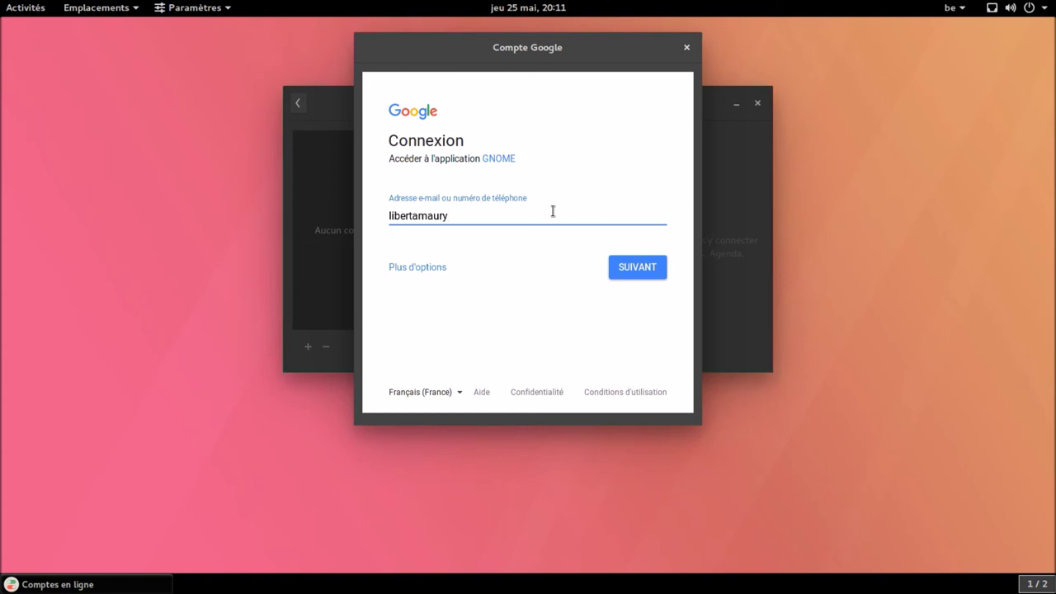
Step: Sign in with the Google account's e-mail, password and two-step verification code
click(627, 270)
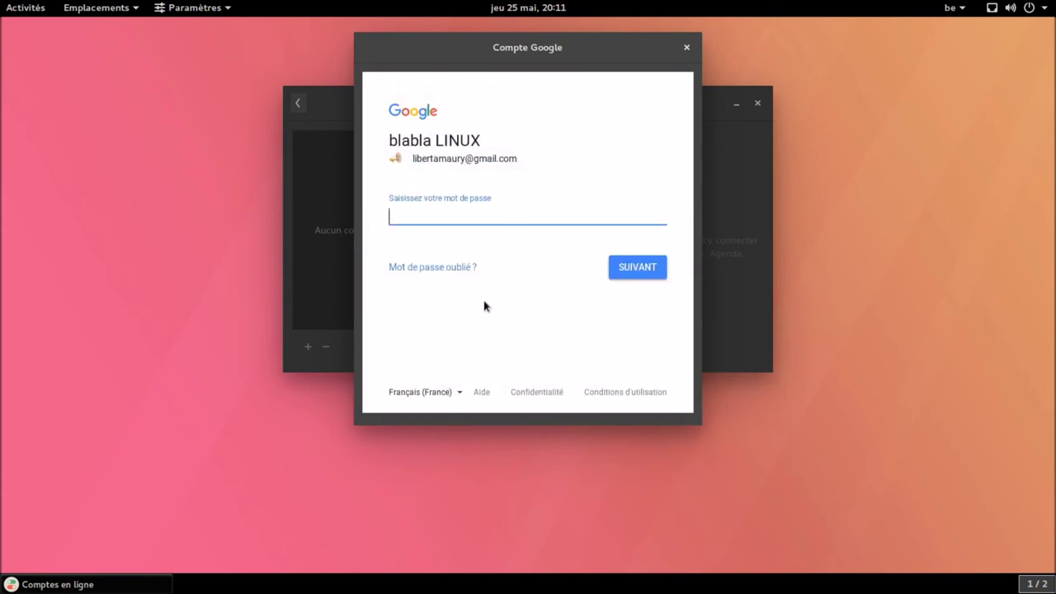
text(************)
click(617, 281)
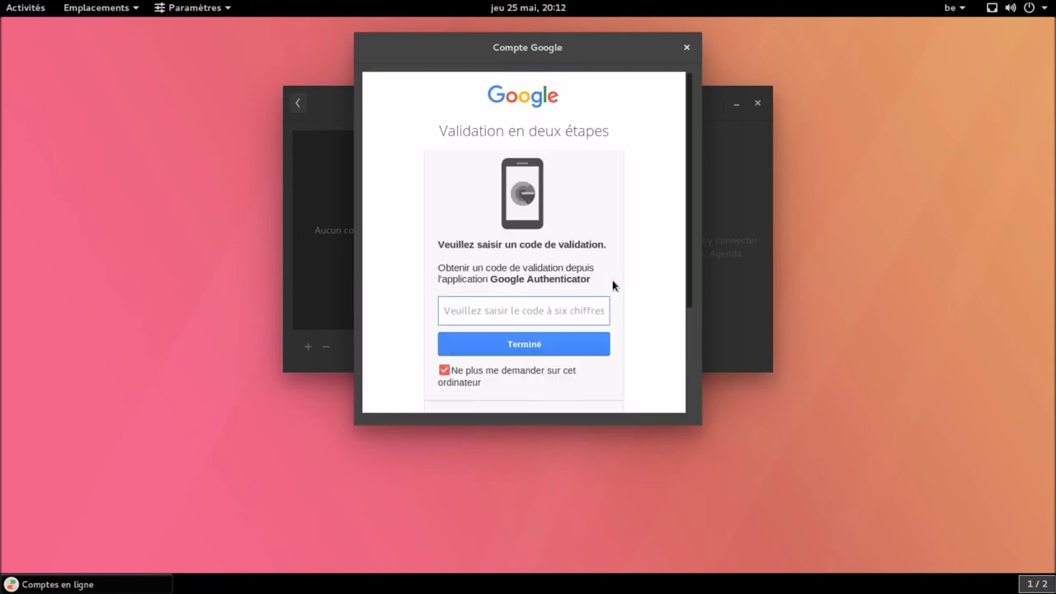
mouse_move(461, 379)
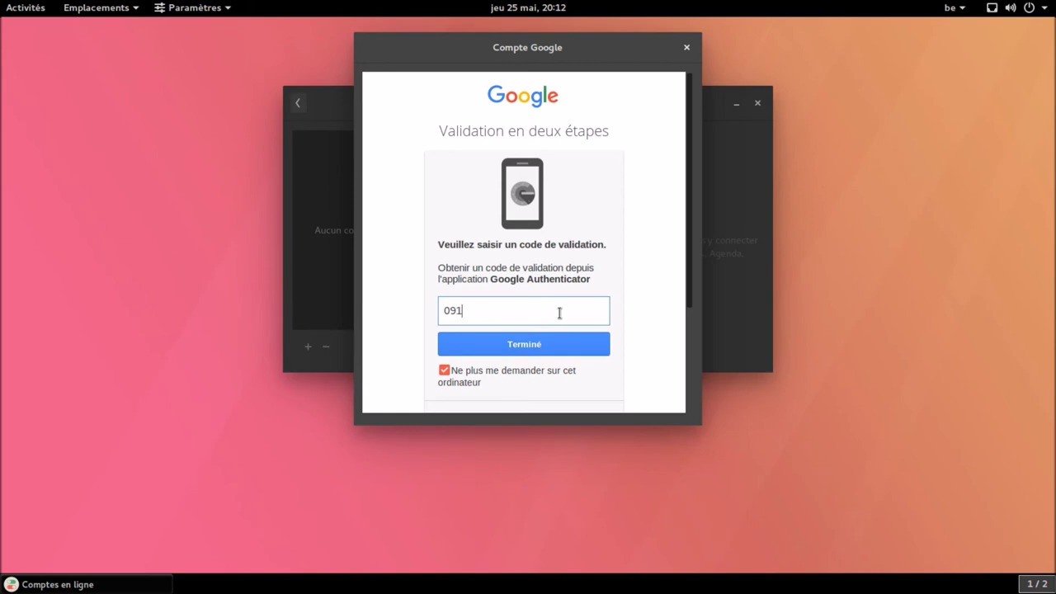
click(541, 352)
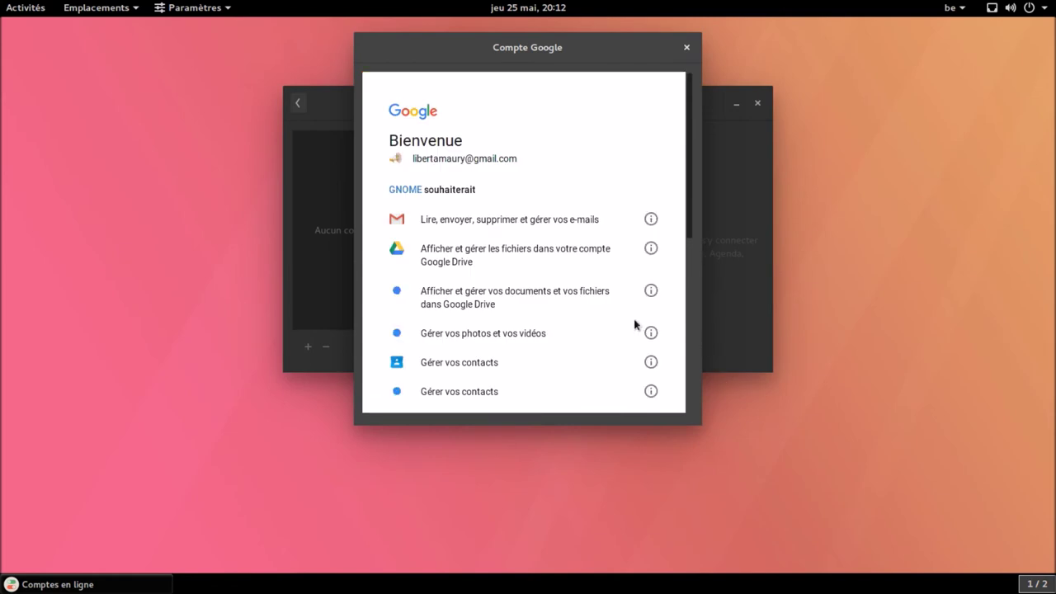
Step: Authorise GNOME to access the Google account
scroll(635, 324, down, 2)
scroll(635, 325, down, 5)
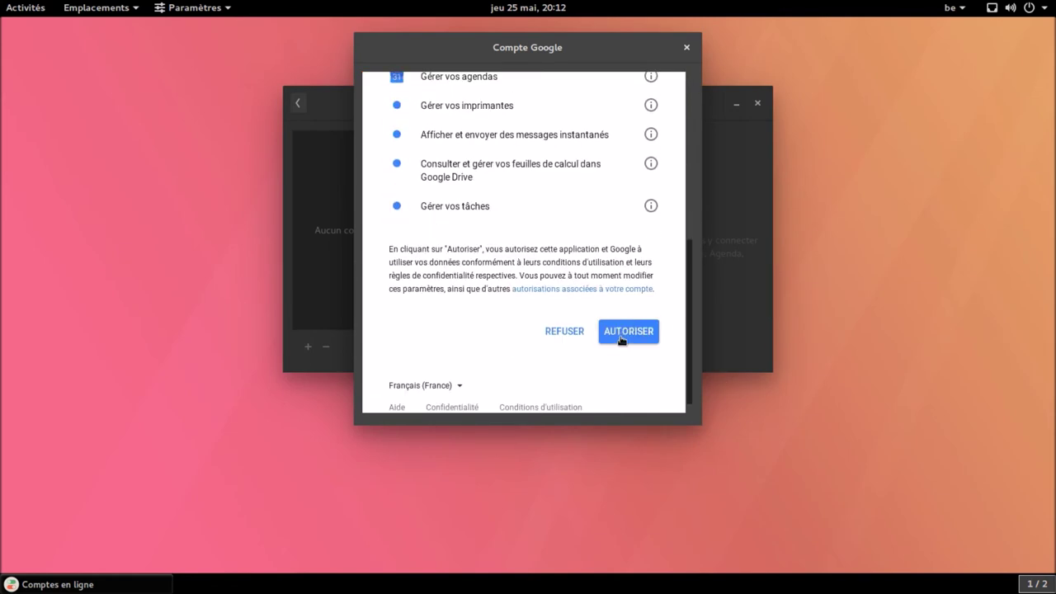
click(621, 338)
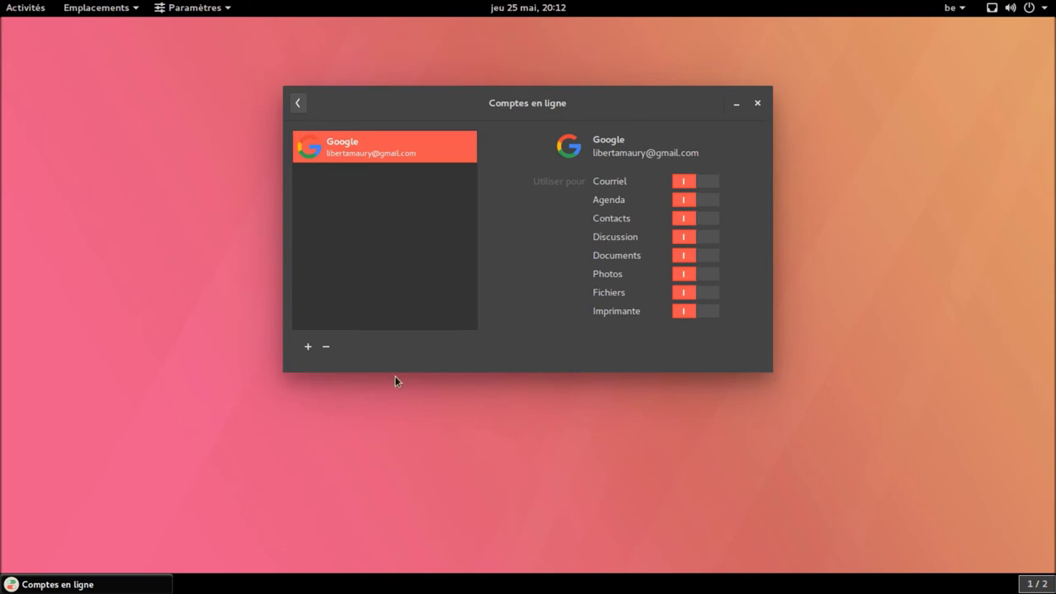
click(303, 353)
Step: Choose Google with Utiliser un autre compte, entering the second account's e-mail and password
click(539, 96)
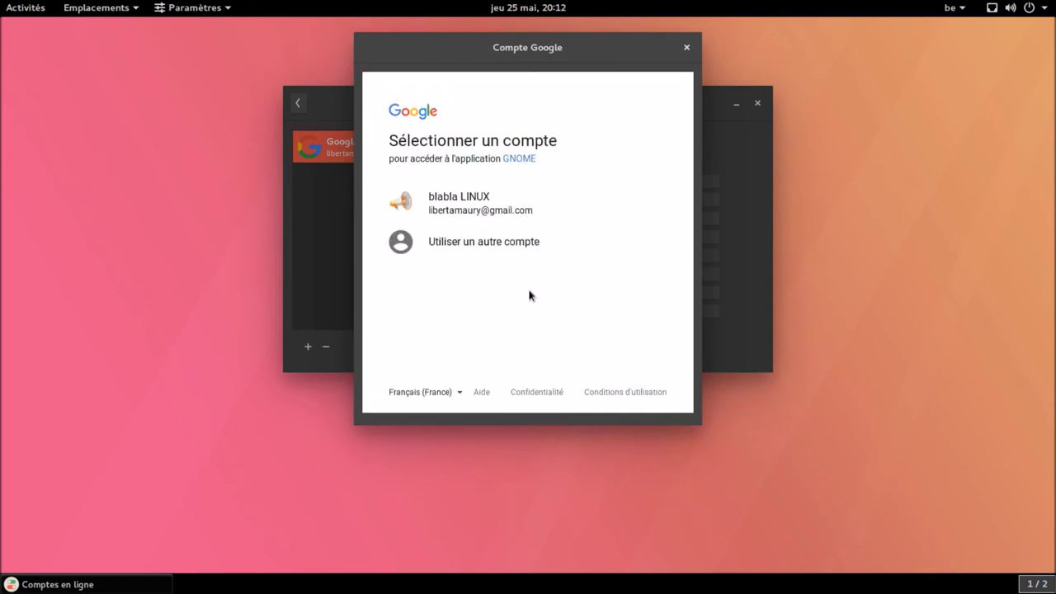
click(510, 241)
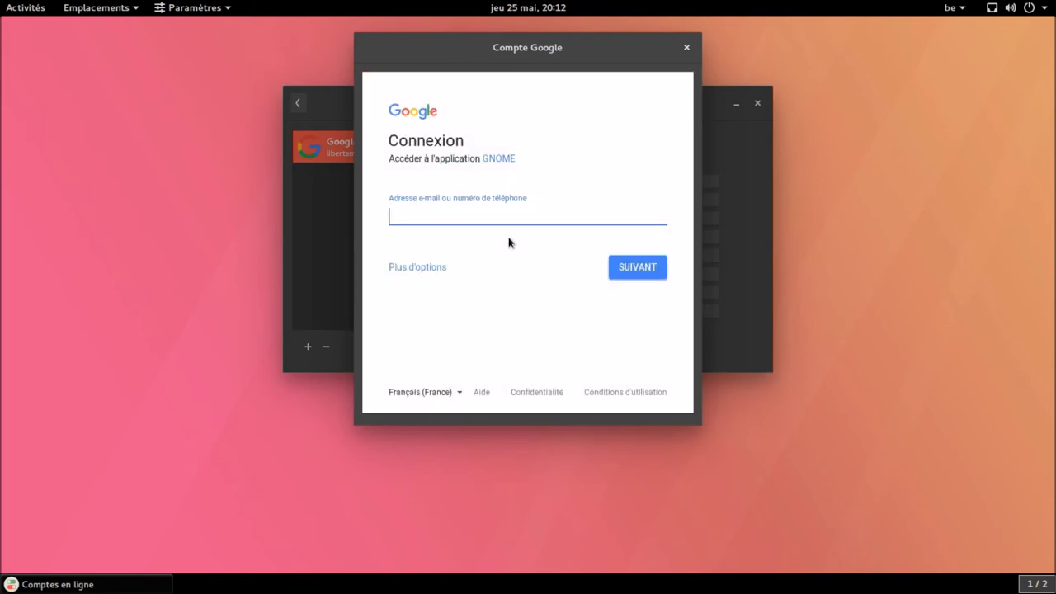
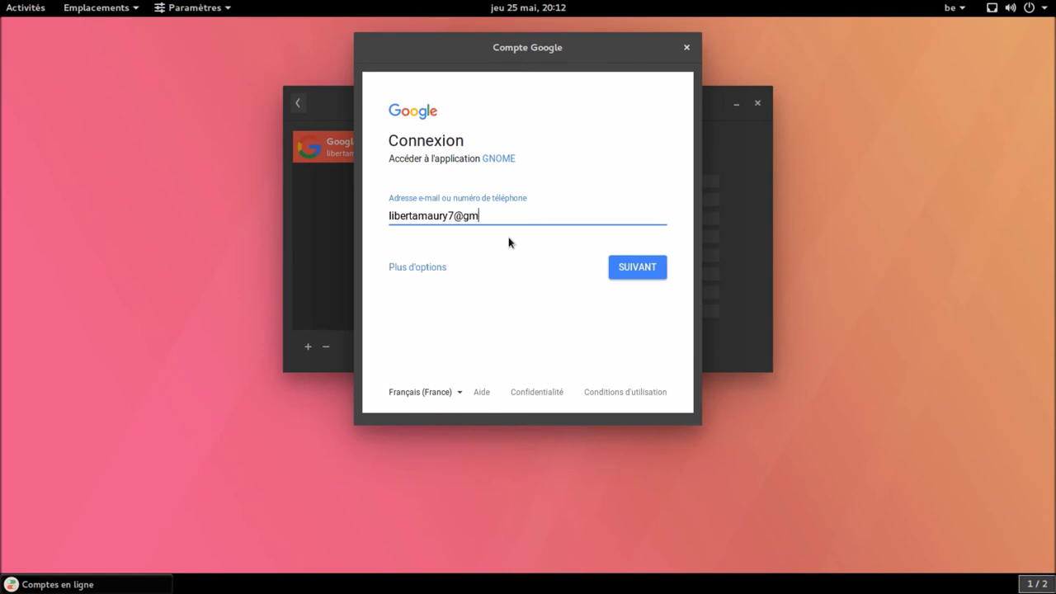
click(637, 269)
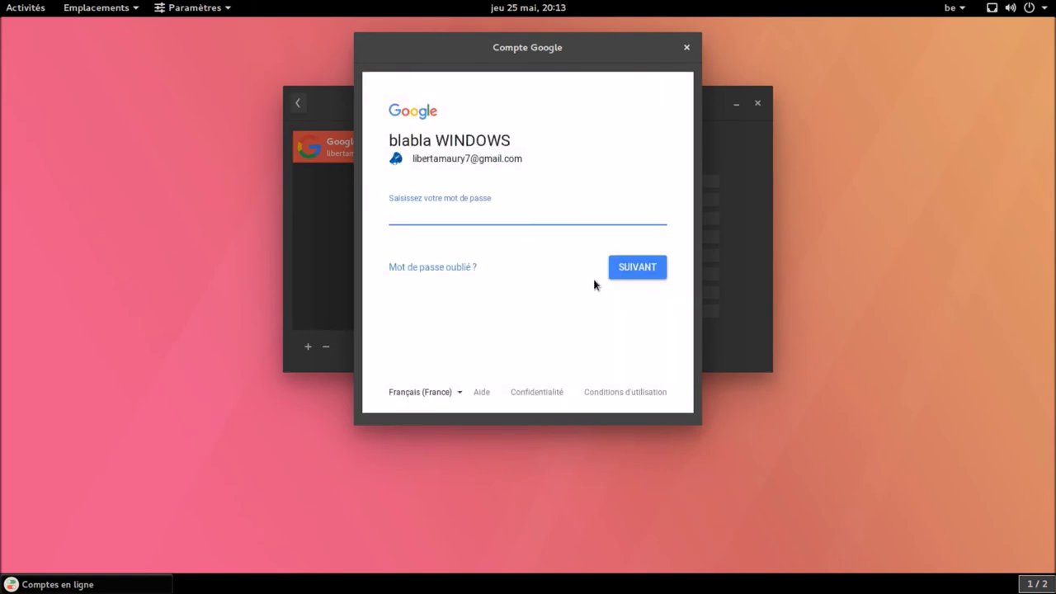
text(************)
click(632, 265)
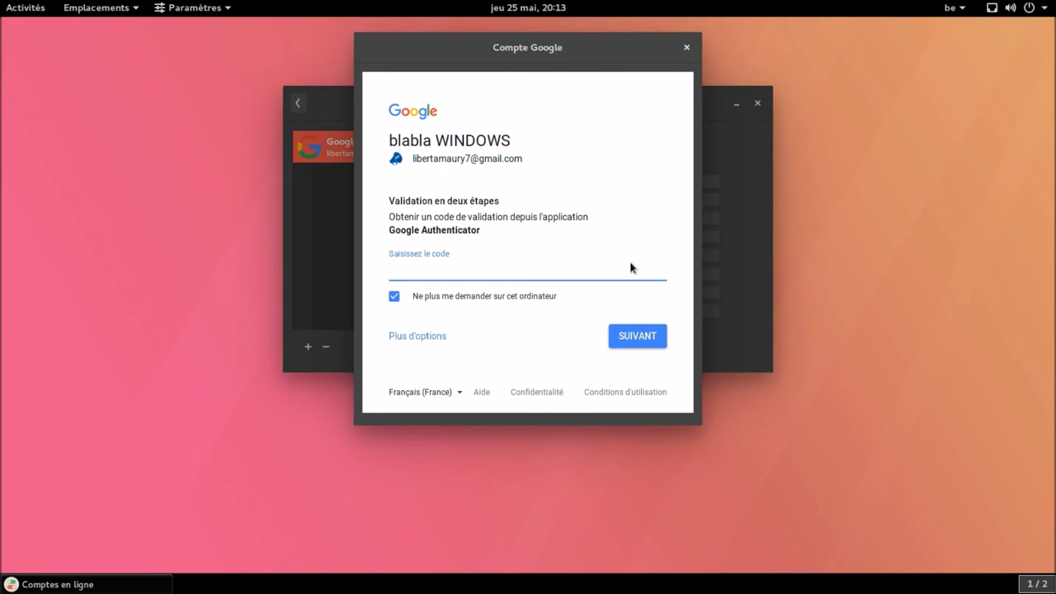
Step: Enter the second account's verification code and authorise GNOME's access
click(652, 335)
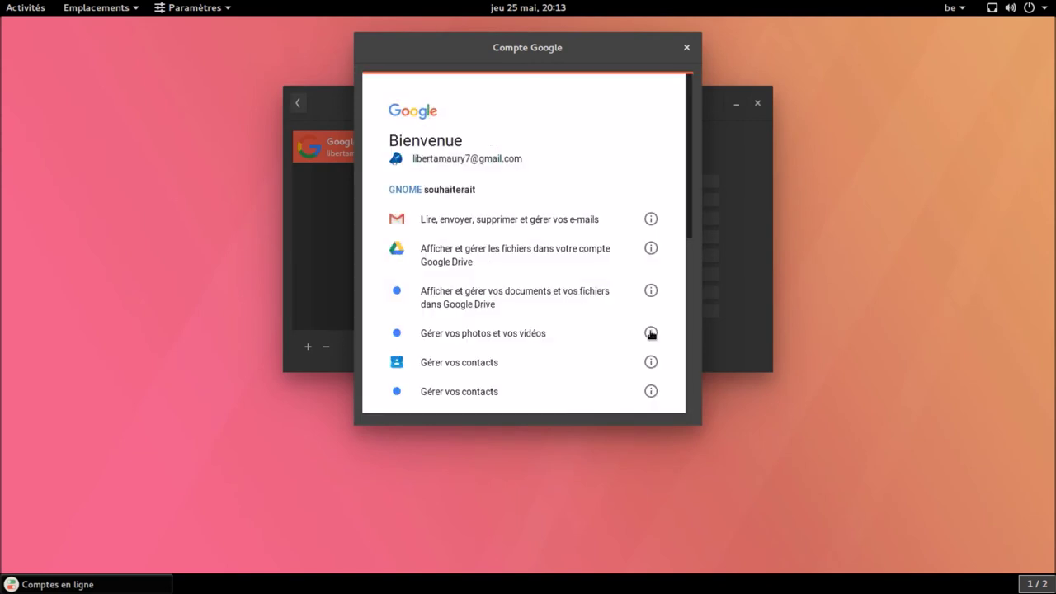
scroll(642, 317, down, 5)
scroll(643, 317, down, 2)
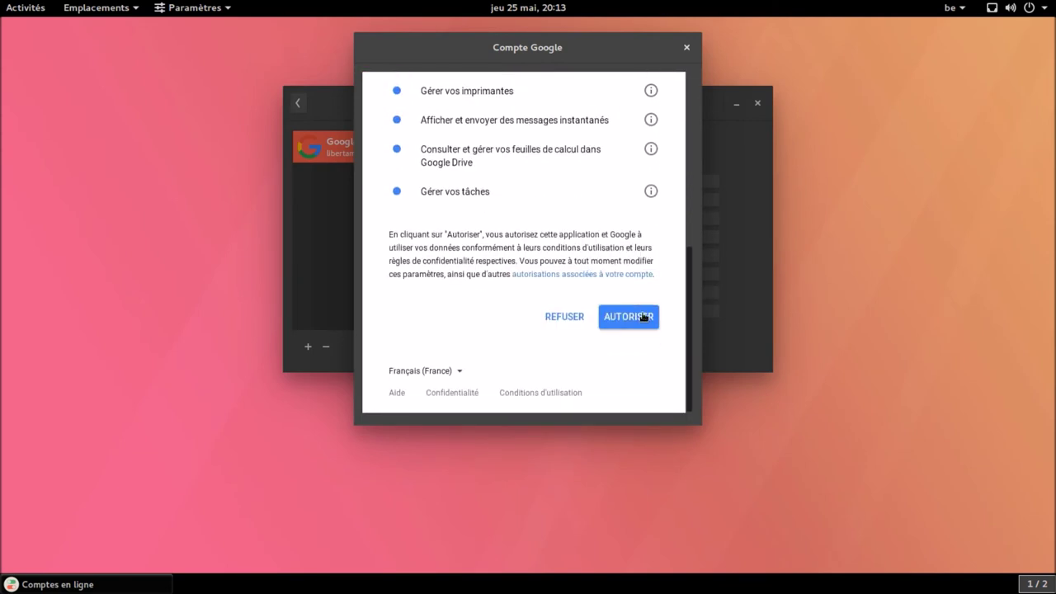
click(644, 317)
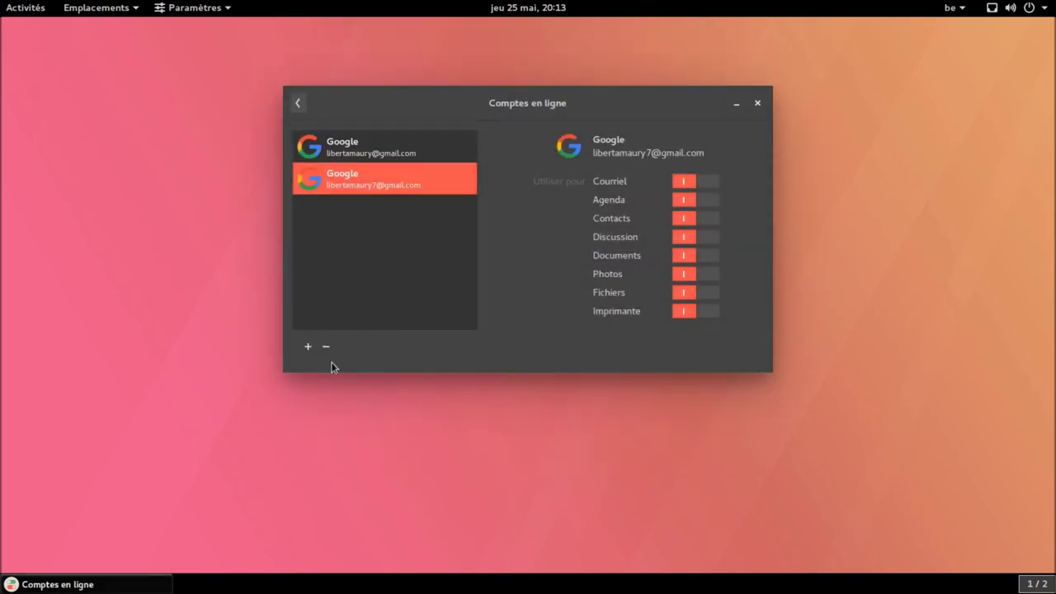
Step: Add a Facebook account, keeping the login remembered, and enter its e-mail and password
click(308, 347)
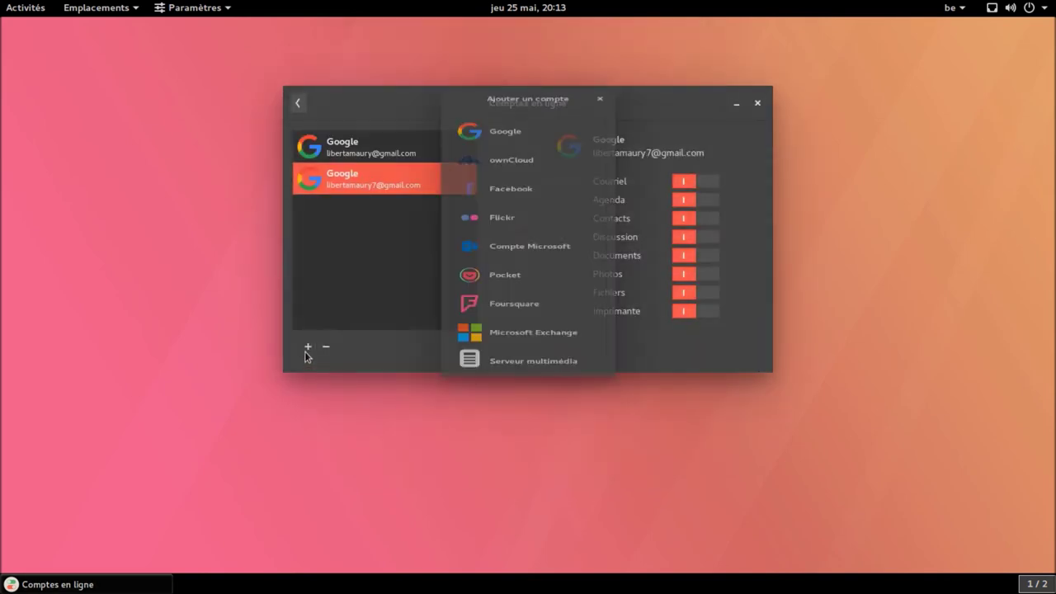
click(528, 178)
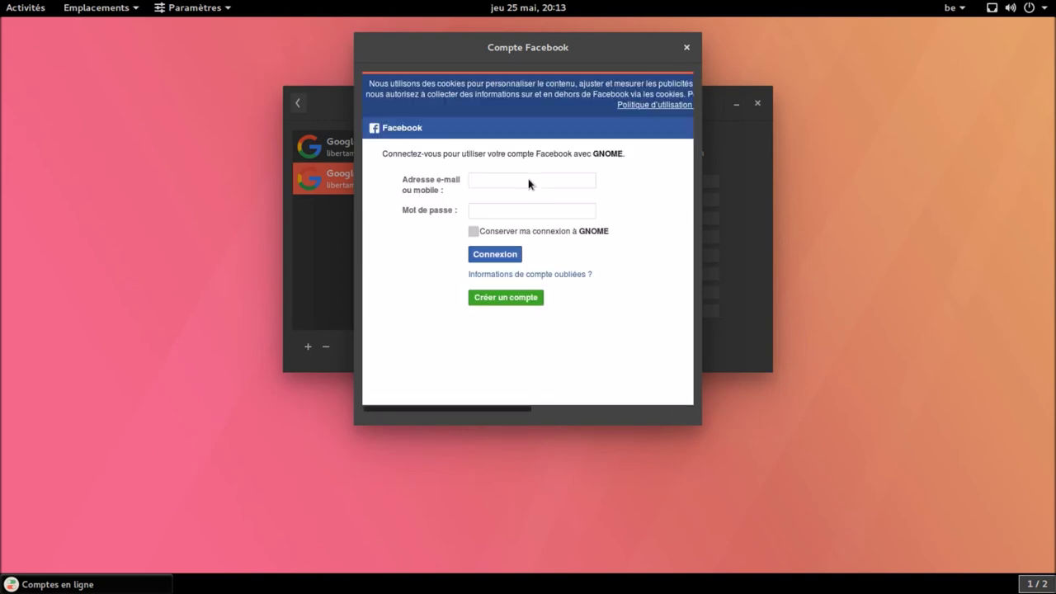
click(488, 234)
click(507, 182)
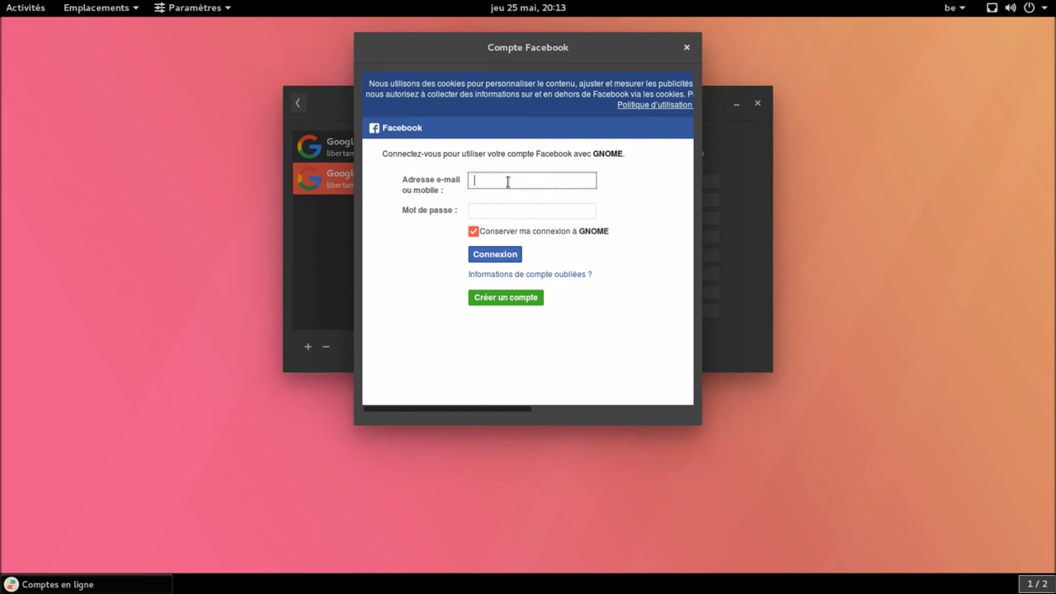
click(523, 205)
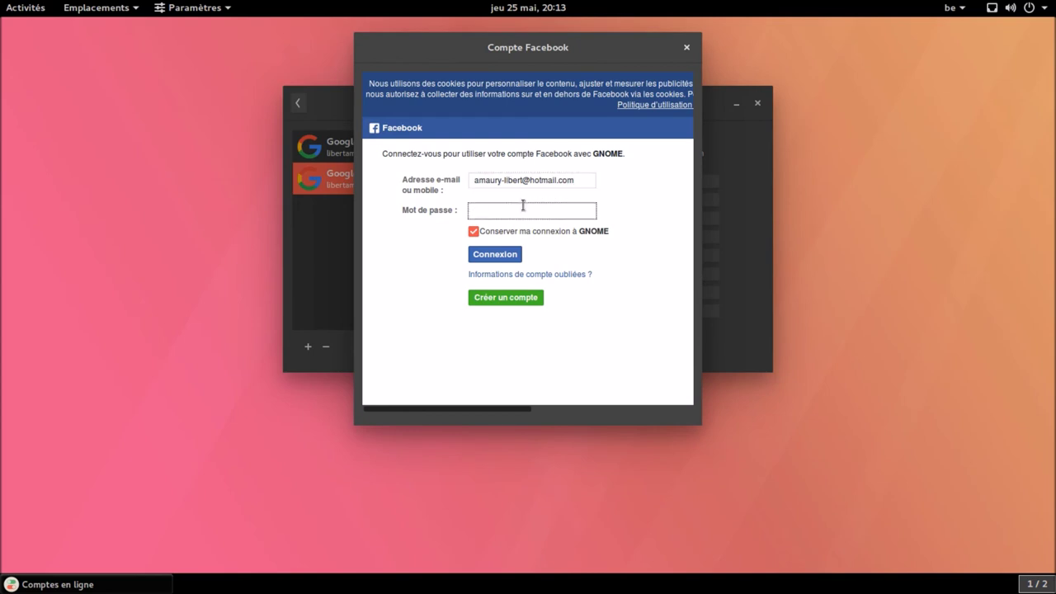
text(••••••••••••)
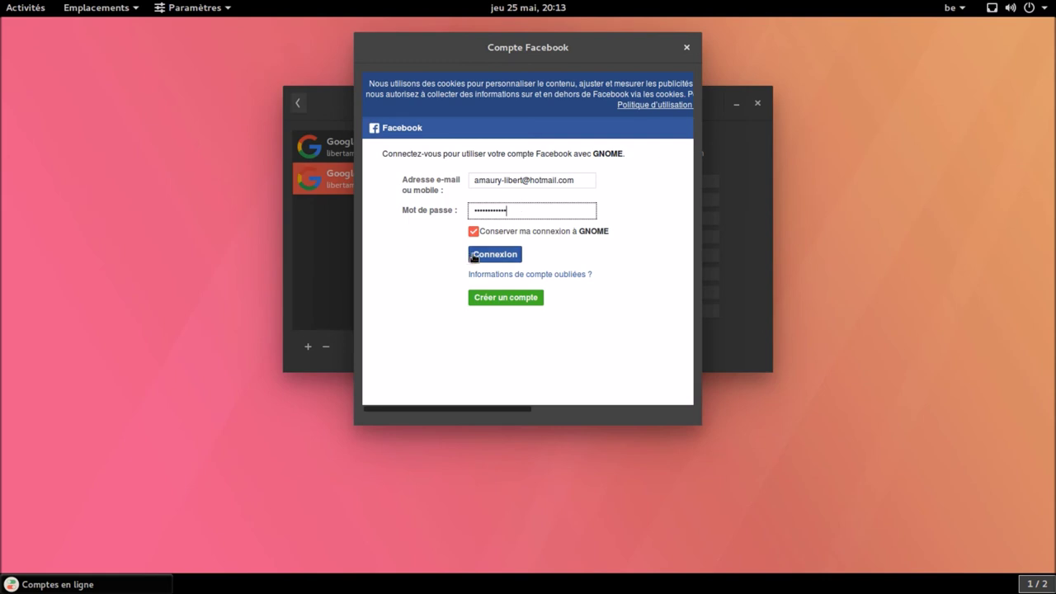
click(474, 255)
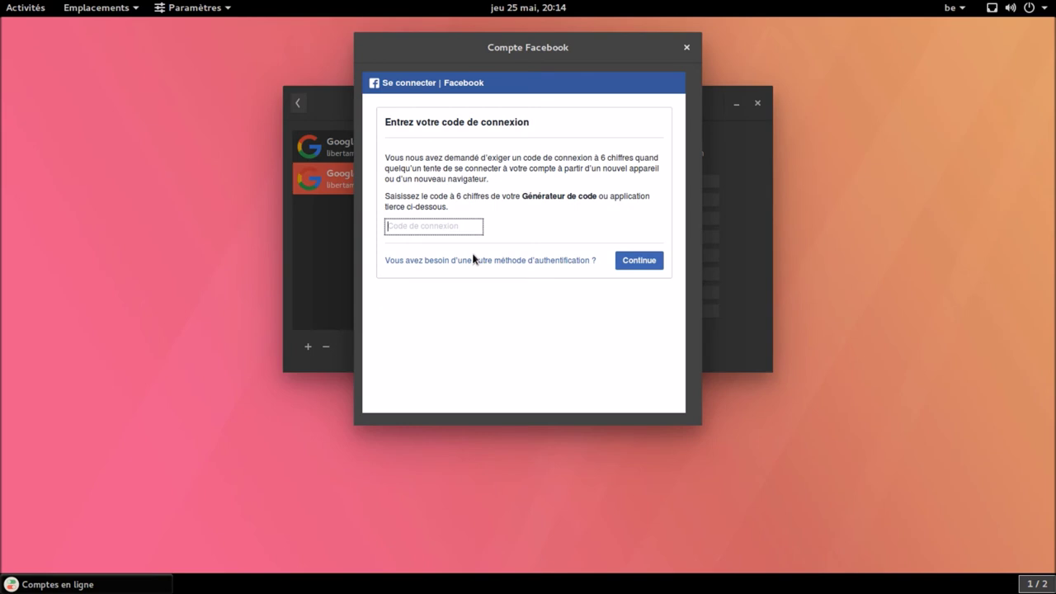
Step: Enter the six-digit Facebook login code and keep 'Enregistrer le navigateur' to finish
click(632, 263)
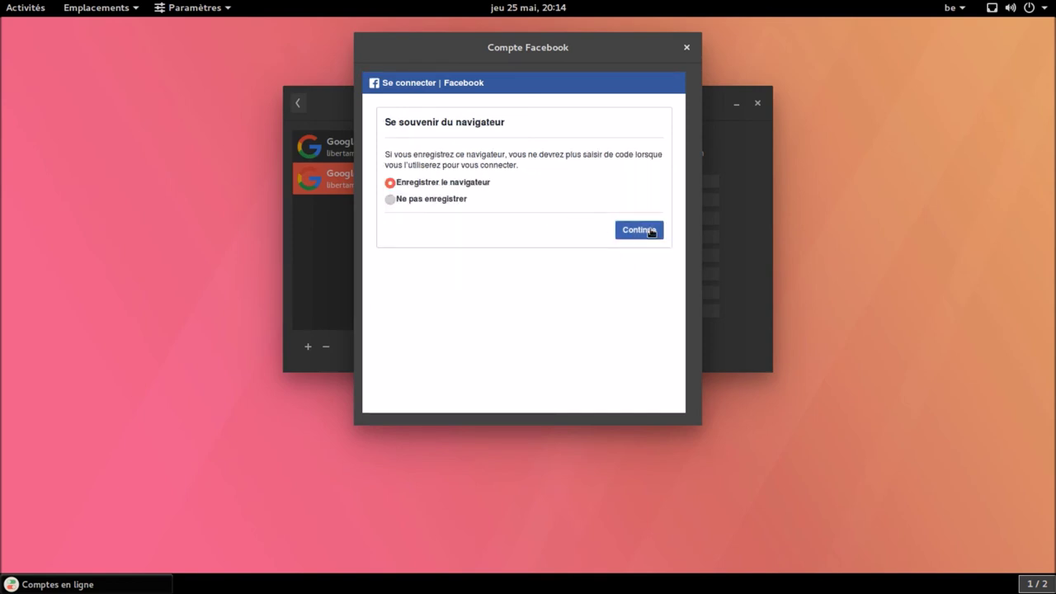
click(650, 232)
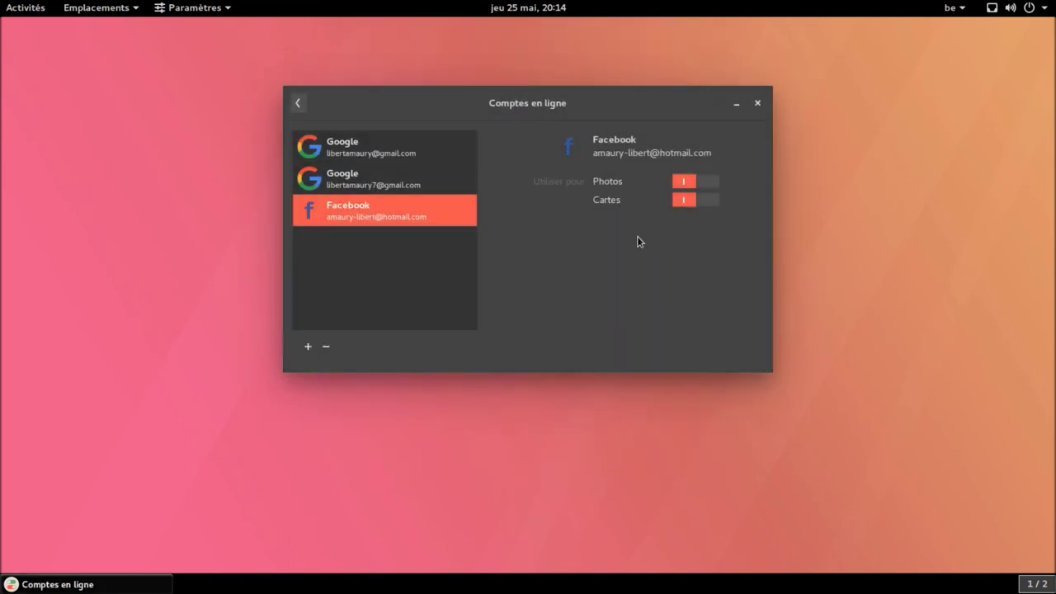
click(423, 152)
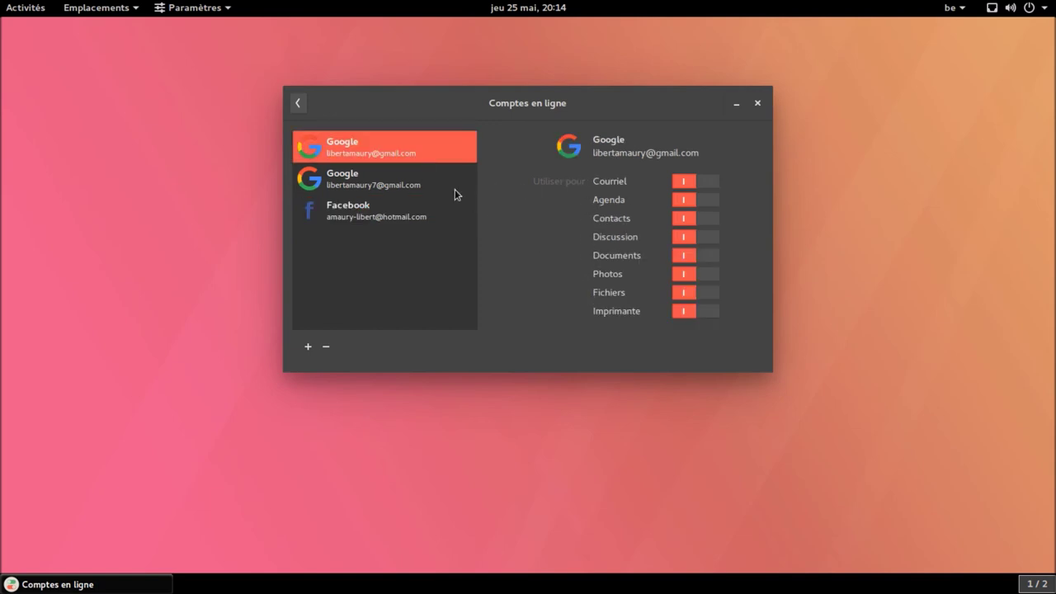
Step: Review the existing Google and Facebook accounts, then begin adding a Compte Microsoft
click(455, 188)
click(421, 217)
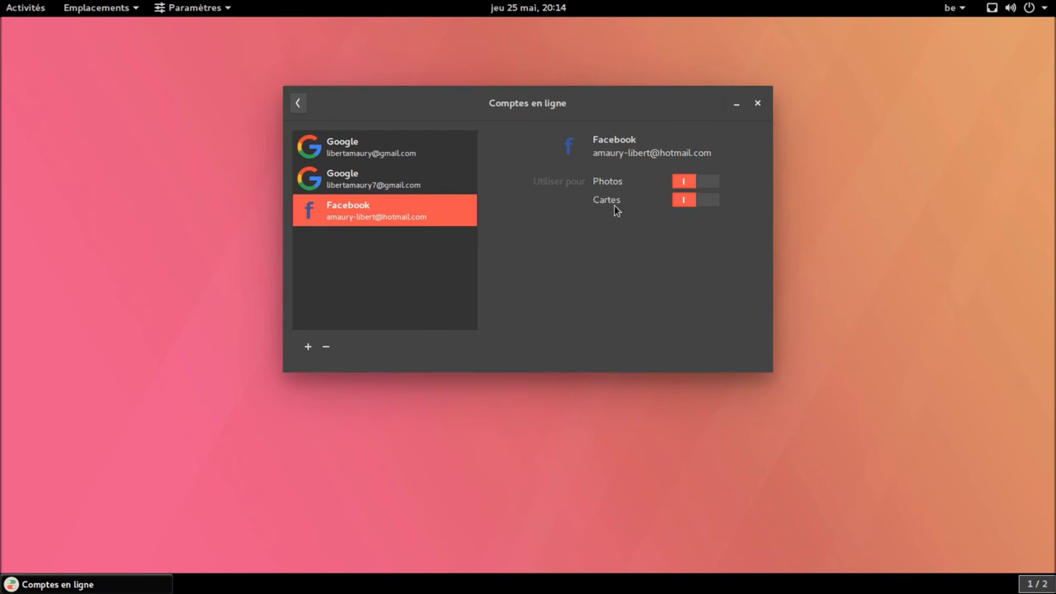
click(308, 347)
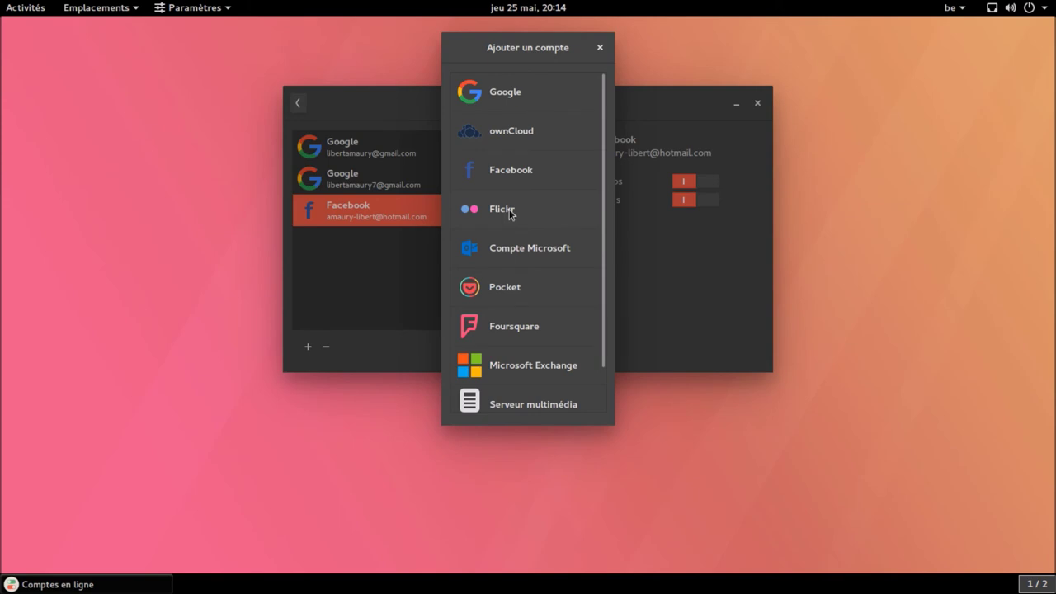
click(515, 246)
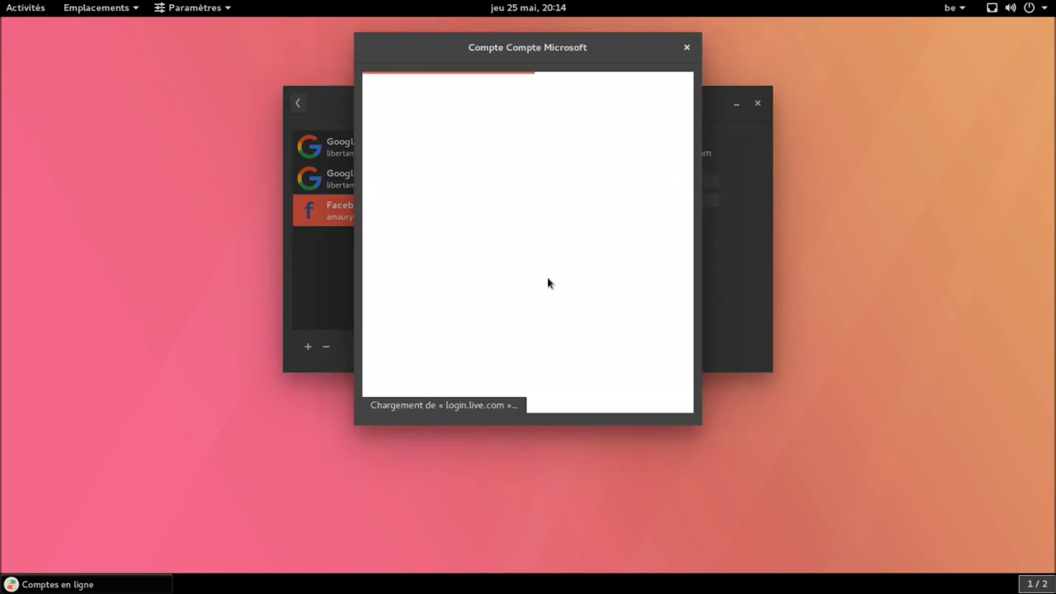
Step: Enter the Microsoft account e-mail and password and sign in
click(560, 216)
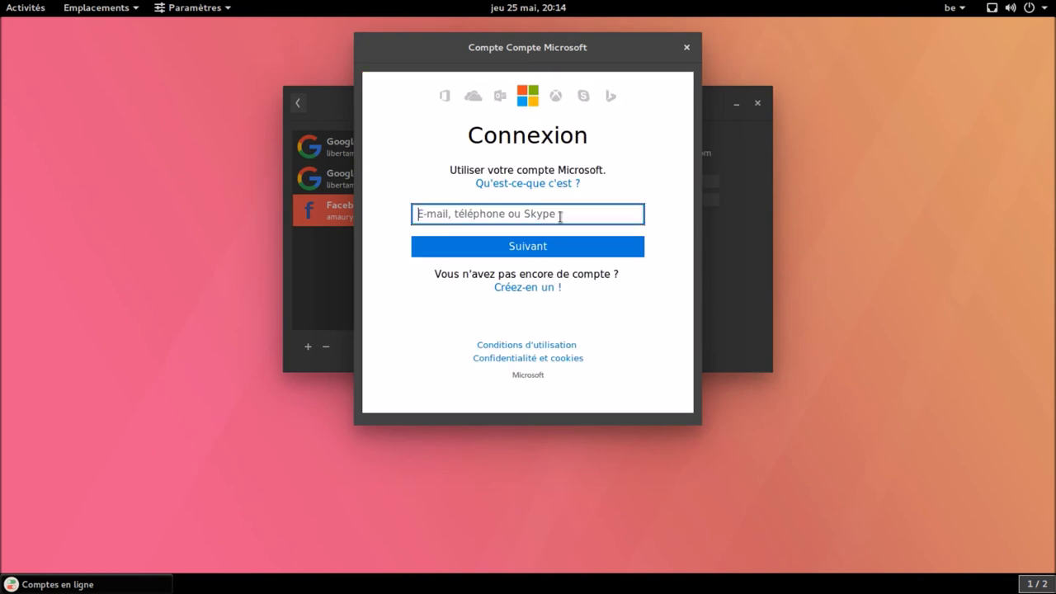
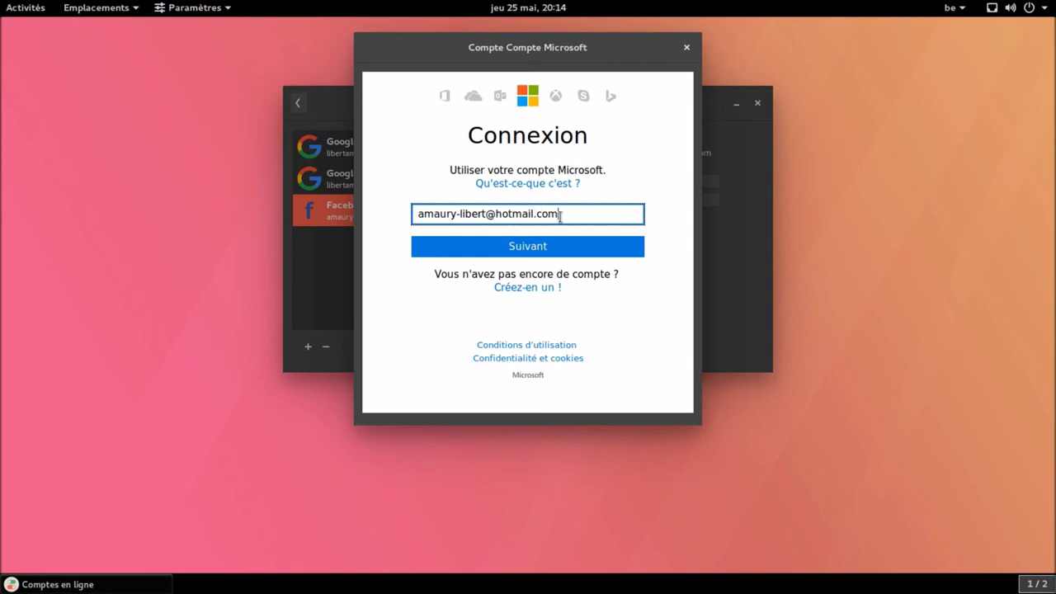
click(572, 247)
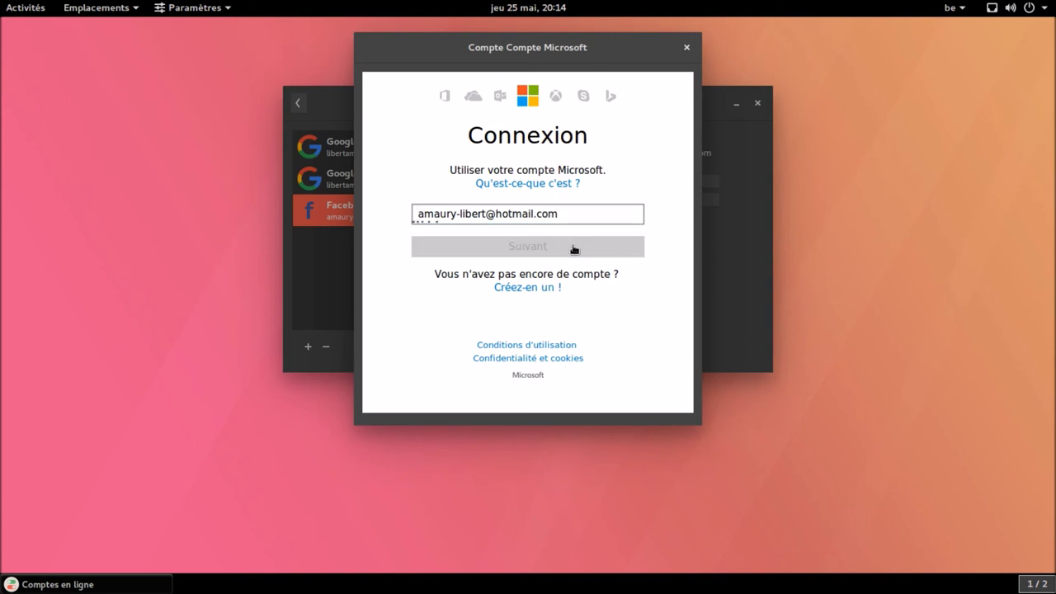
text(••••••••••••)
click(584, 277)
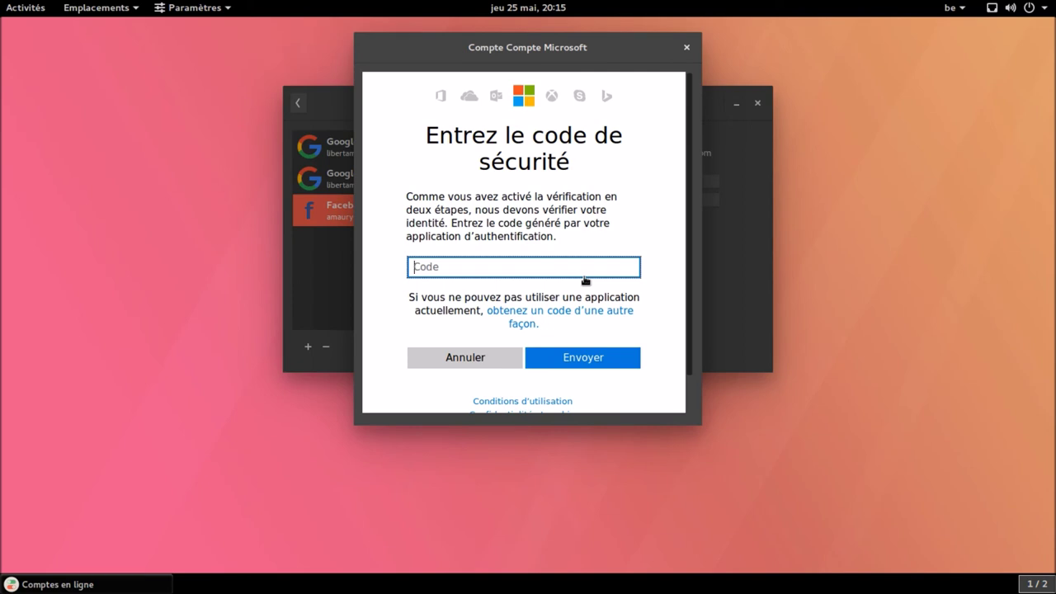
Step: Submit the authenticator security code, then close the failed 'Error resolving login.live.com' sign-in dialog
click(575, 358)
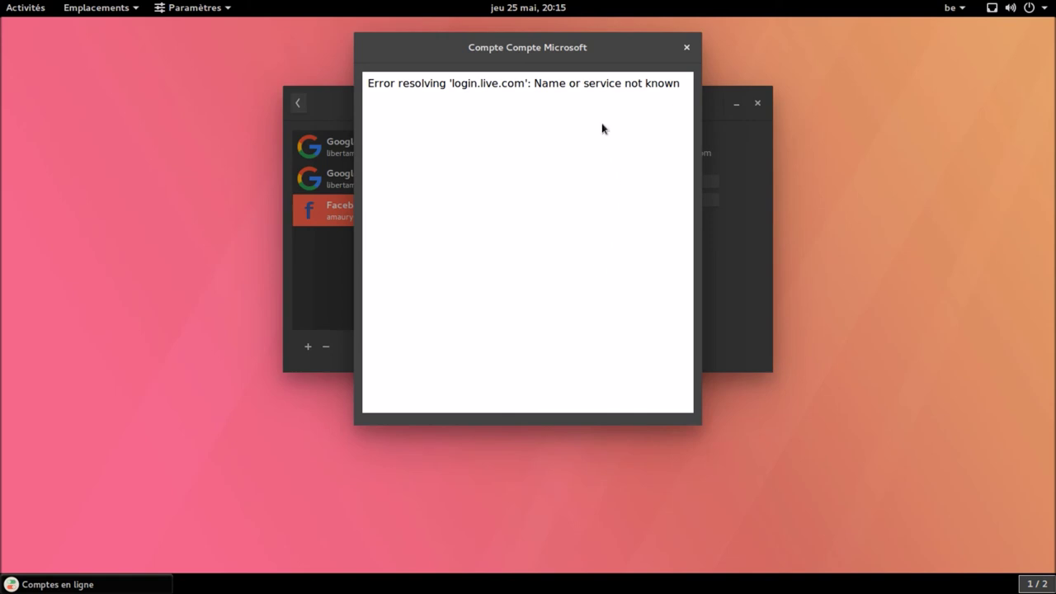
drag(581, 61, 594, 96)
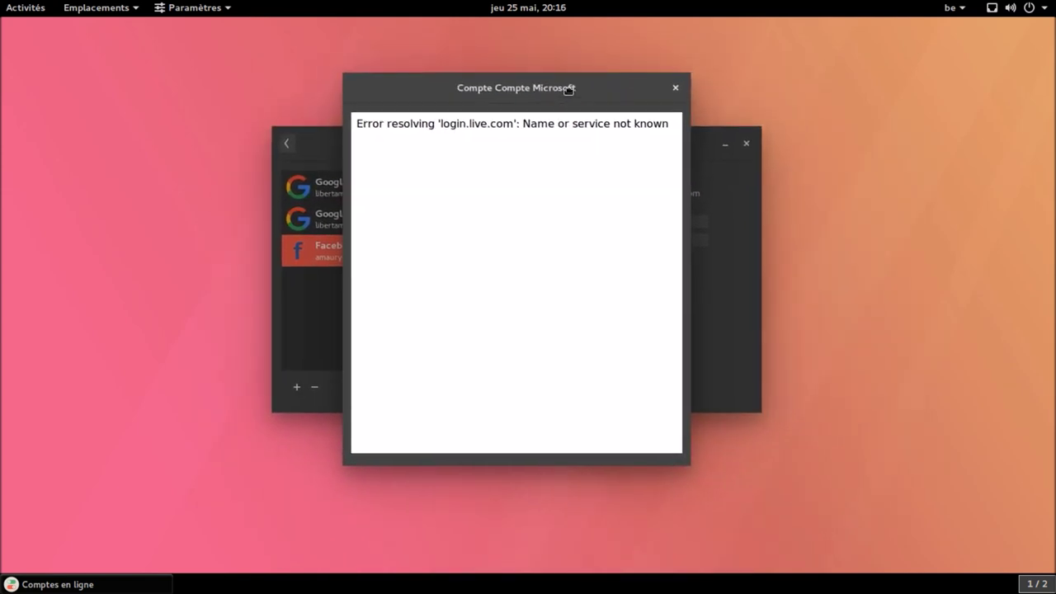
click(675, 88)
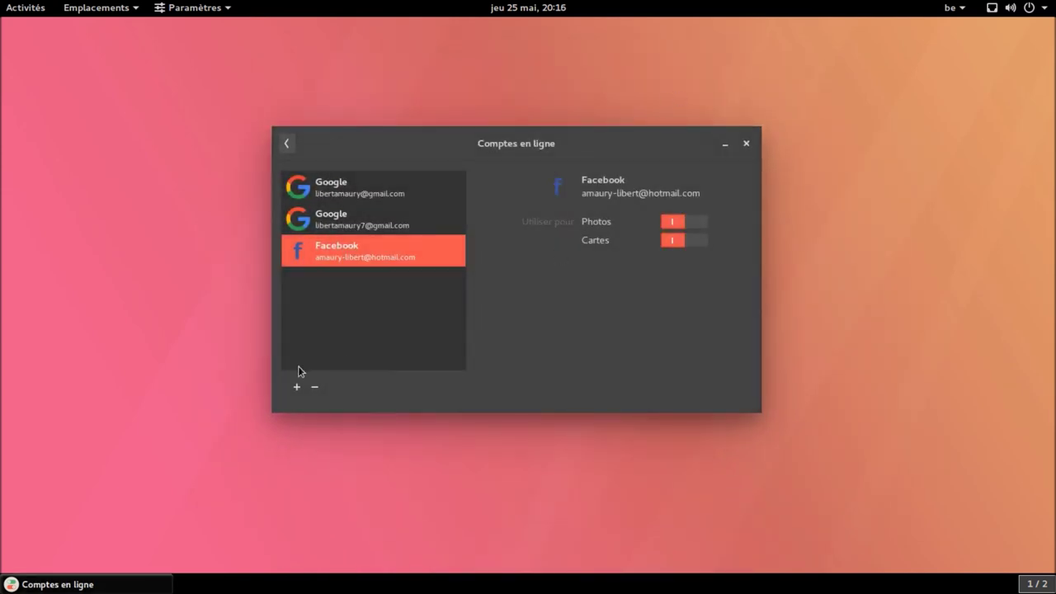
Step: Relaunch Paramètres via a 'para' search and show the Comptes en ligne provider list
click(746, 146)
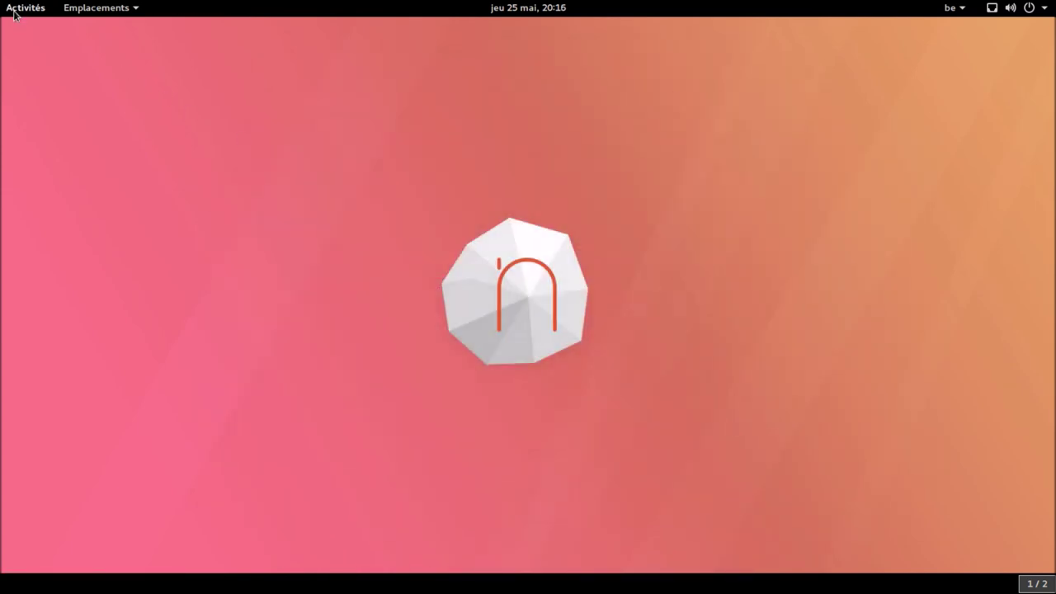
click(13, 10)
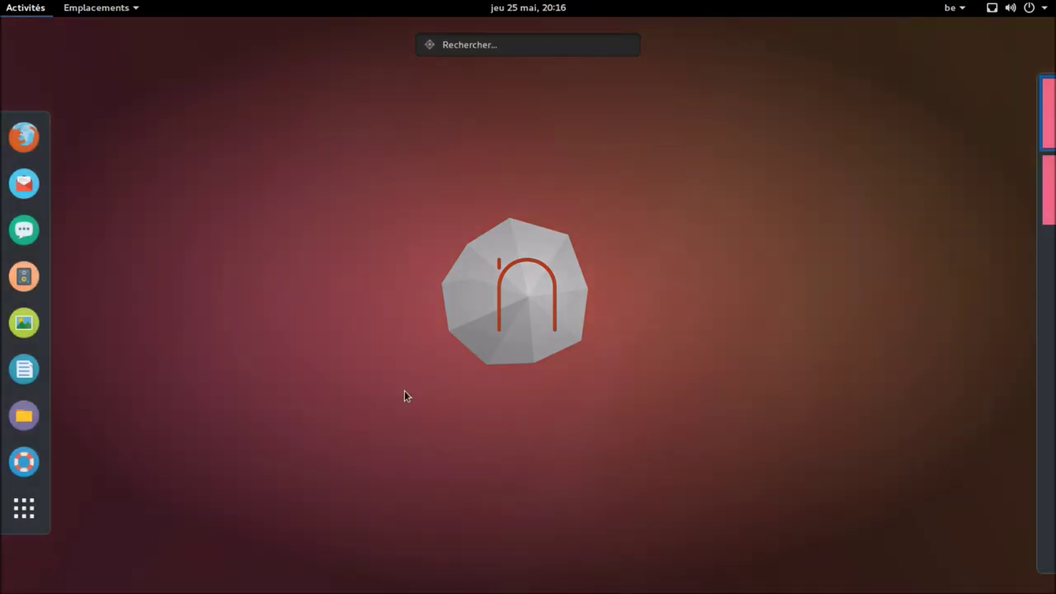
text(para)
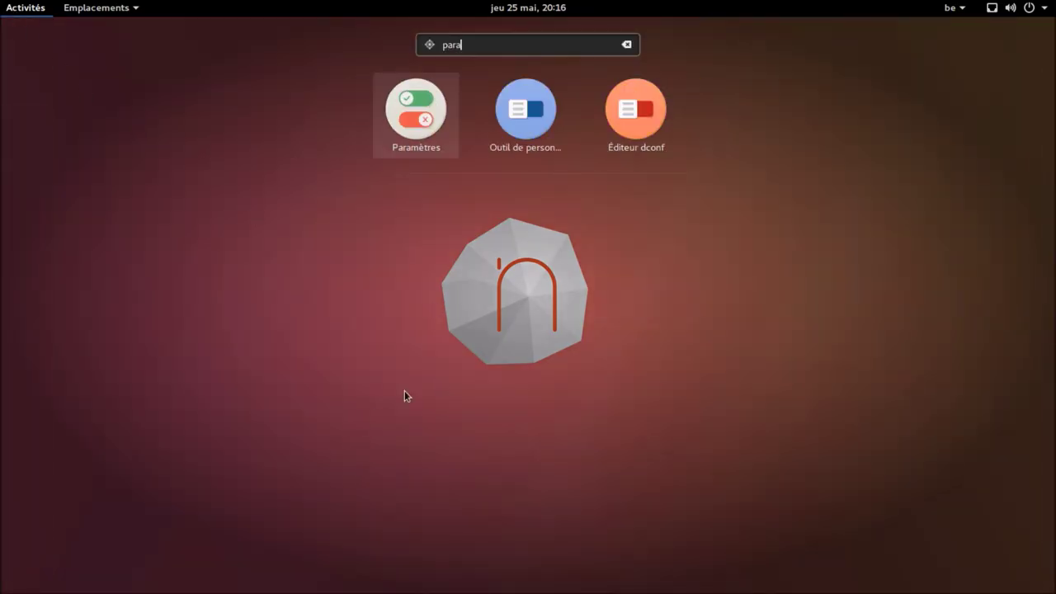
click(443, 138)
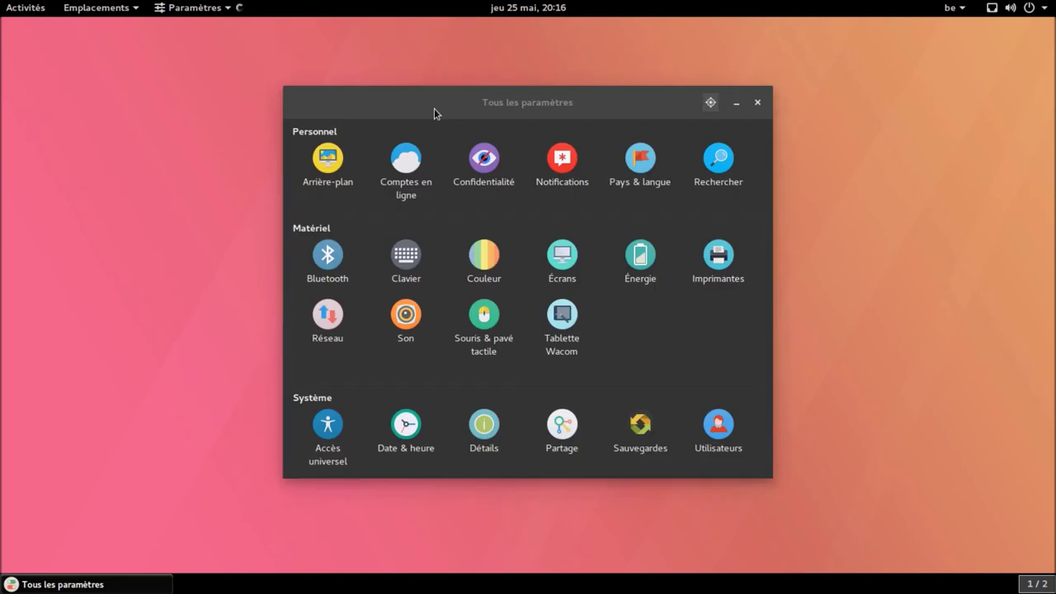
click(405, 168)
click(307, 347)
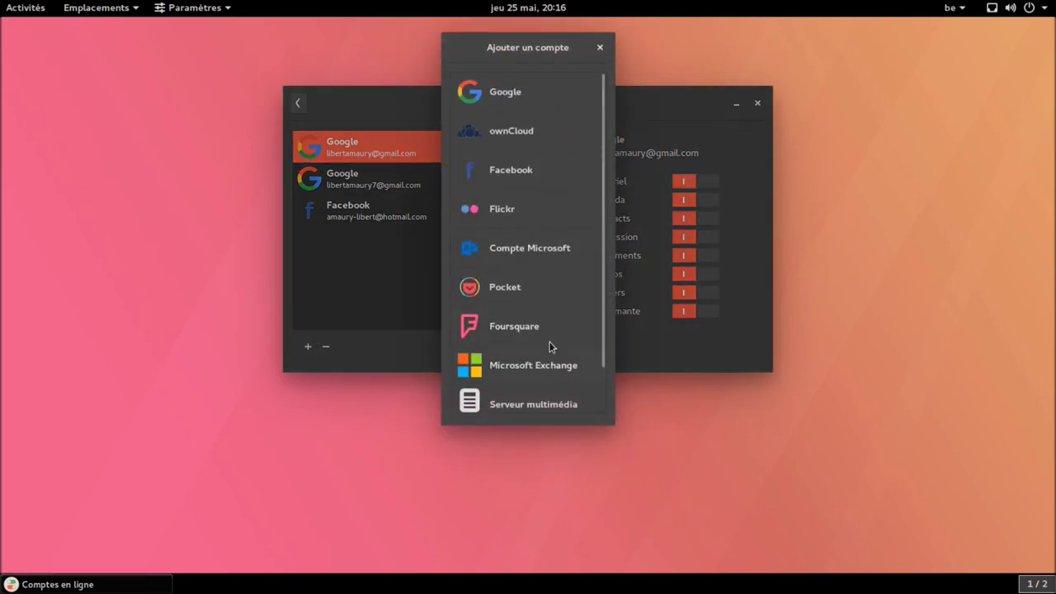
Step: Choose Compte Microsoft and switch verification to 'Utiliser une application'
click(545, 255)
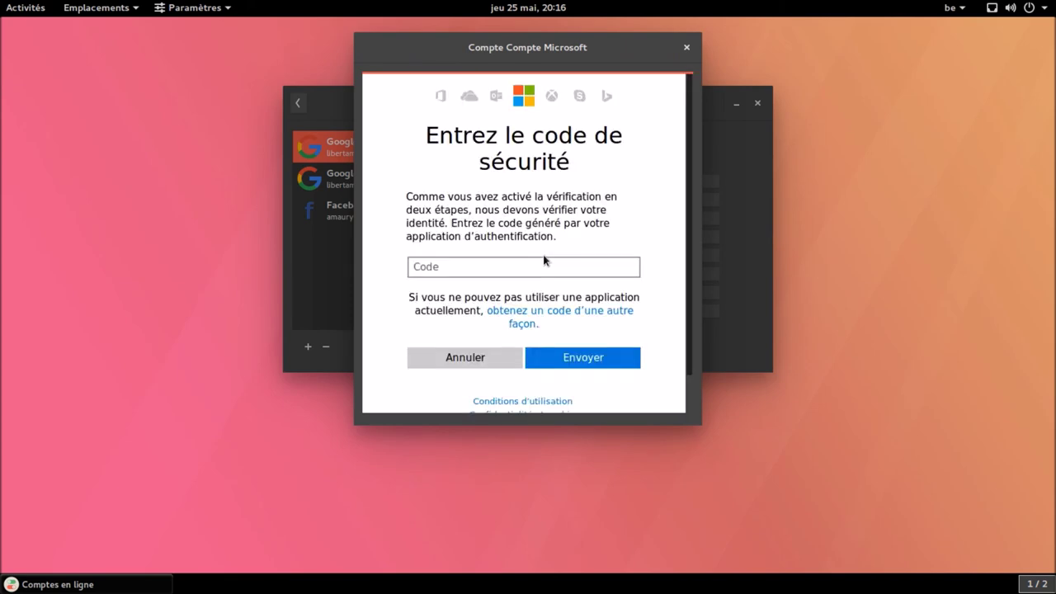
click(543, 265)
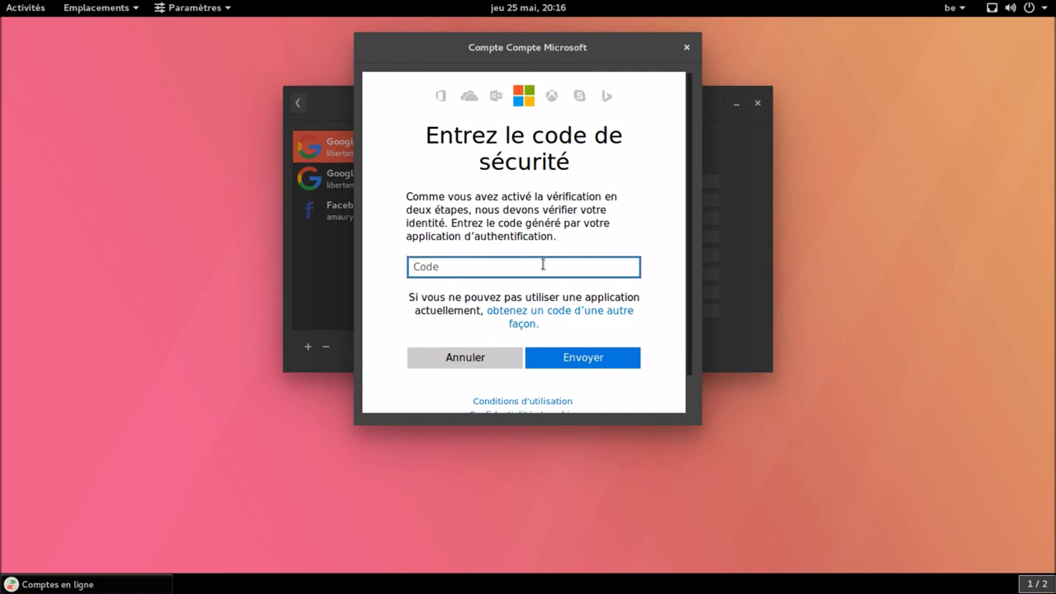
click(568, 315)
click(575, 258)
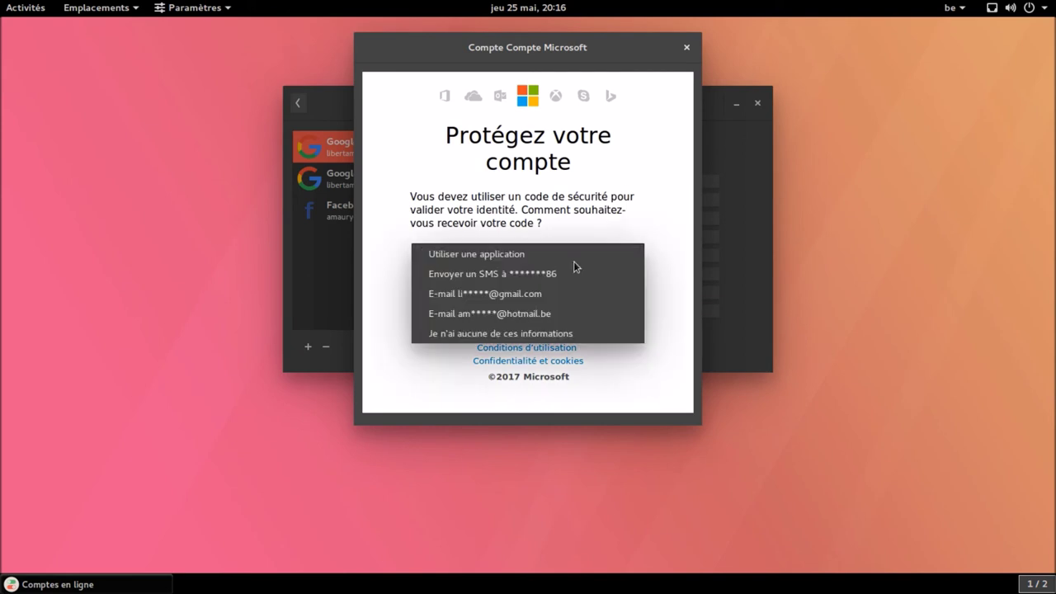
click(512, 263)
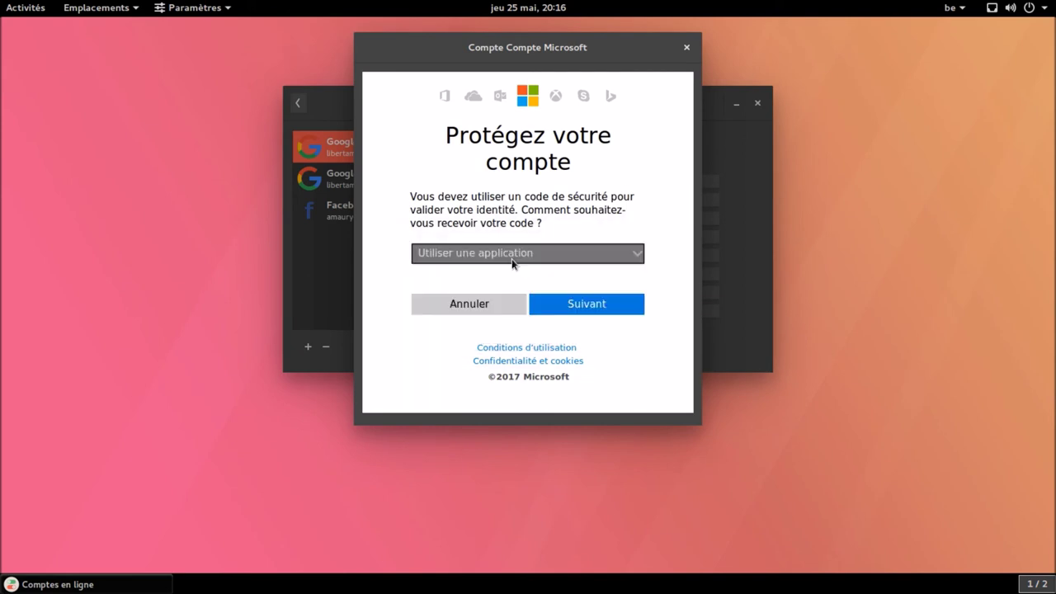
click(573, 304)
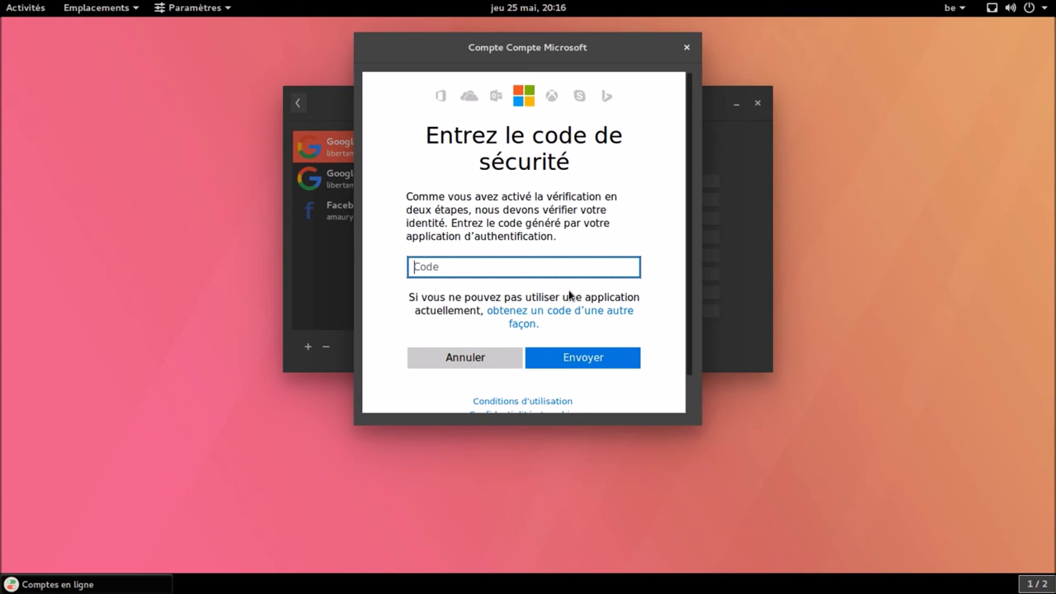
Step: Enter the authenticator app's security code and authorise GNOME to access the Microsoft account
click(595, 357)
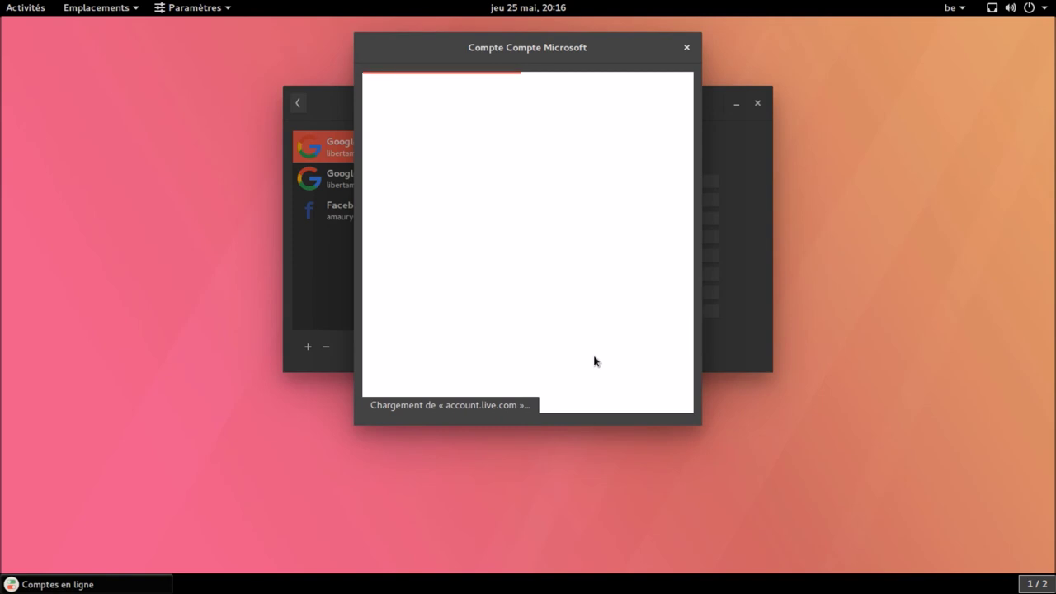
scroll(598, 328, down, 3)
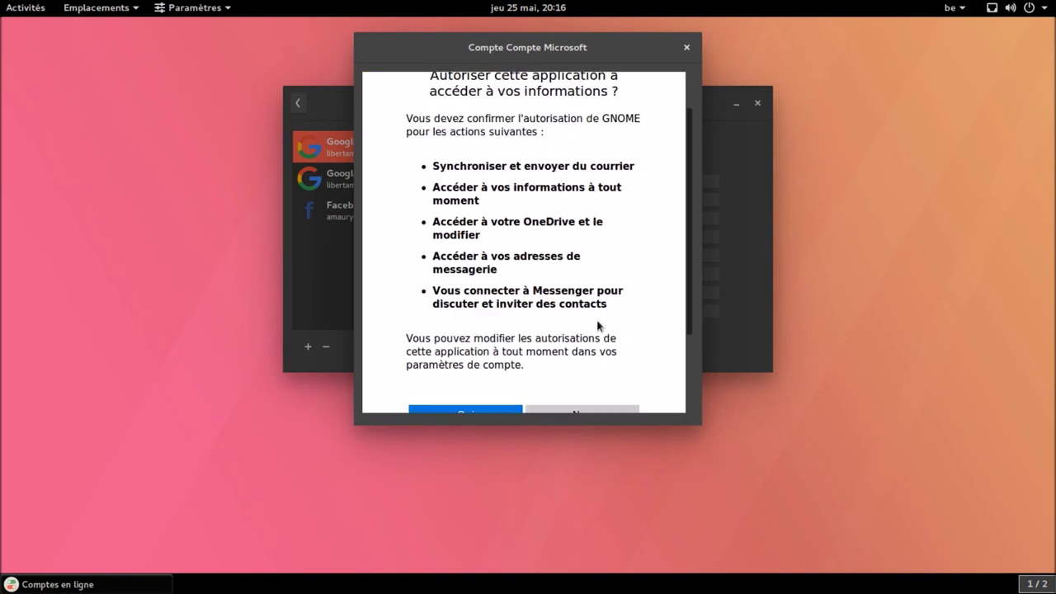
click(500, 336)
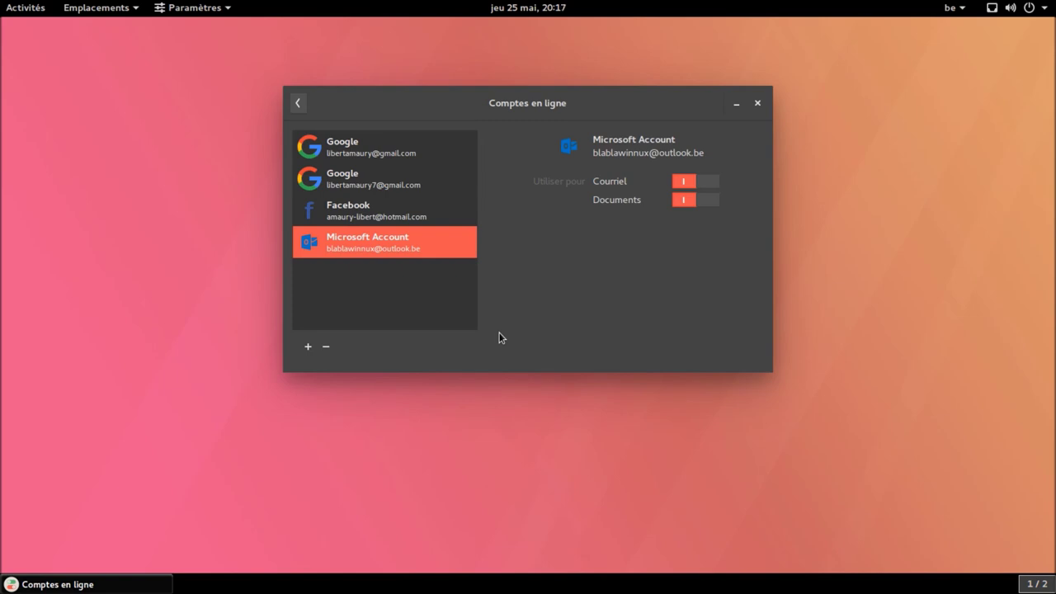
click(309, 348)
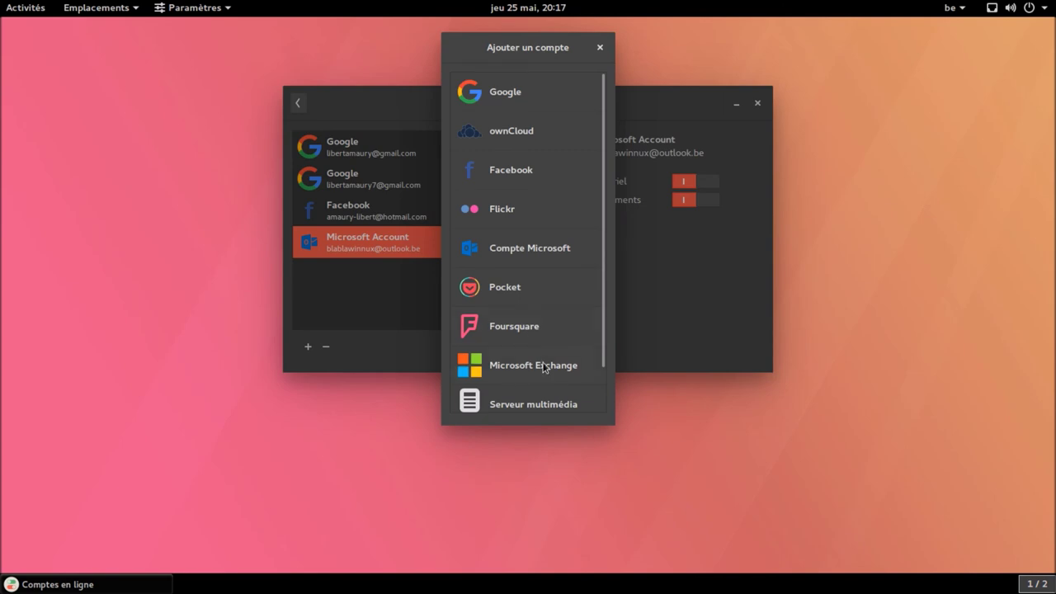
Step: Browse the Autre account provider types, then close Ajouter un compte without adding any
scroll(538, 363, down, 1)
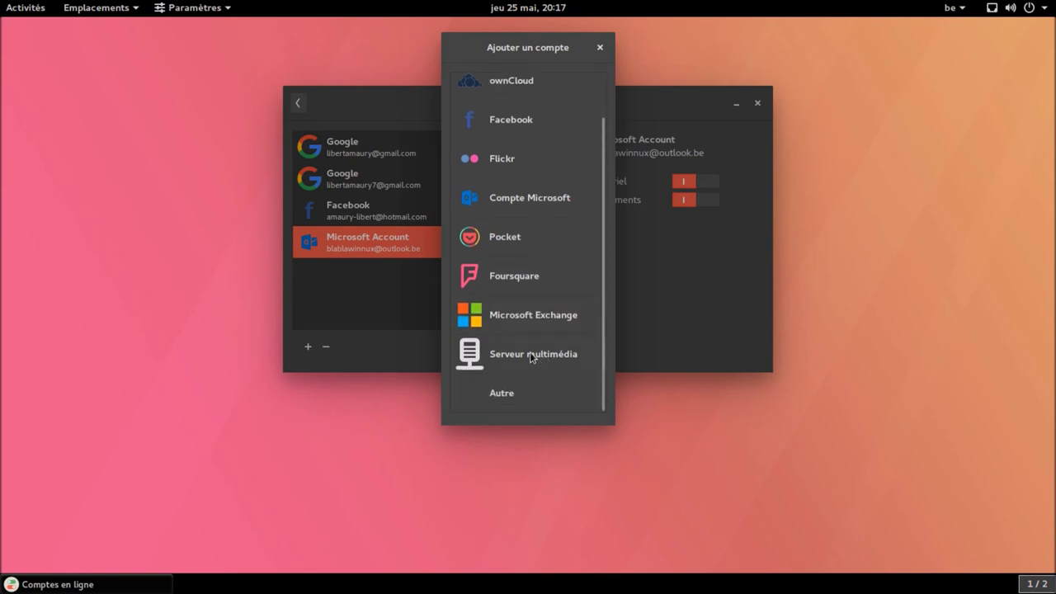
click(514, 395)
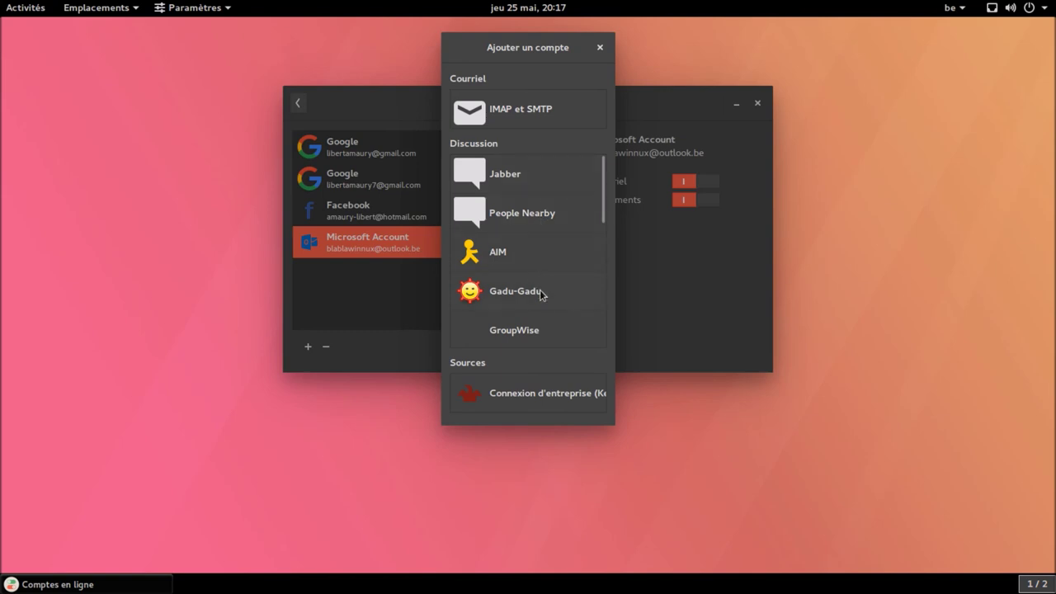
scroll(547, 318, down, 2)
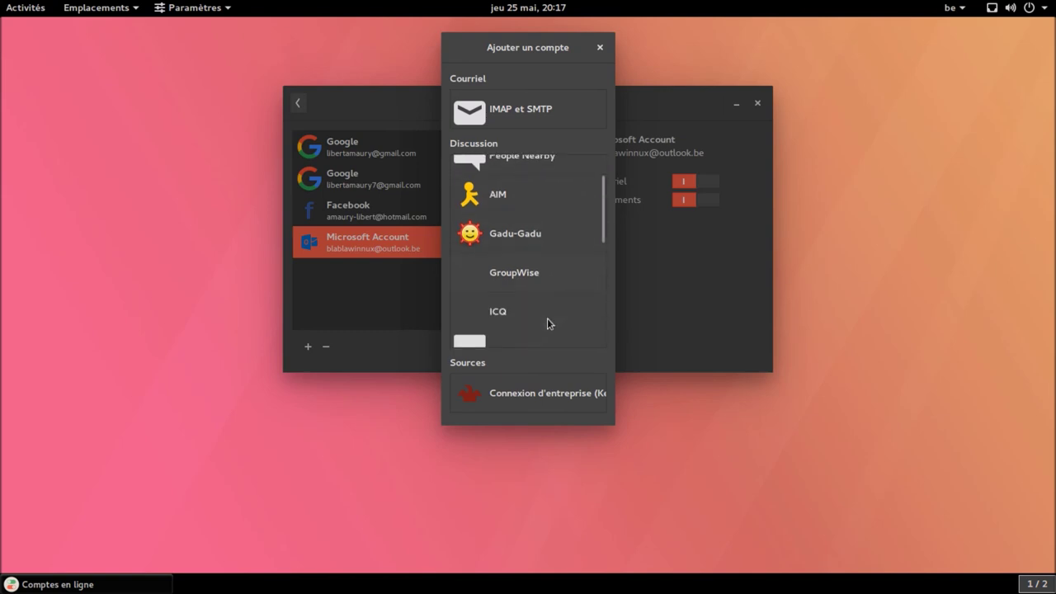
scroll(548, 322, down, 2)
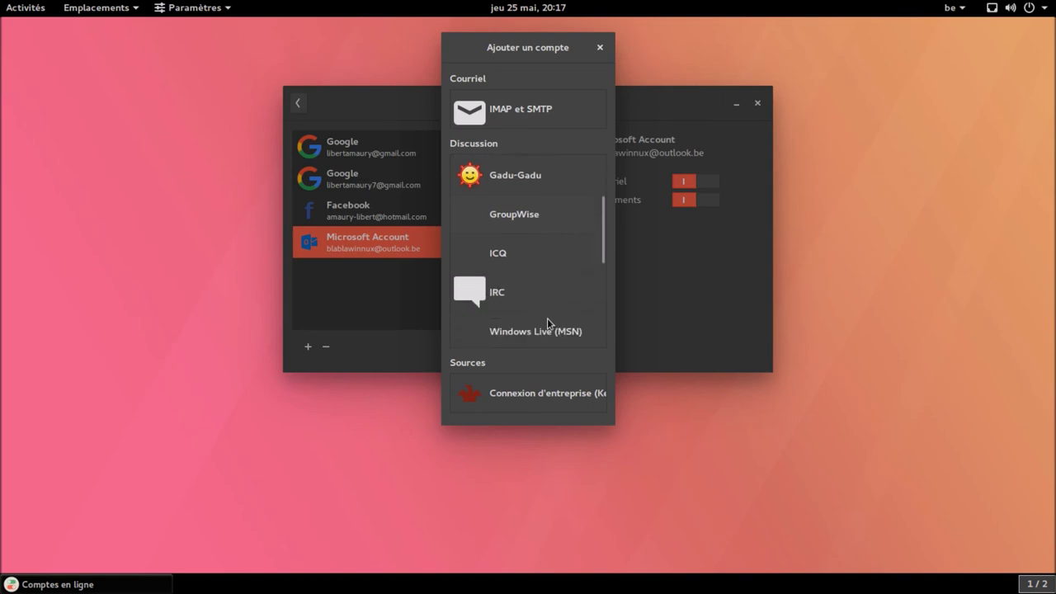
scroll(547, 323, down, 1)
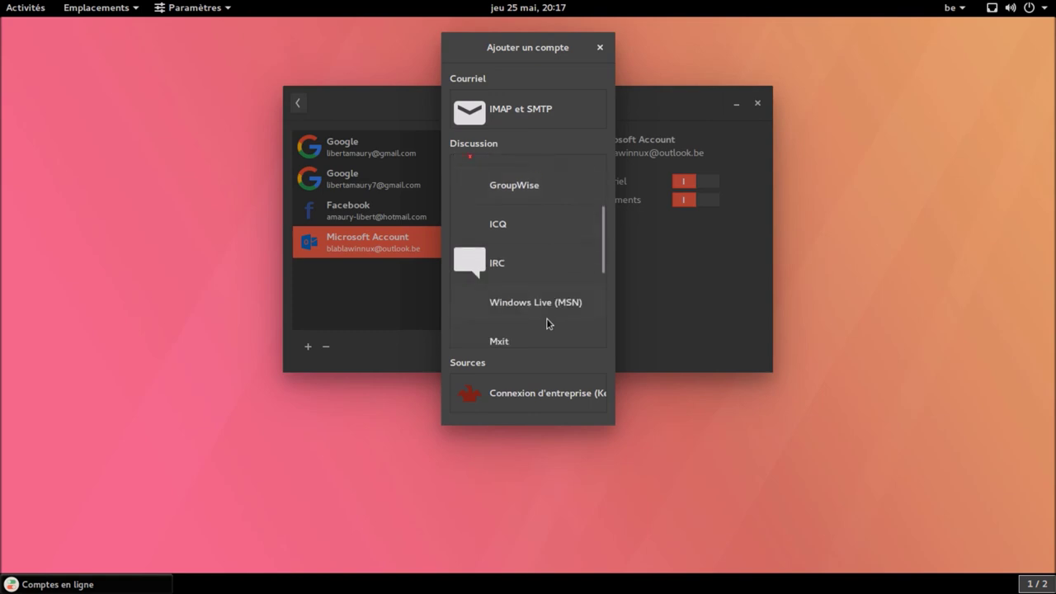
scroll(547, 323, down, 1)
scroll(548, 324, down, 2)
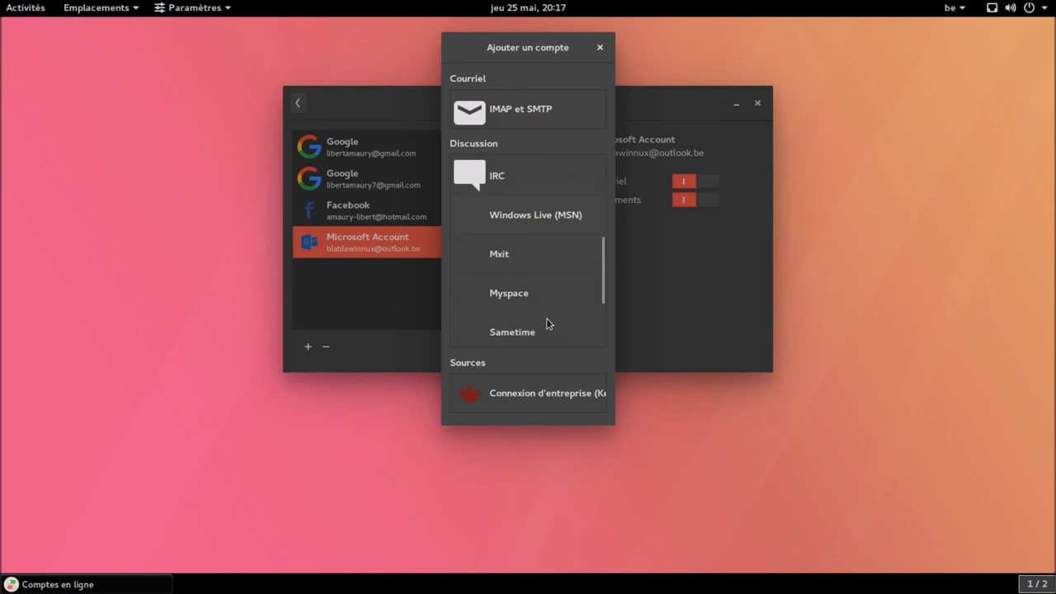
scroll(546, 320, down, 4)
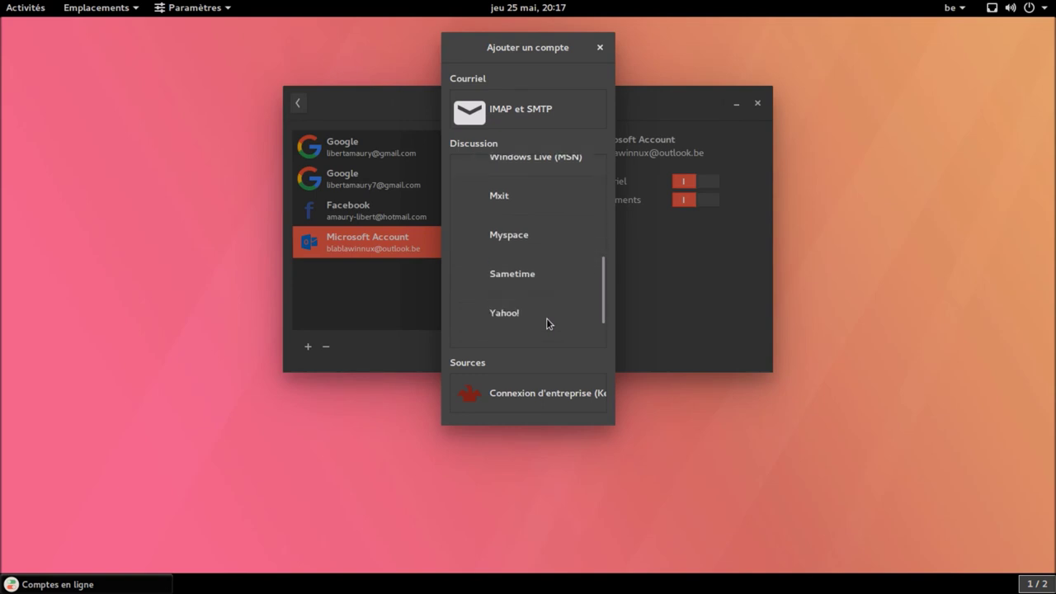
scroll(546, 317, down, 1)
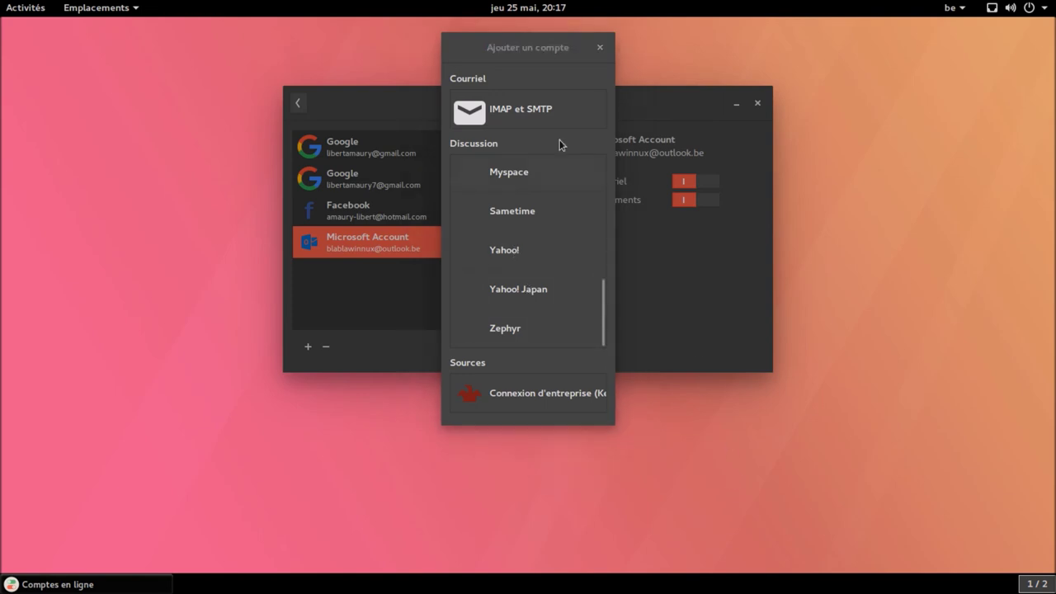
click(600, 48)
Step: Check the first Google account's services, then close Online Accounts and show Activities
drag(578, 99, 589, 142)
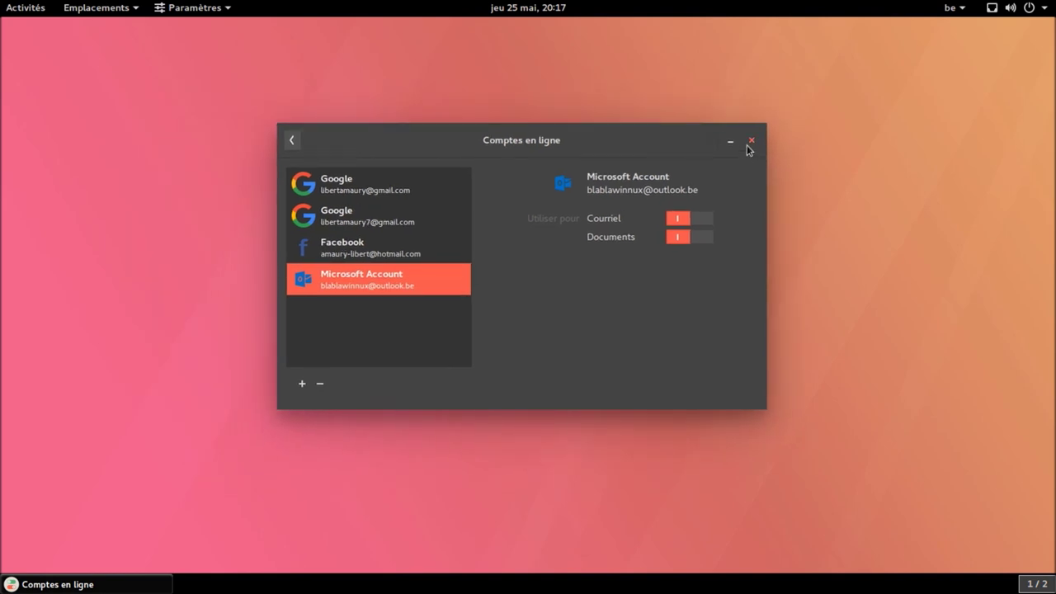
click(406, 182)
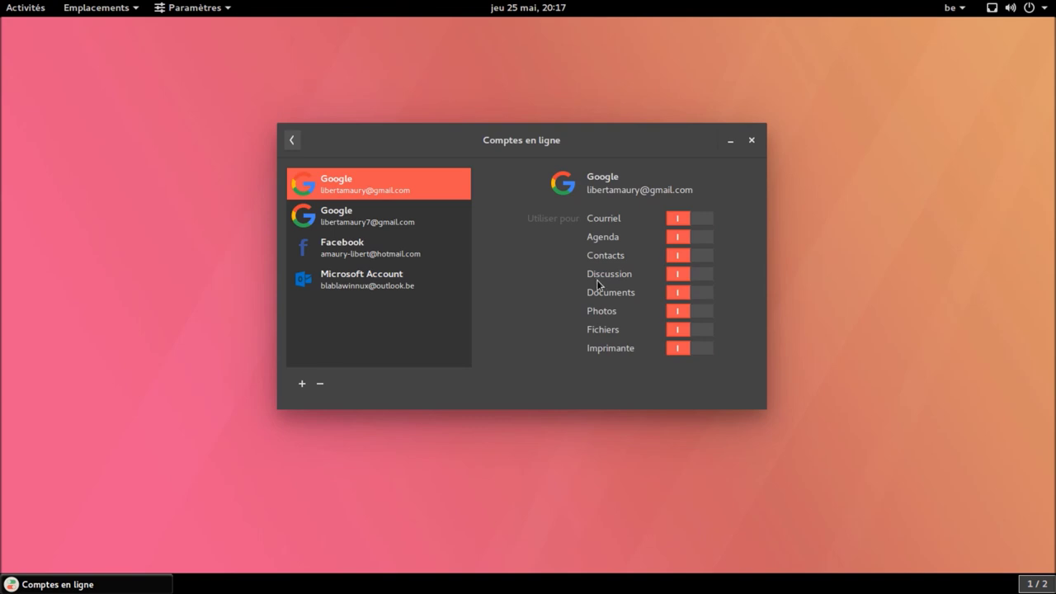
drag(594, 144, 860, 60)
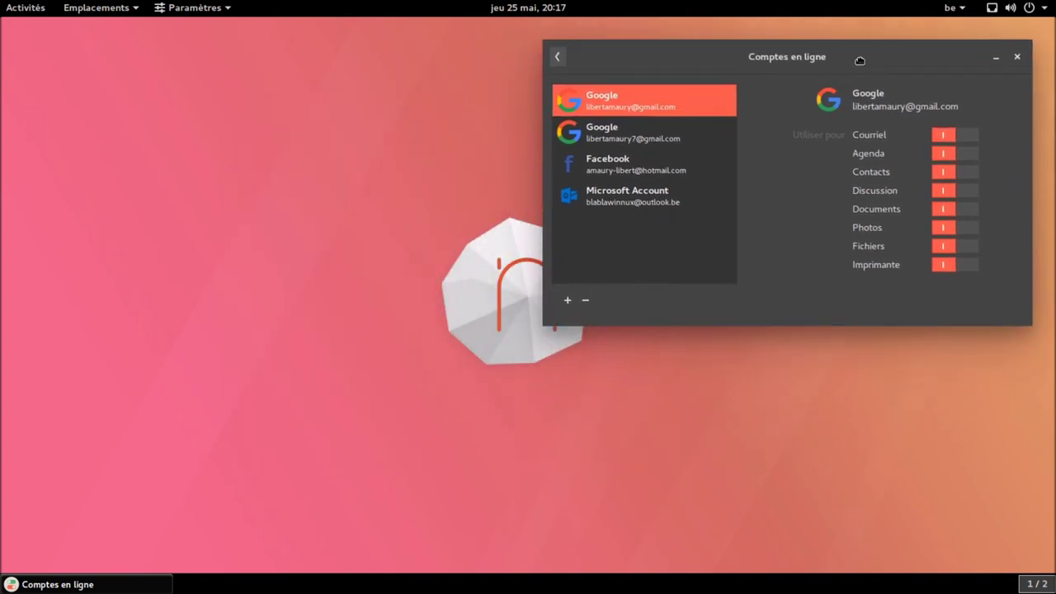
click(1018, 56)
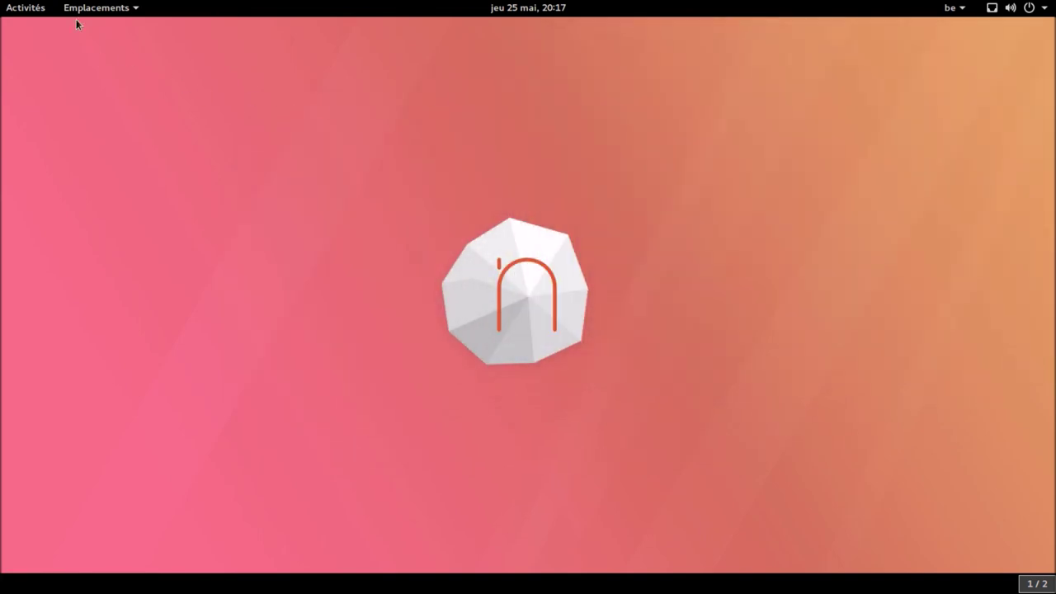
click(41, 12)
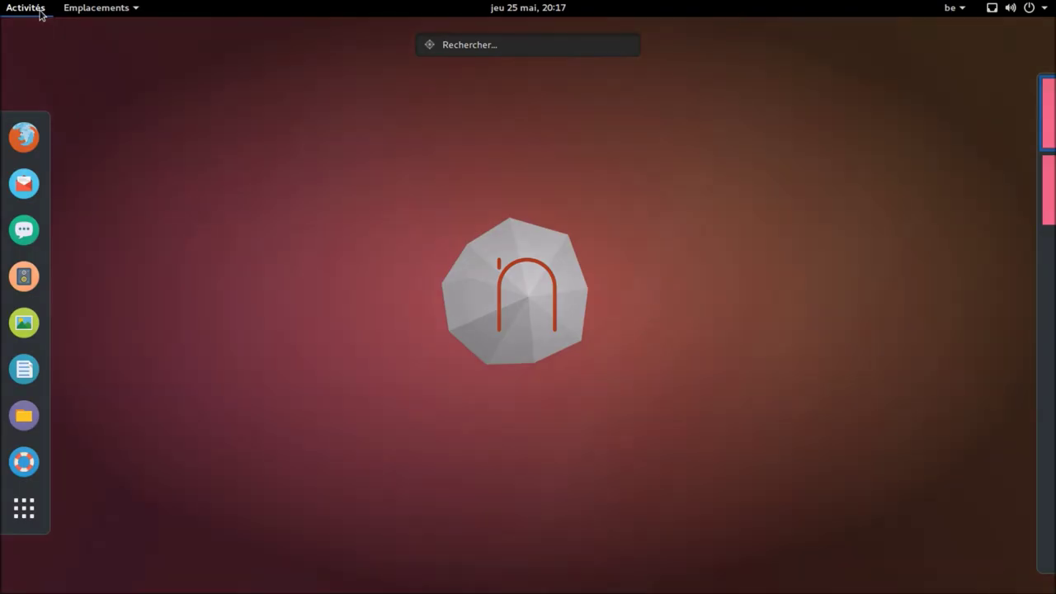
Step: Launch Evolution from the application grid
click(41, 513)
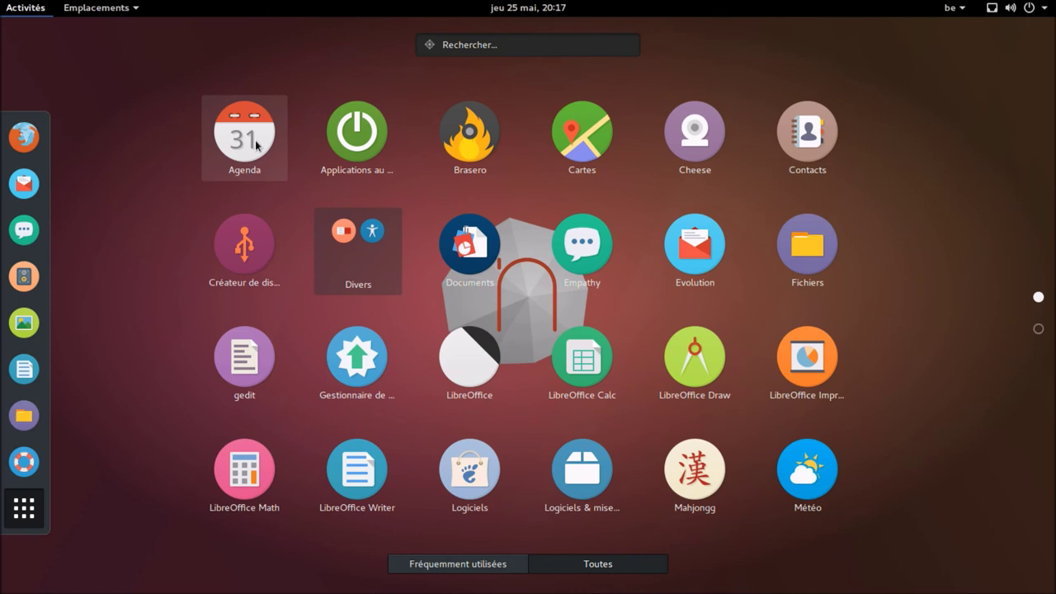
click(695, 262)
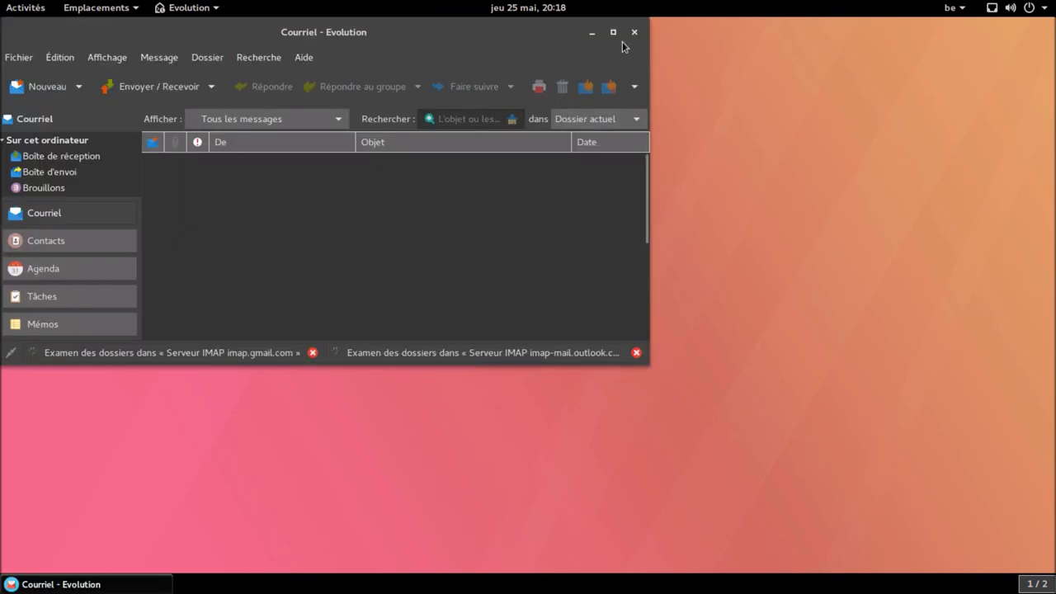
Step: Maximize Evolution and expand the Outlook account's Alertes folder to reveal its subfolders
click(613, 32)
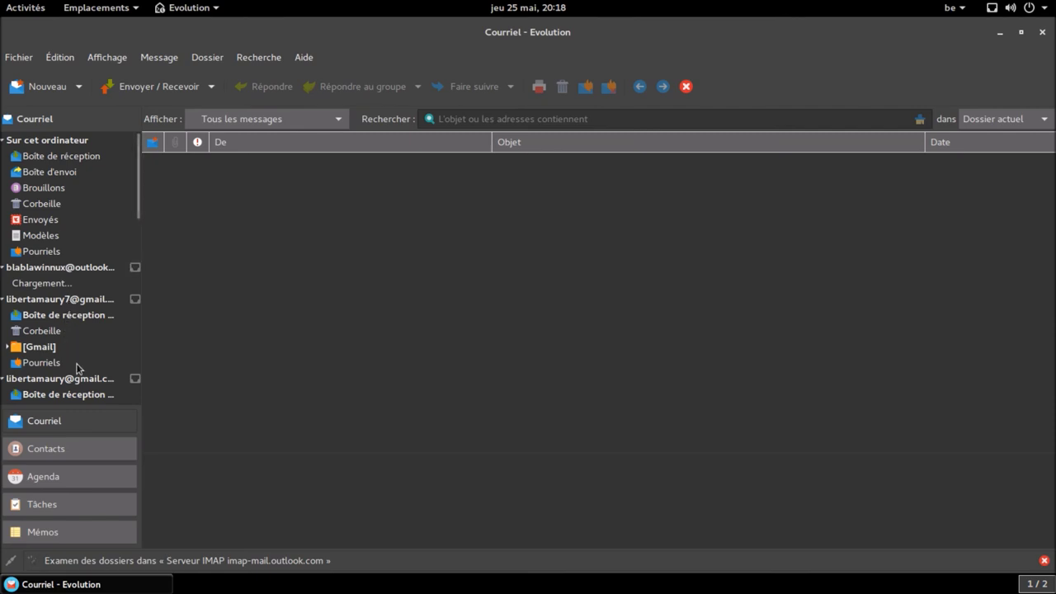
scroll(81, 387, down, 2)
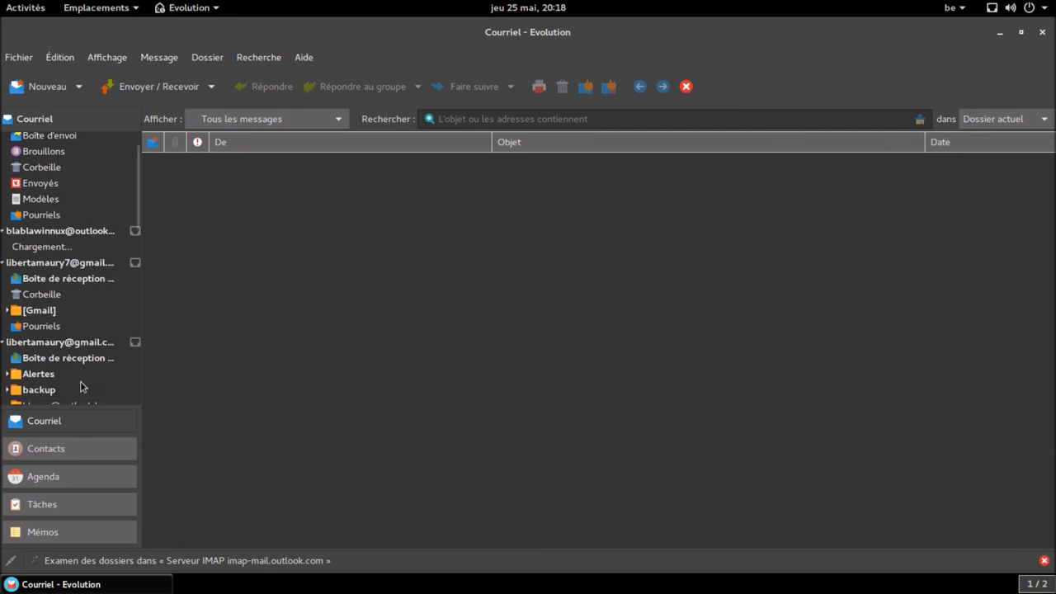
scroll(81, 387, down, 4)
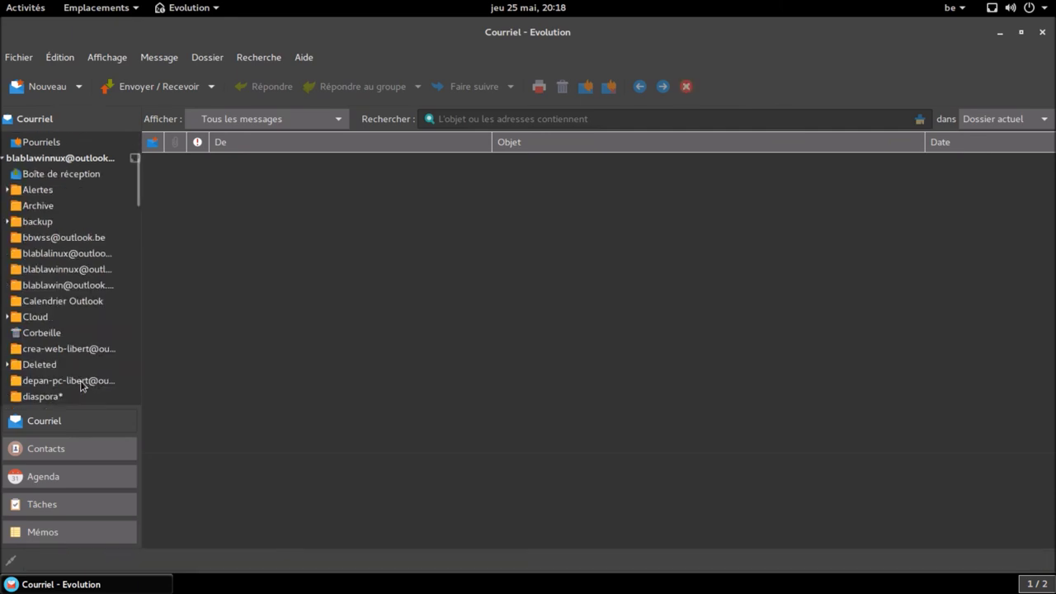
scroll(81, 386, down, 19)
scroll(80, 382, up, 17)
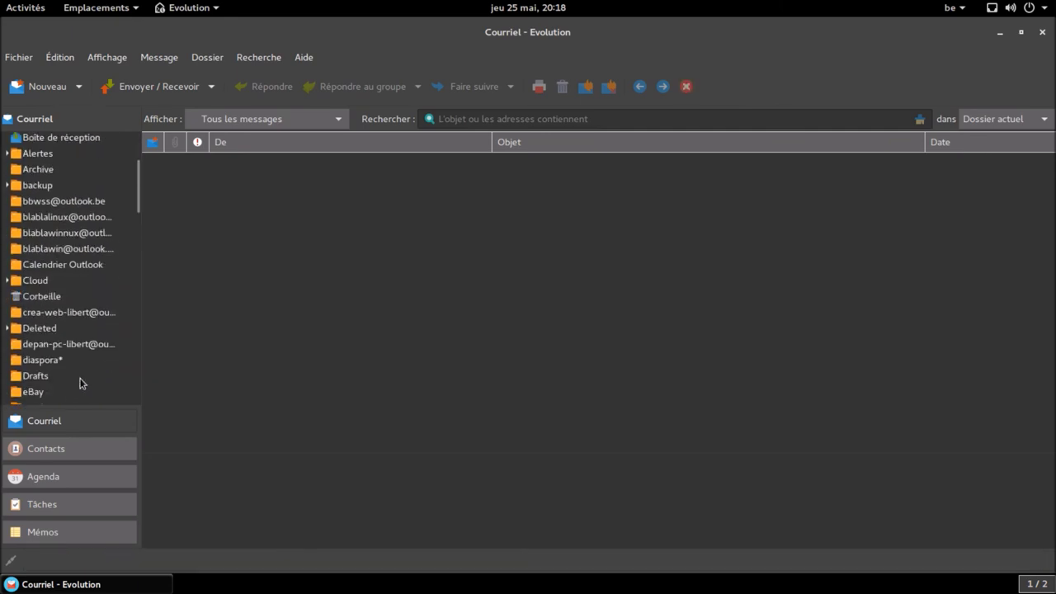
scroll(81, 383, up, 8)
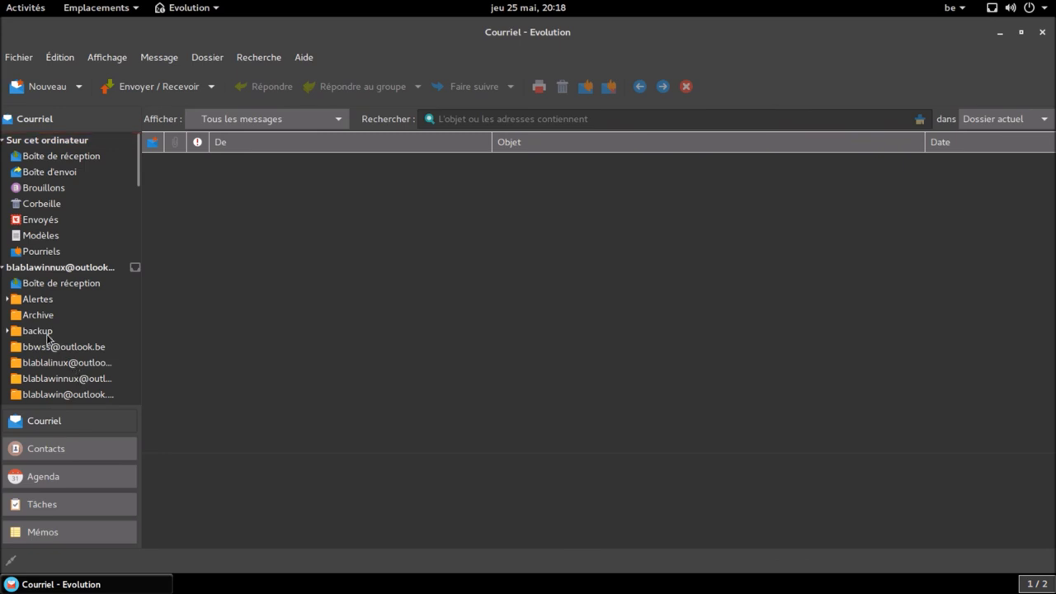
click(8, 300)
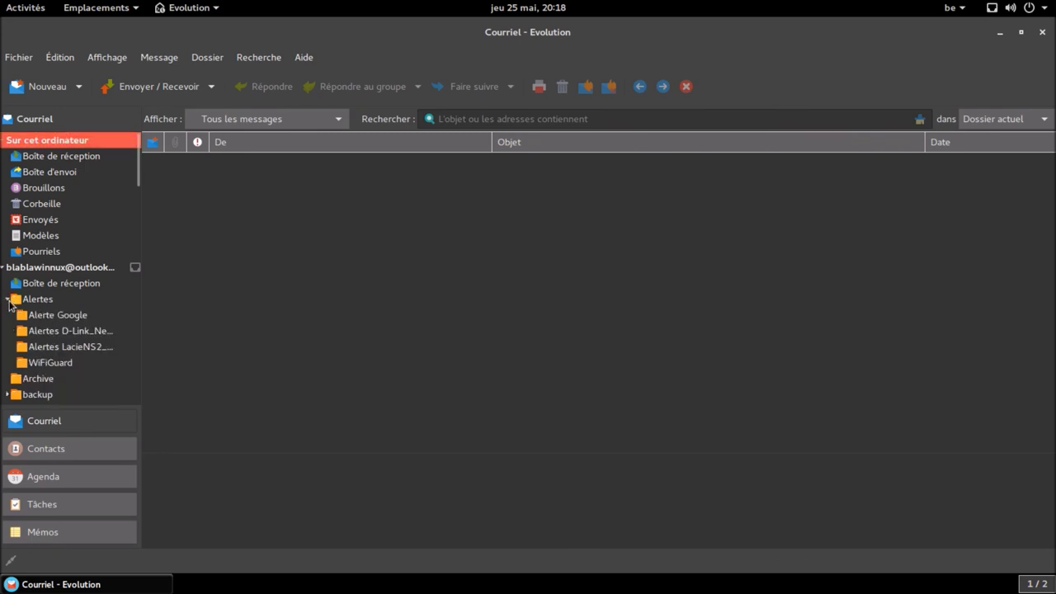
Step: Browse the Alerte Google, backup/CobianBackup and SyncBack folders, then switch Evolution to Contacts
click(52, 319)
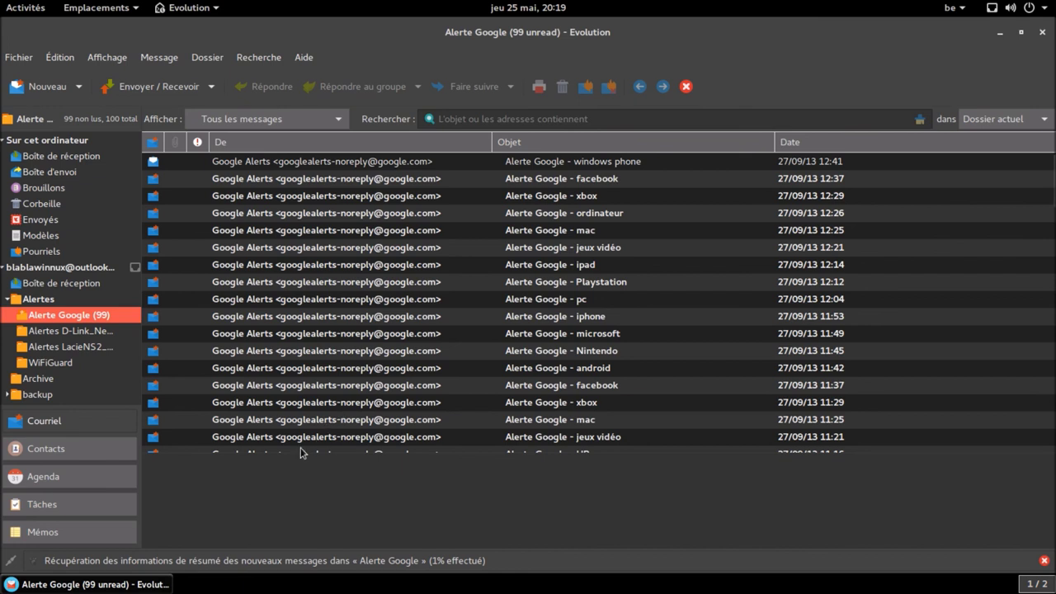
scroll(85, 360, down, 1)
scroll(85, 360, down, 1)
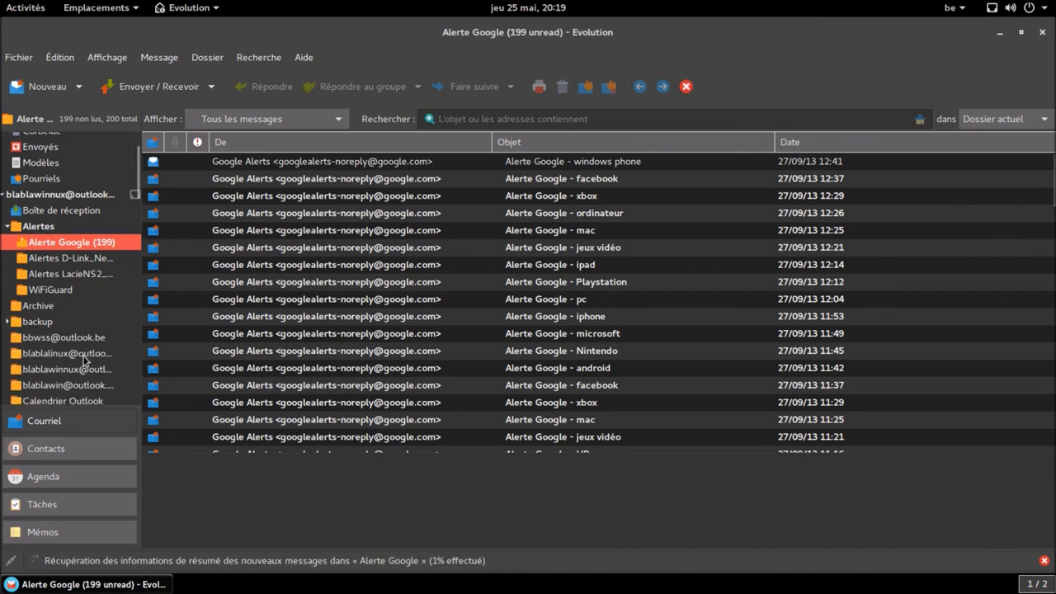
click(8, 322)
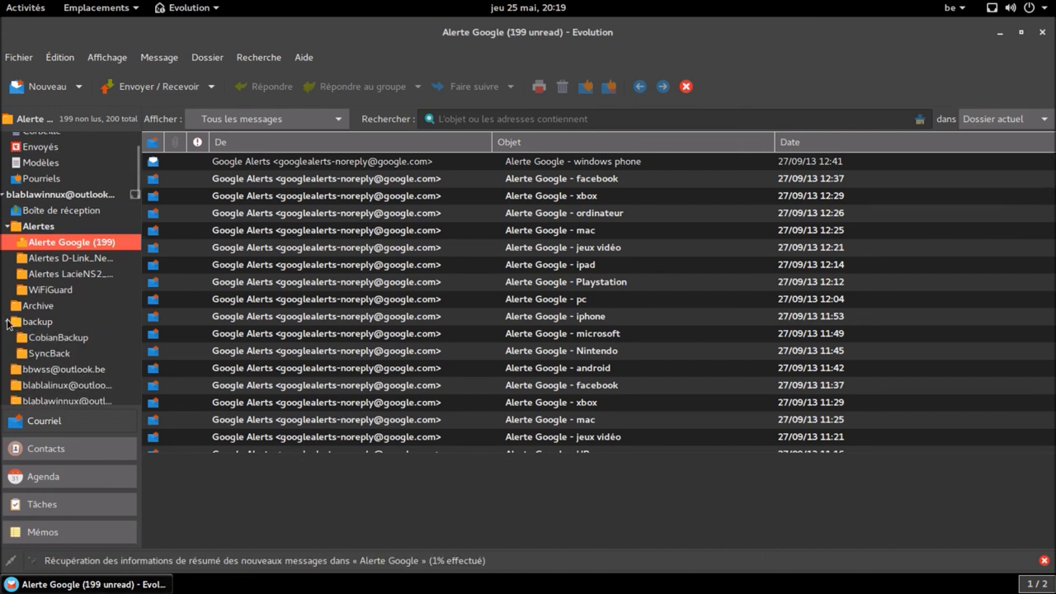
click(37, 341)
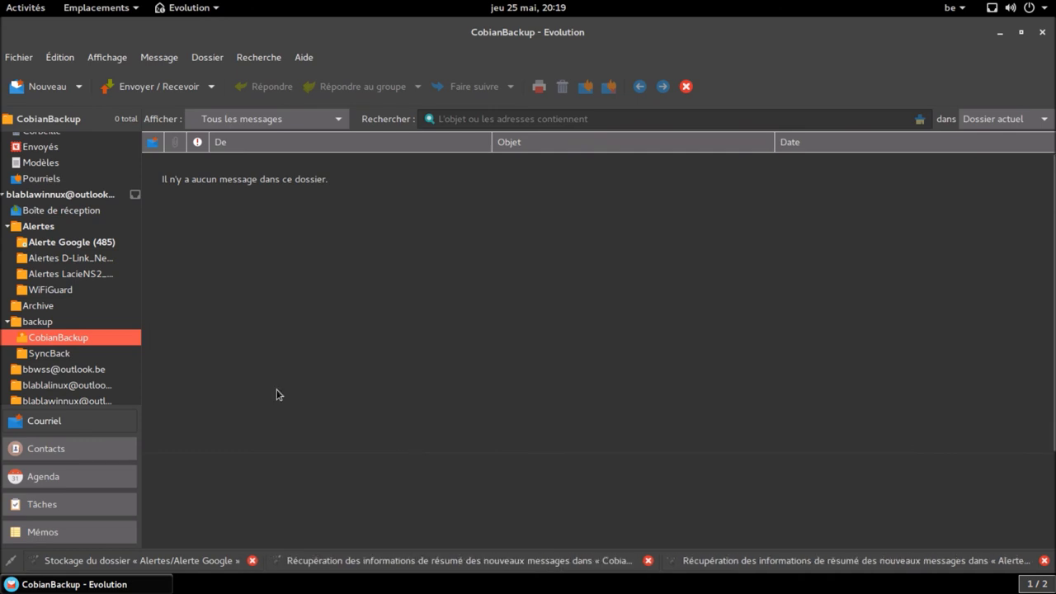
click(51, 355)
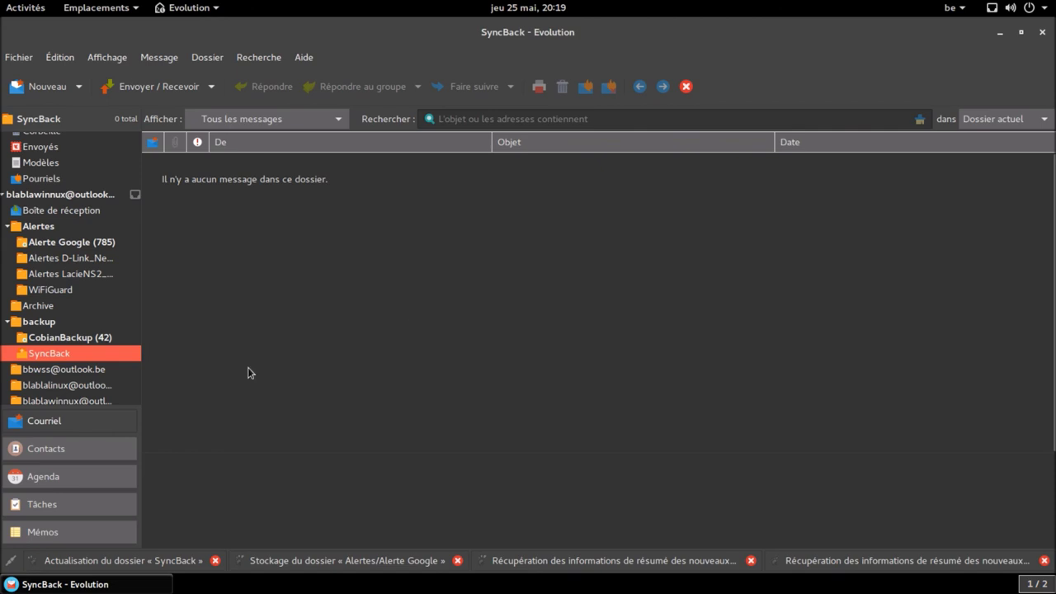
click(111, 446)
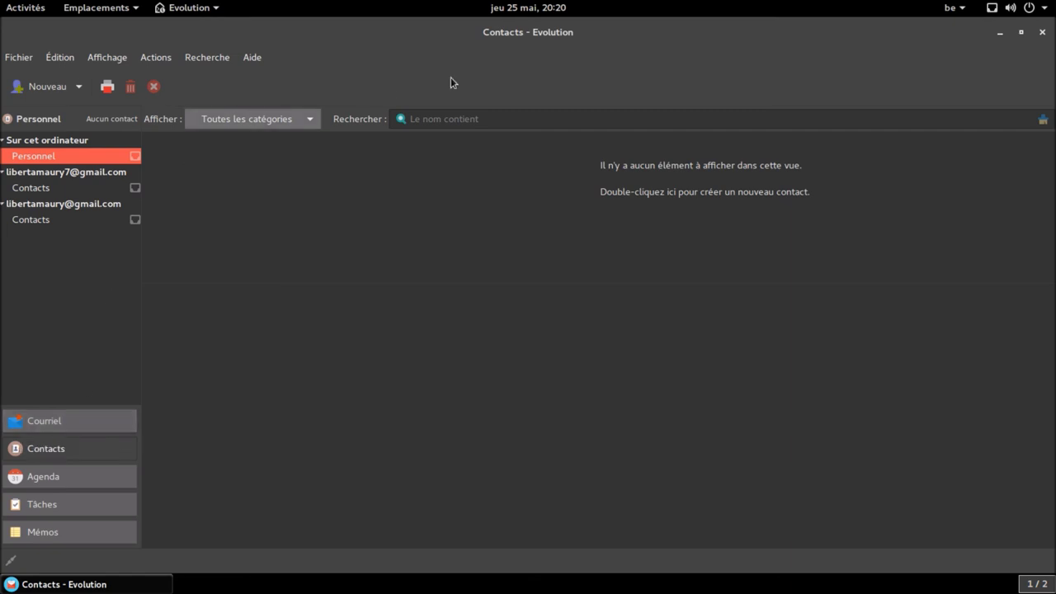
Step: Launch GNOME Contacts and set the first Google address book for new contacts
drag(597, 31, 649, 75)
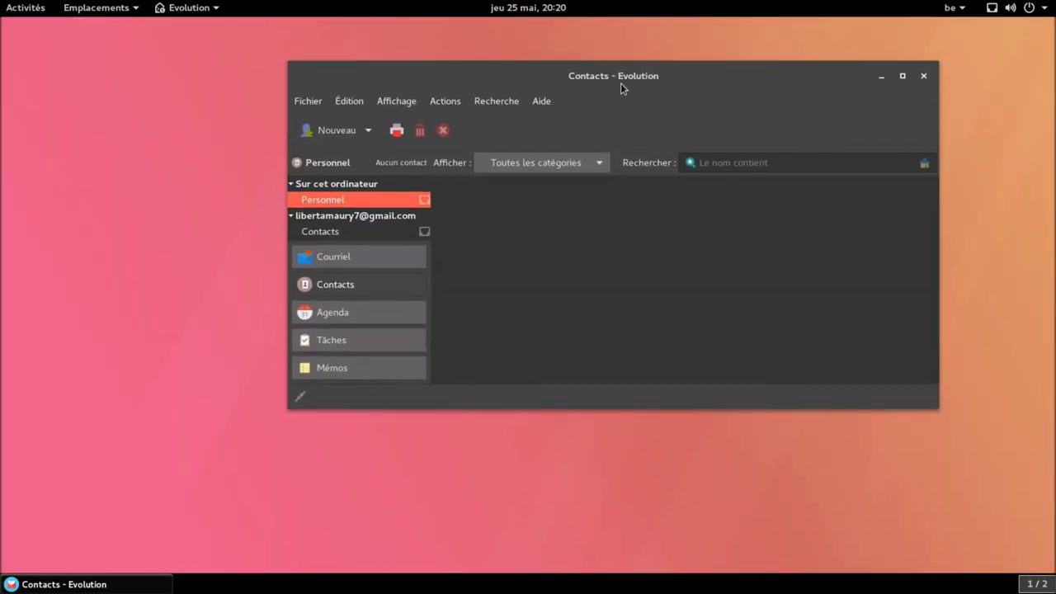
click(381, 262)
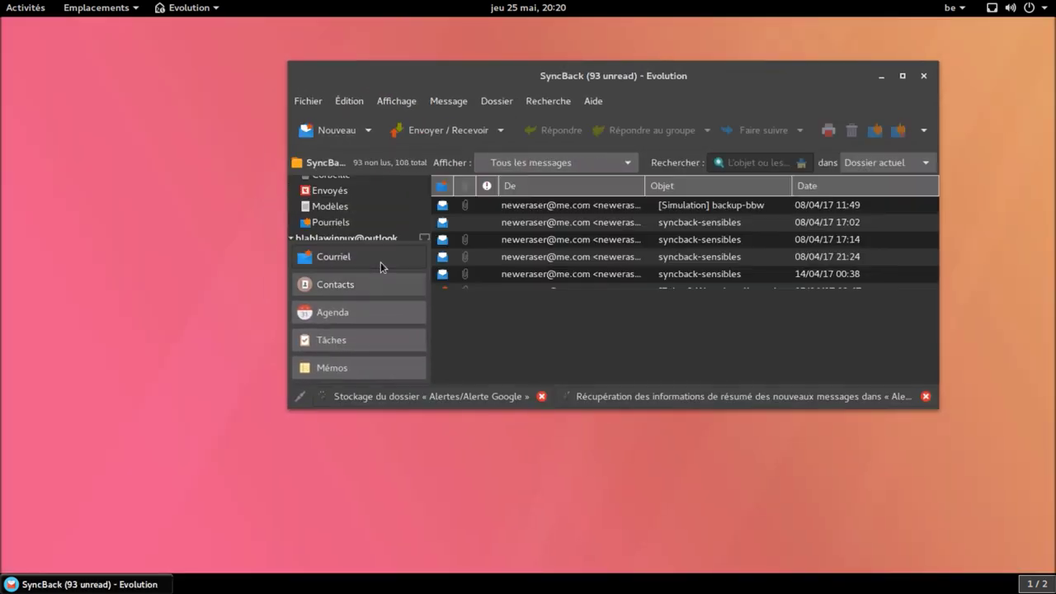
click(25, 8)
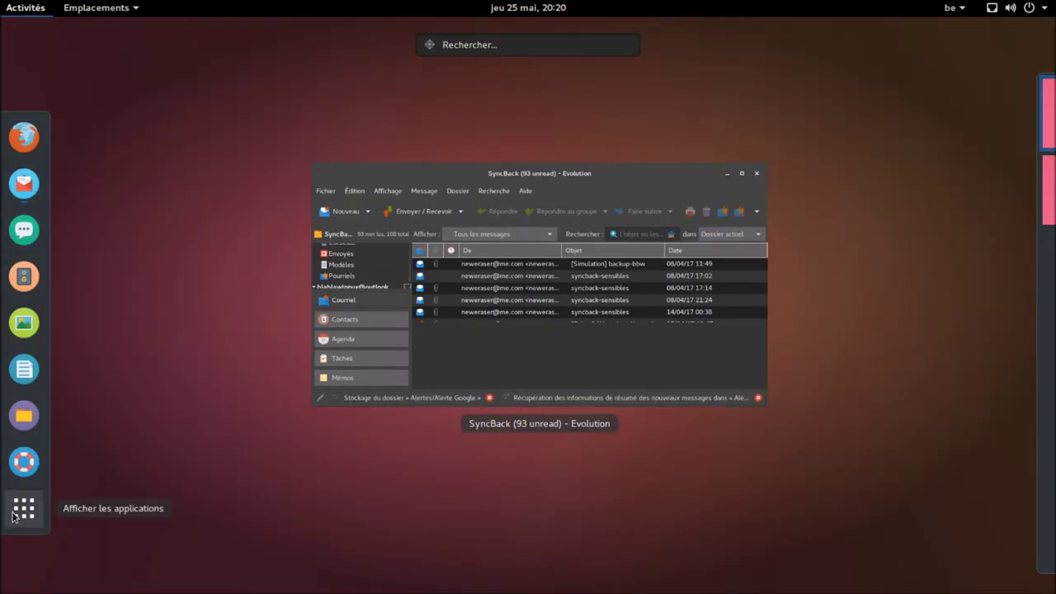
click(23, 509)
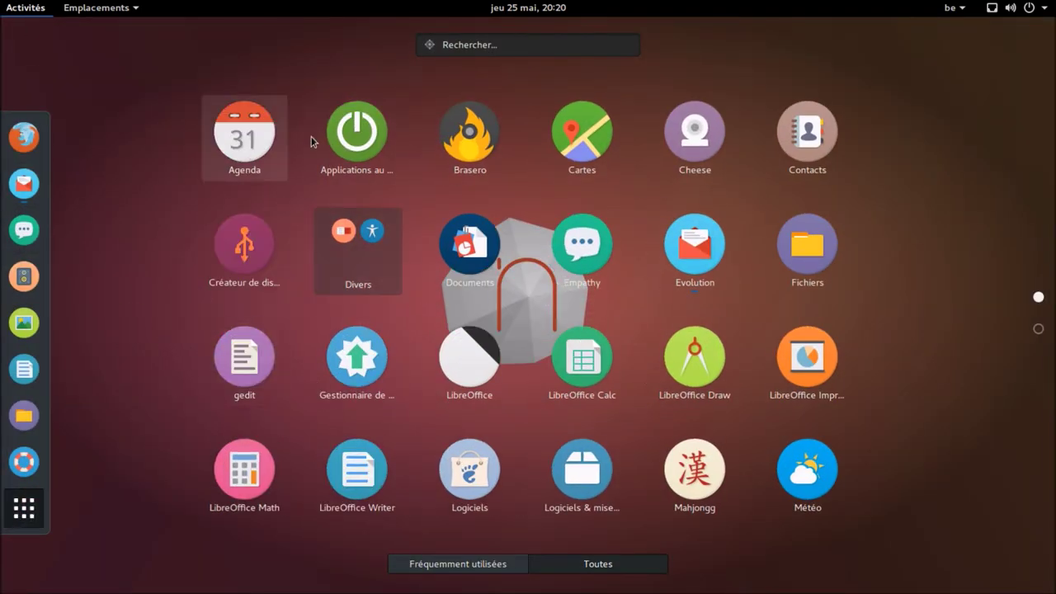
click(794, 139)
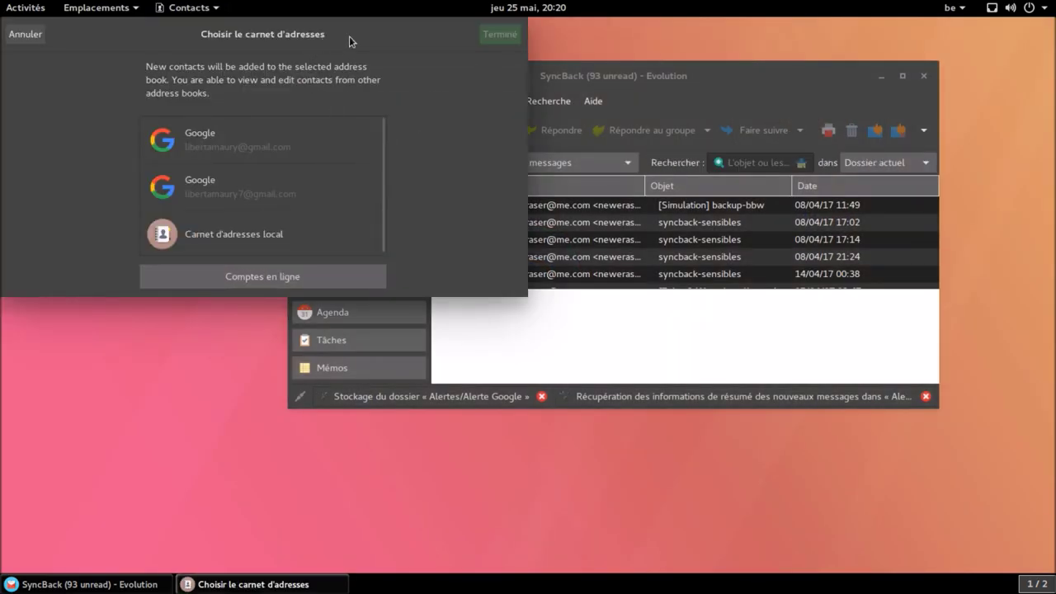
click(264, 145)
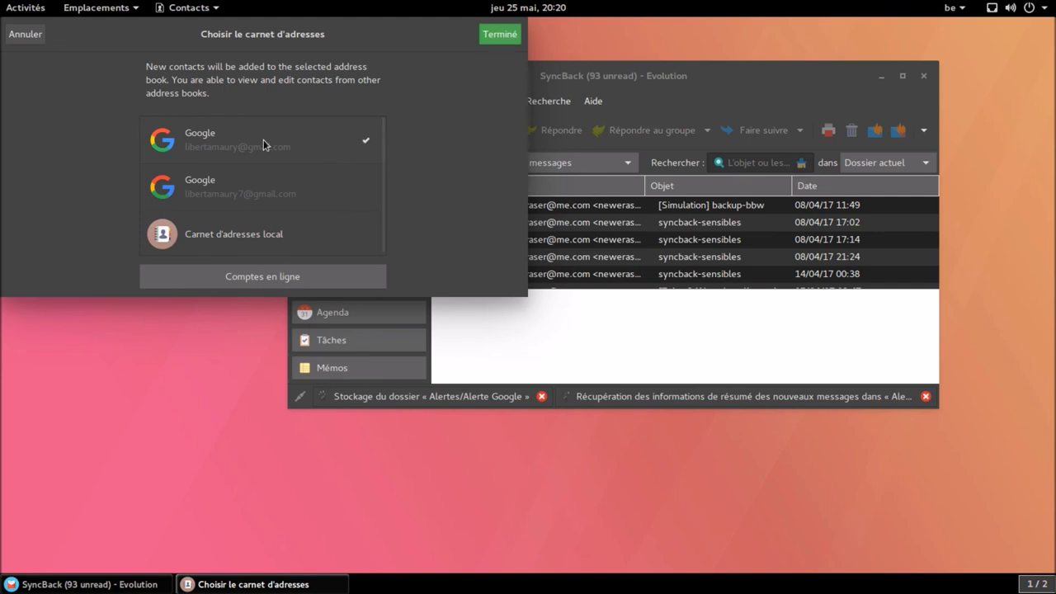
click(500, 35)
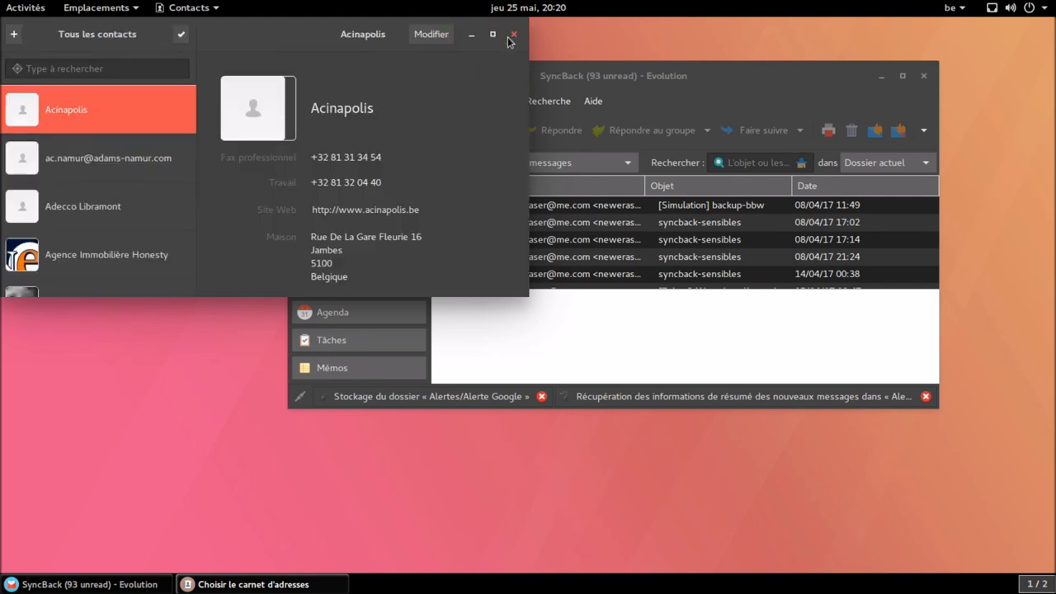
Step: Maximize Contacts, view a synced contact, close it, and show Evolution's Contacts view
mouse_move(318, 42)
mouse_down()
mouse_move(337, 85)
mouse_move(321, 42)
mouse_up()
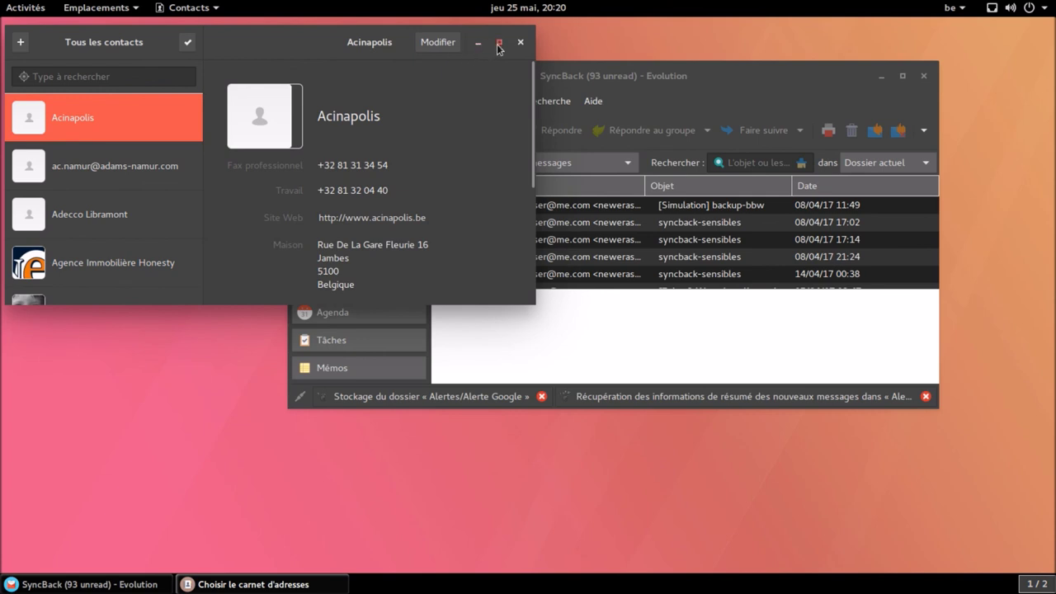
click(498, 41)
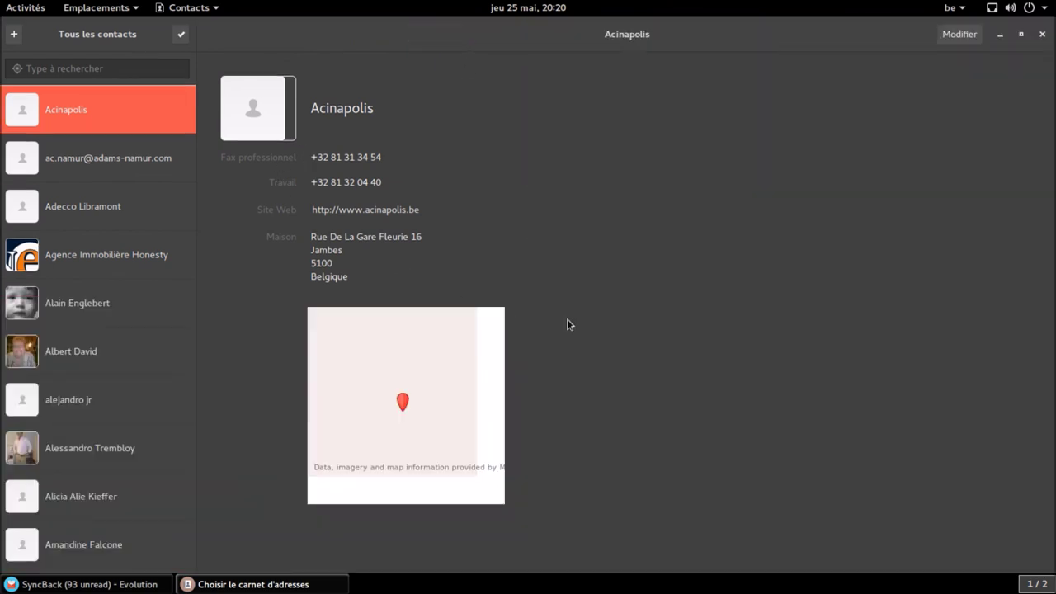
click(130, 305)
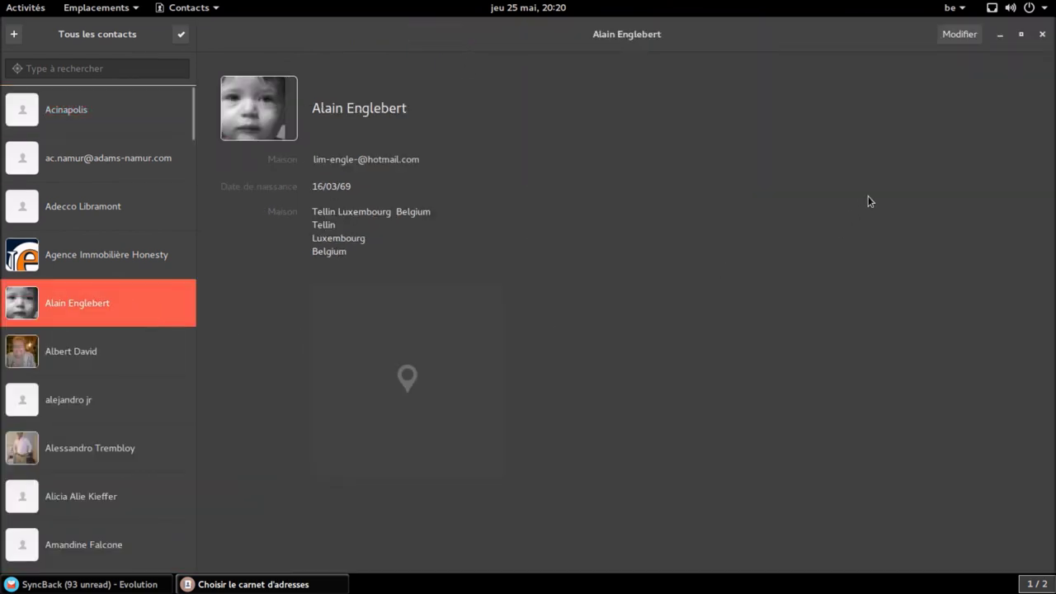
click(1042, 34)
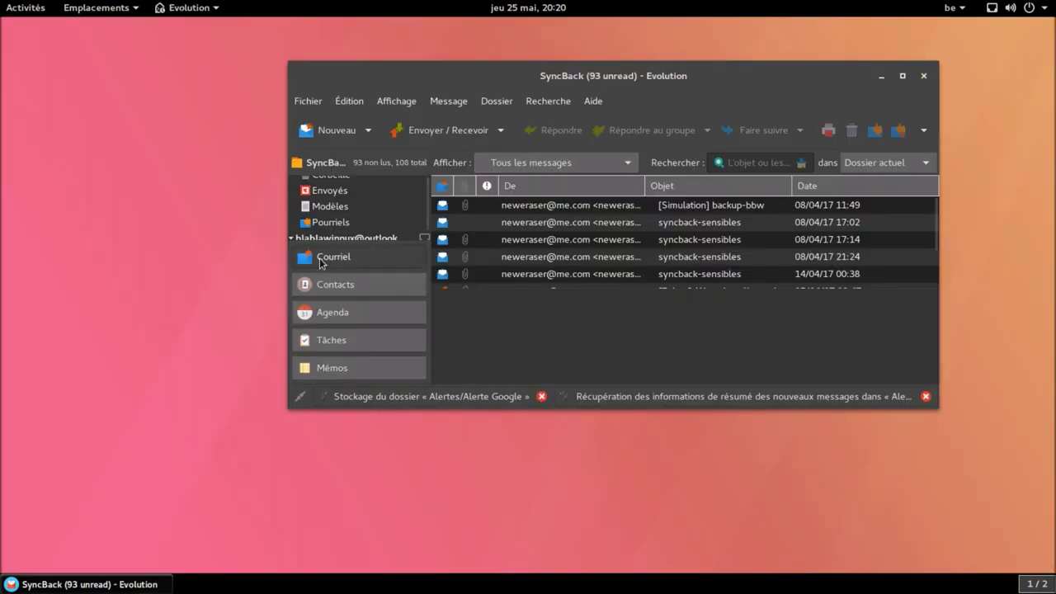
click(335, 289)
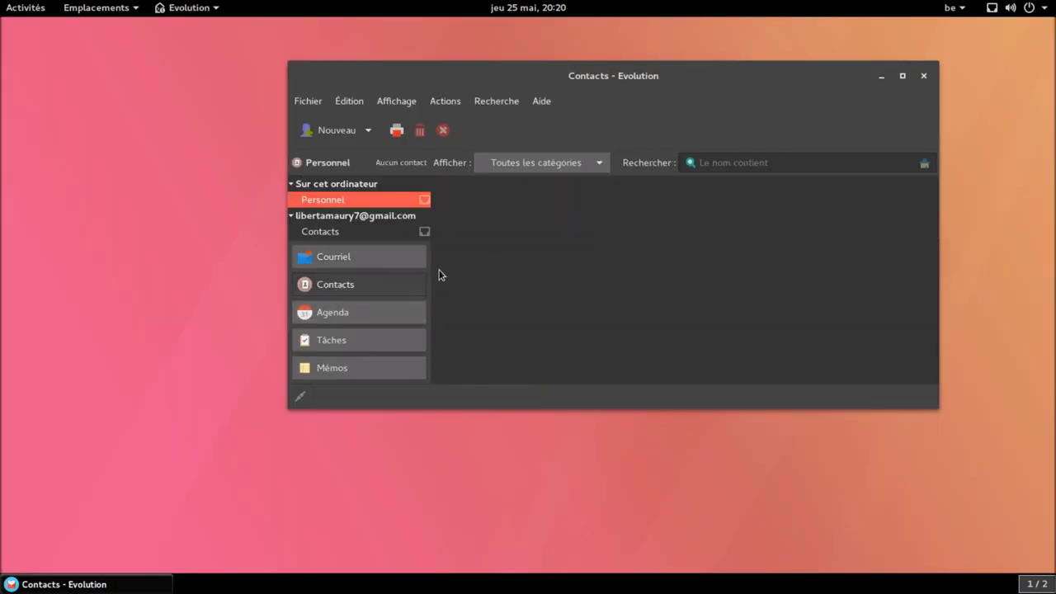
Step: Maximize Evolution, view its Agenda, and briefly open then close GNOME Calendar
click(903, 77)
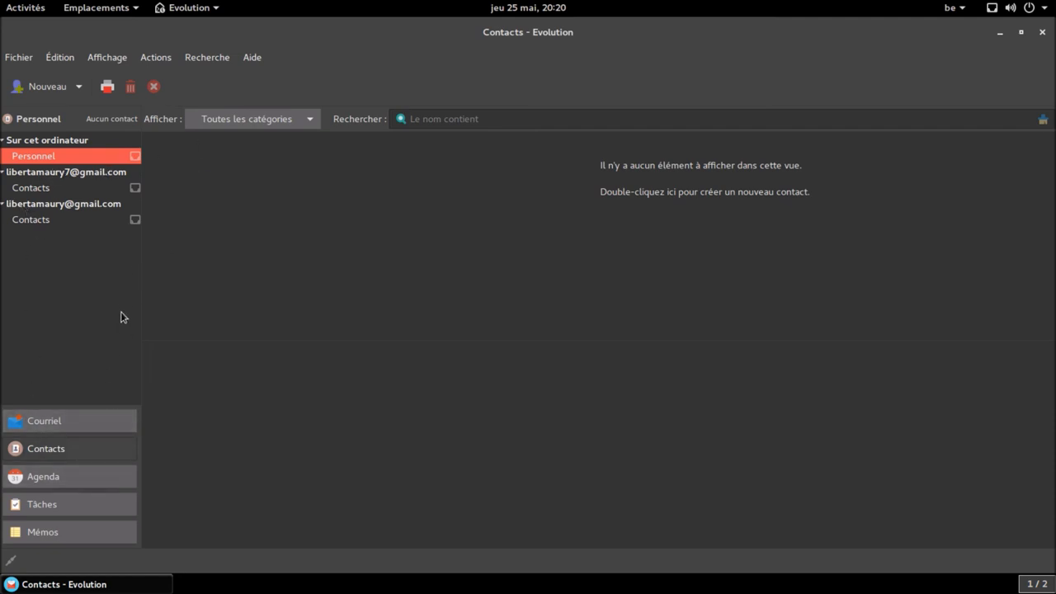
click(114, 478)
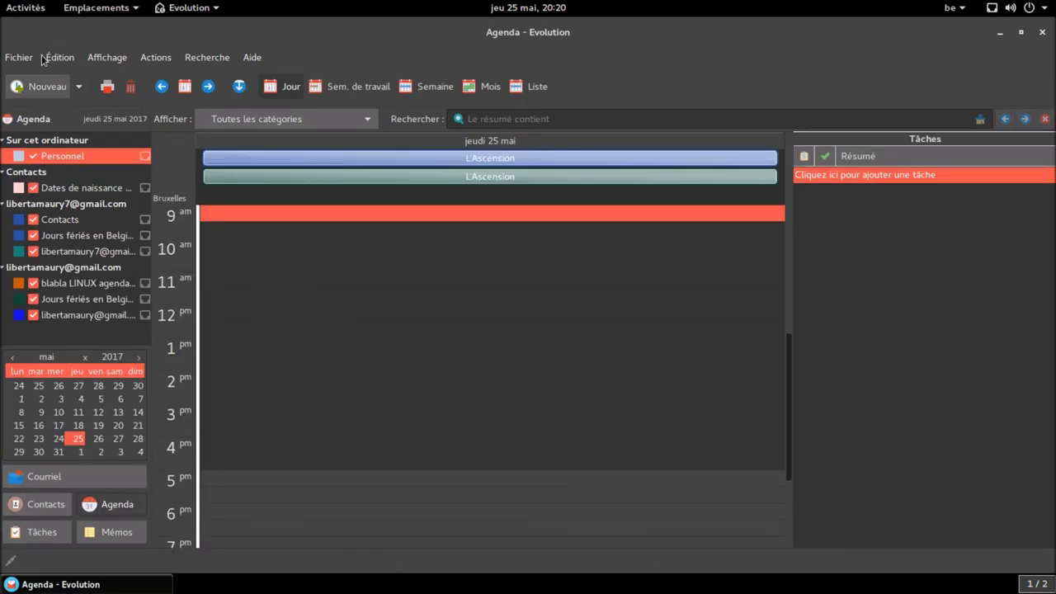
click(34, 12)
click(24, 508)
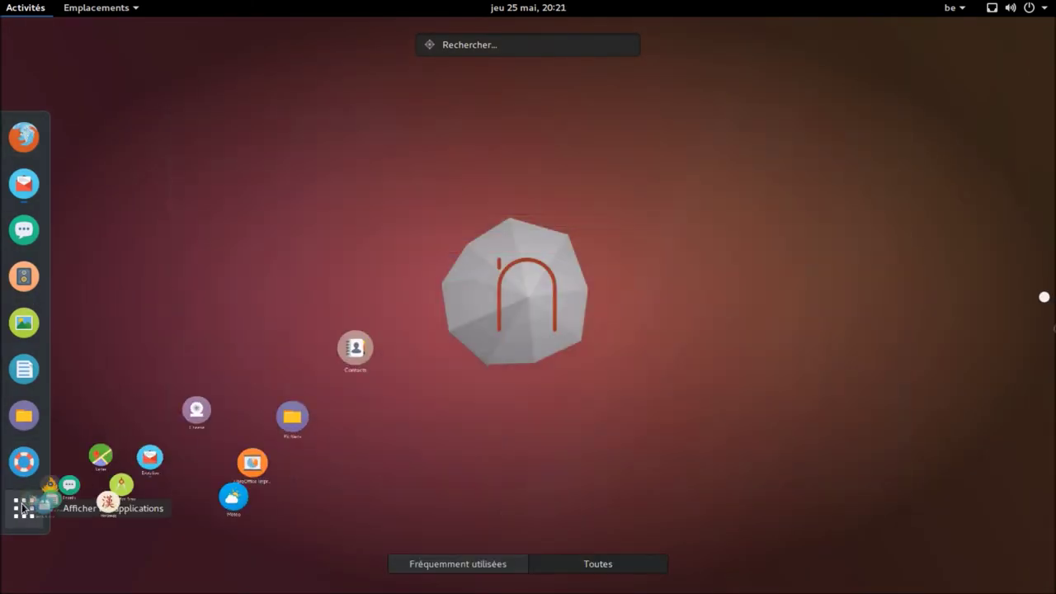
click(248, 123)
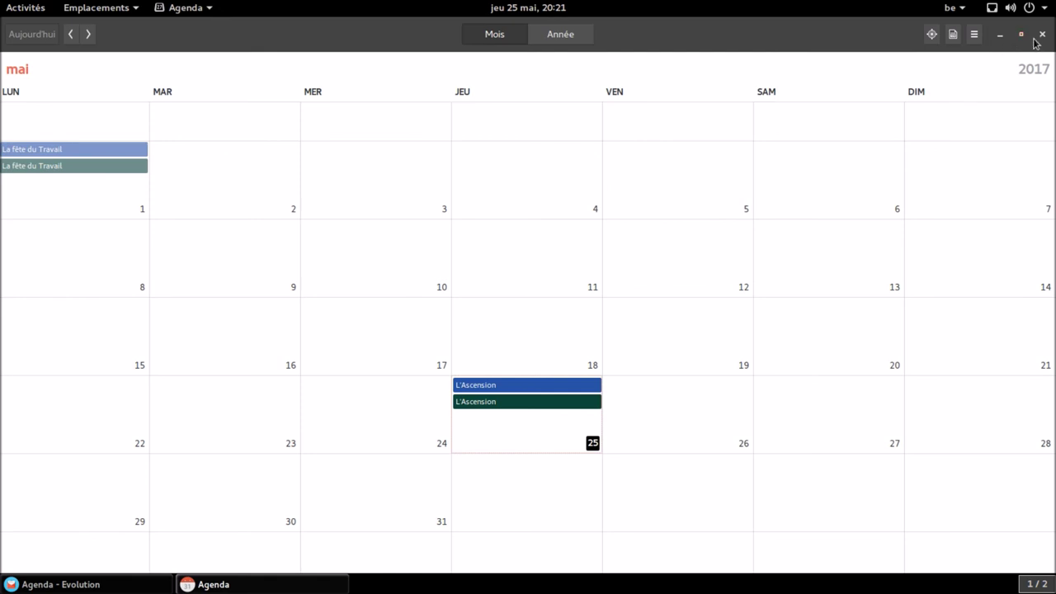
click(1043, 36)
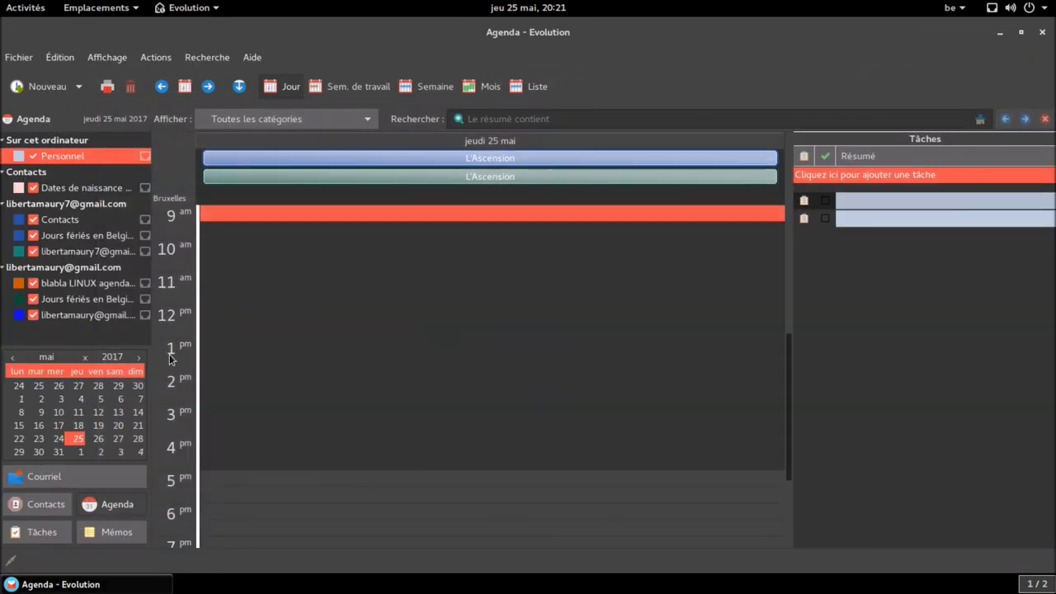
Step: Check the Tâches and Mémos views, return to Courriel, close Evolution, and show all applications
click(43, 533)
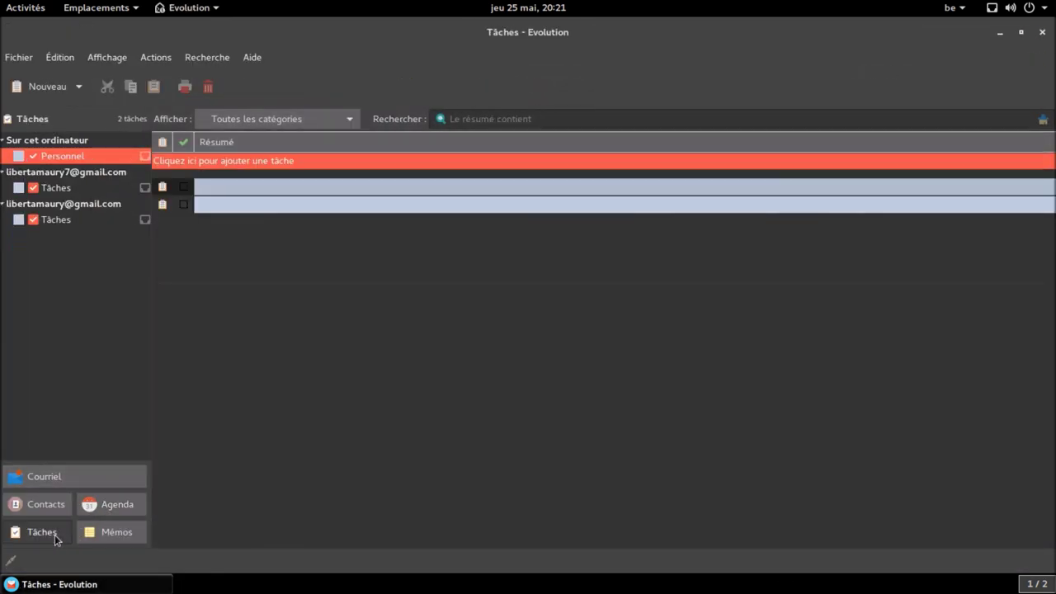
click(91, 532)
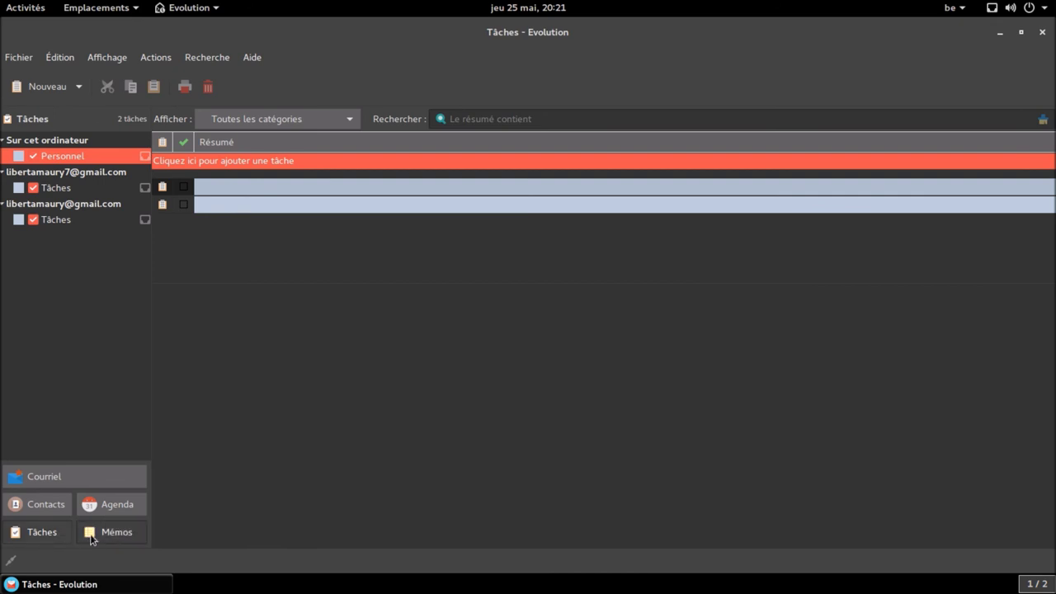
click(42, 480)
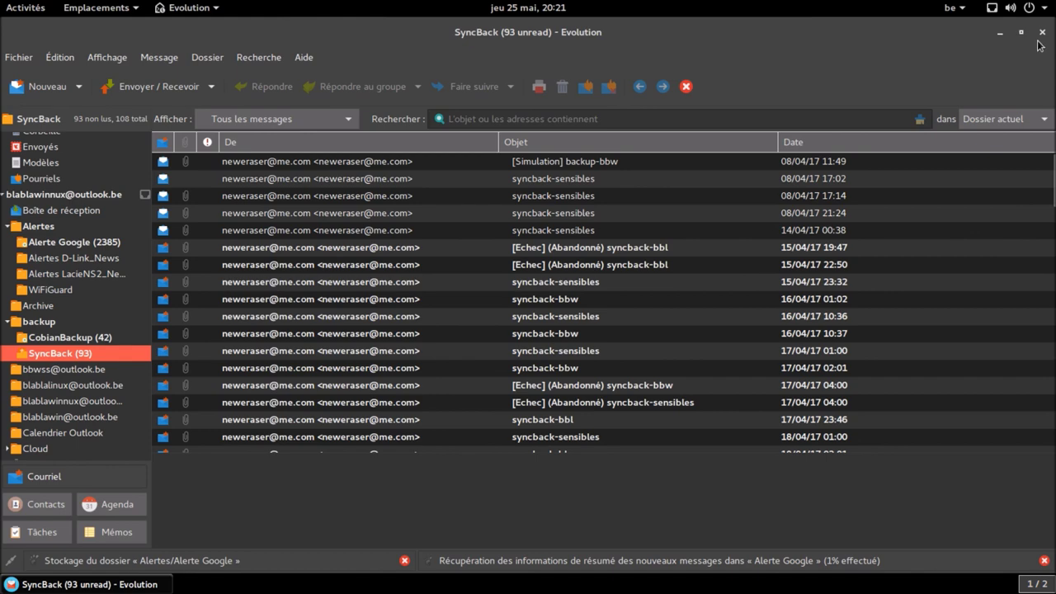
click(1040, 39)
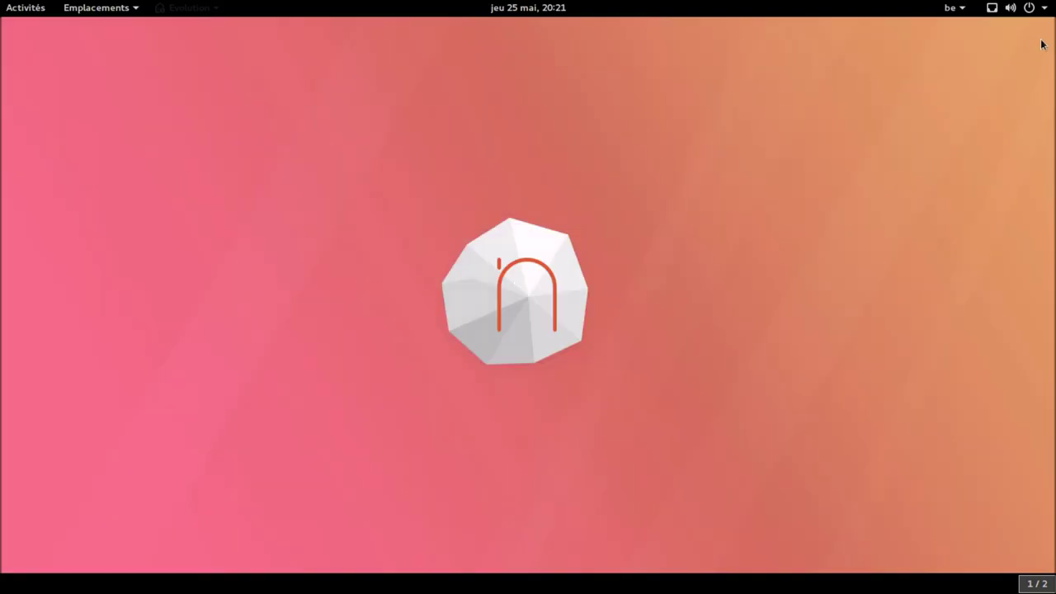
click(33, 15)
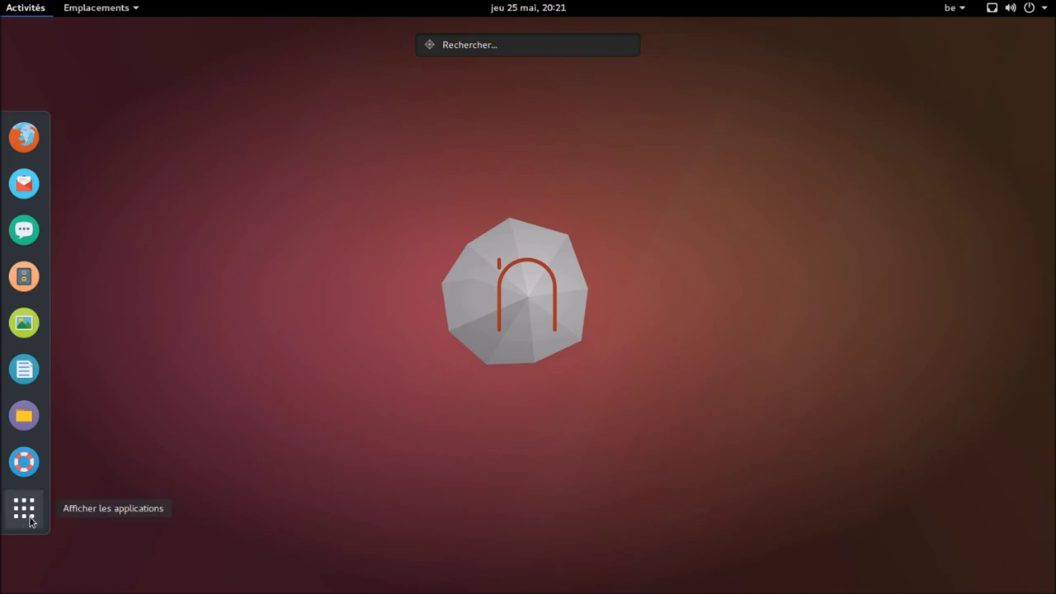
click(24, 526)
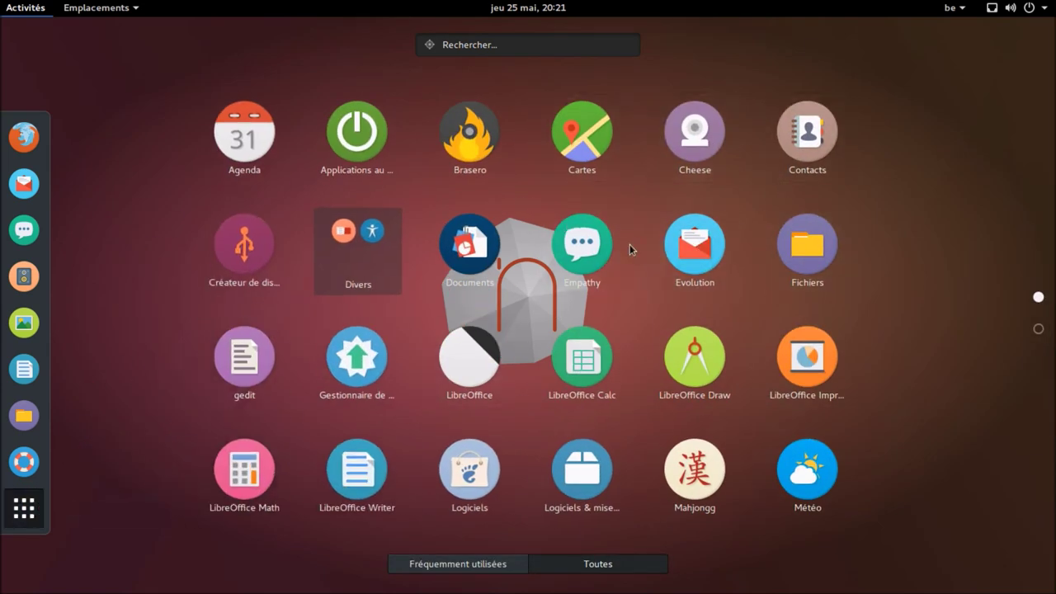
Step: Launch Empathy, view the Google Talk contact's Informations, then close the details and contact list
click(600, 241)
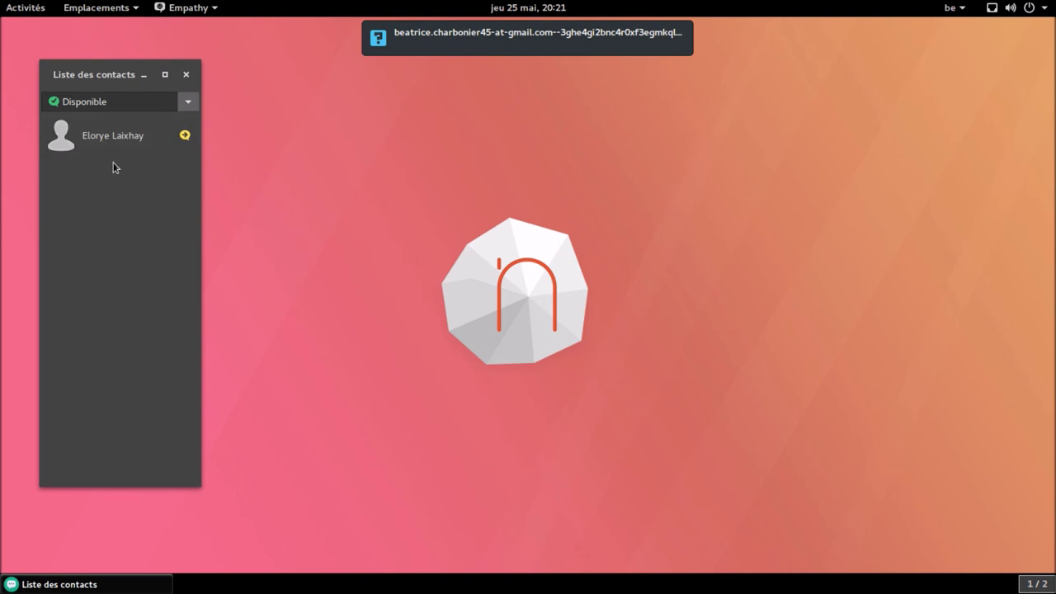
mouse_move(116, 160)
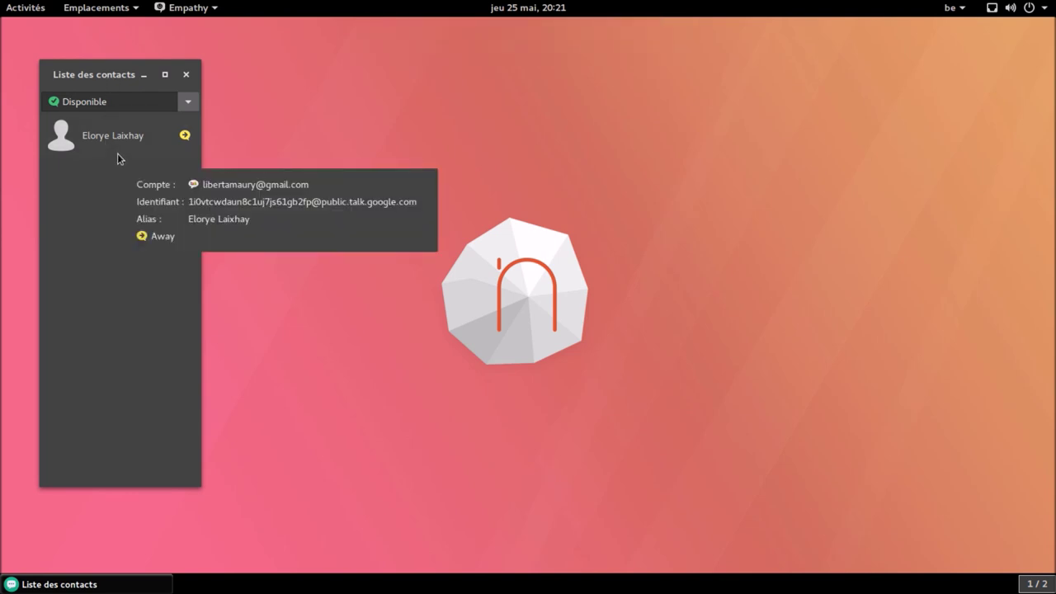
click(115, 136)
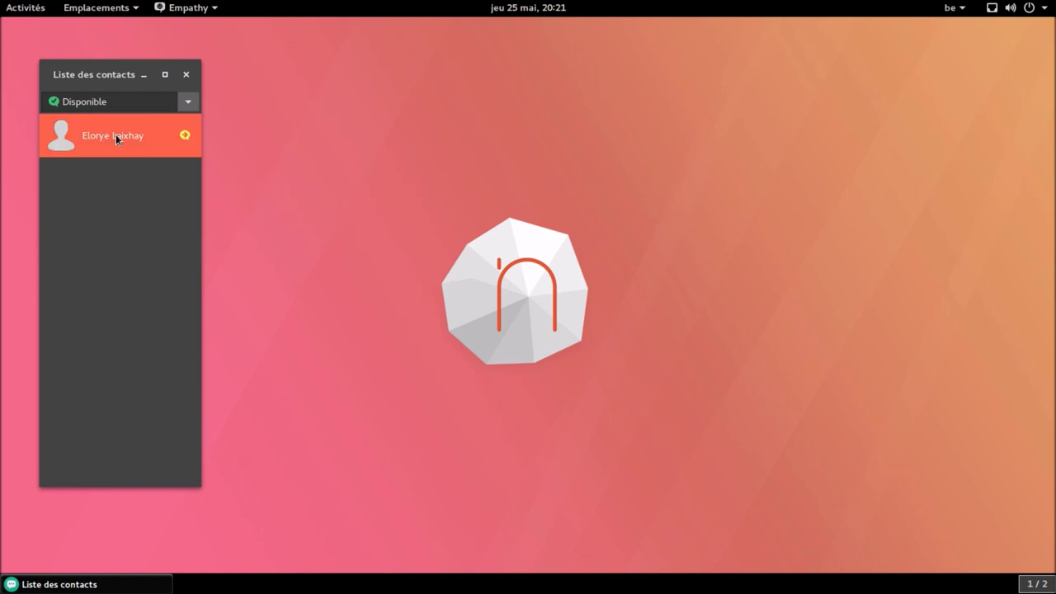
right_click(117, 139)
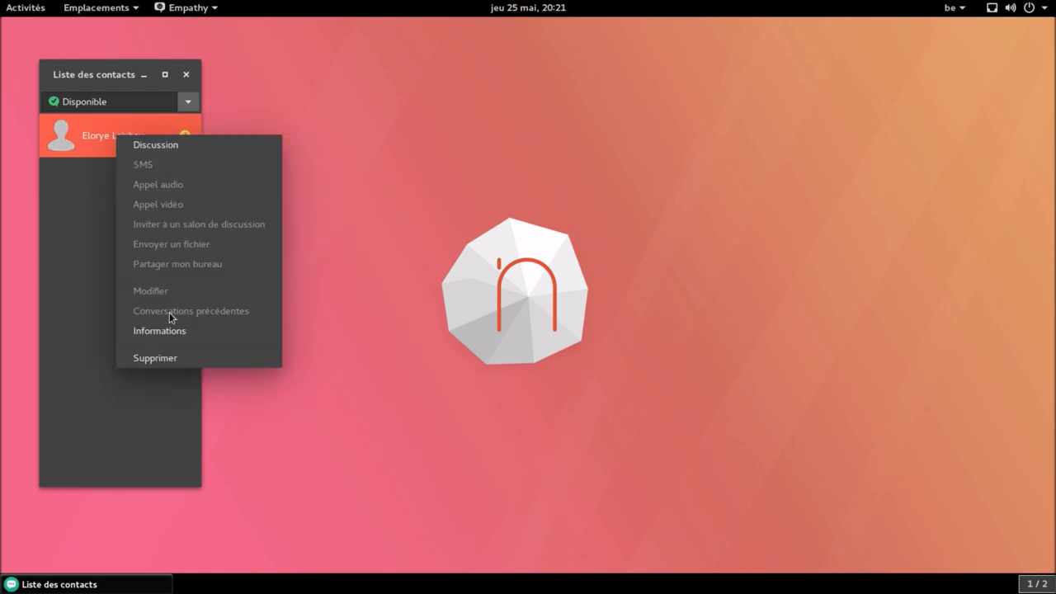
click(235, 330)
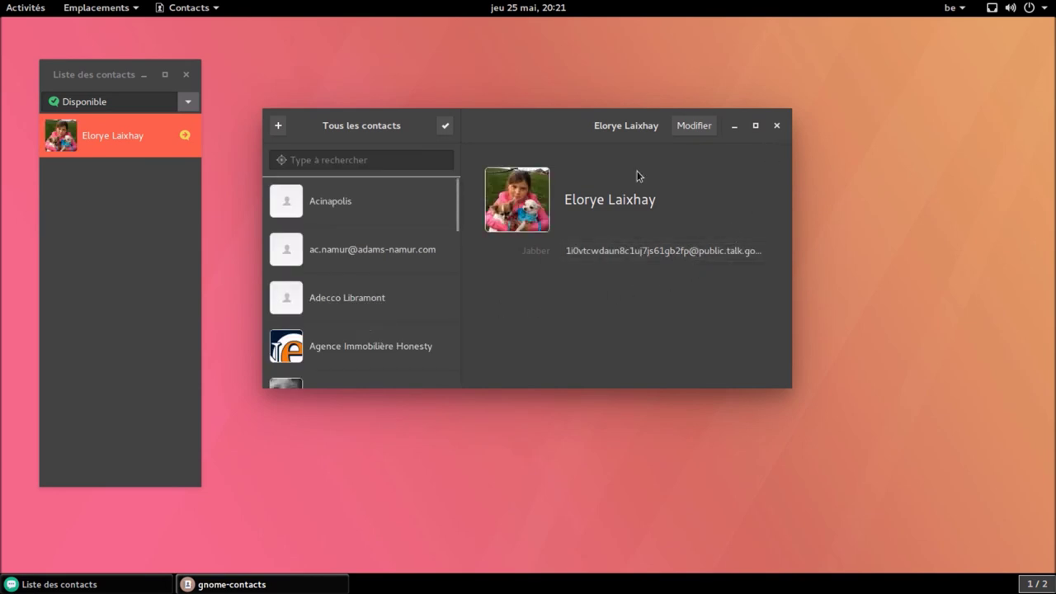
click(779, 126)
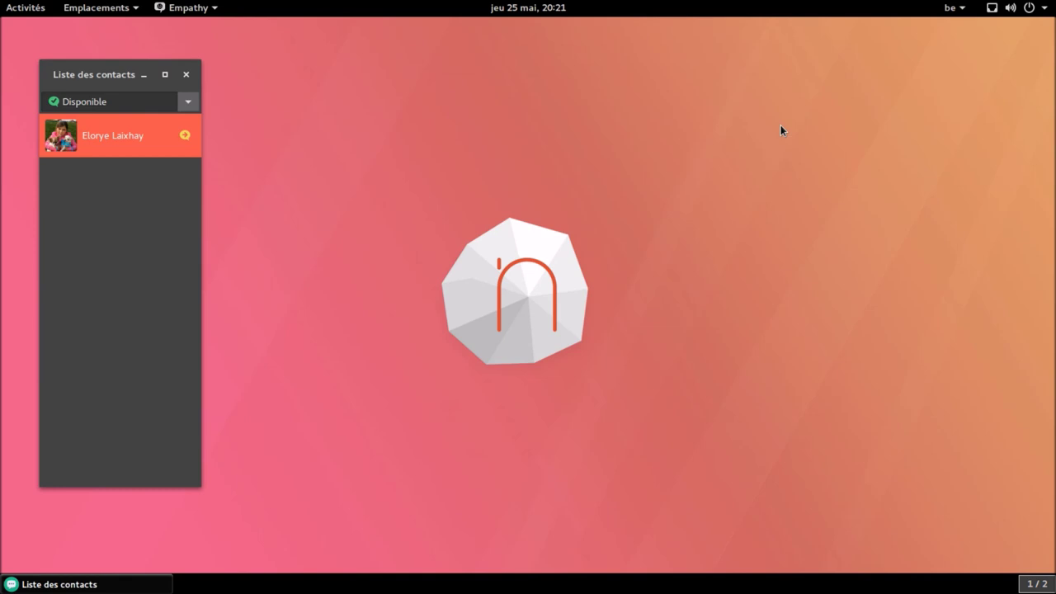
click(186, 75)
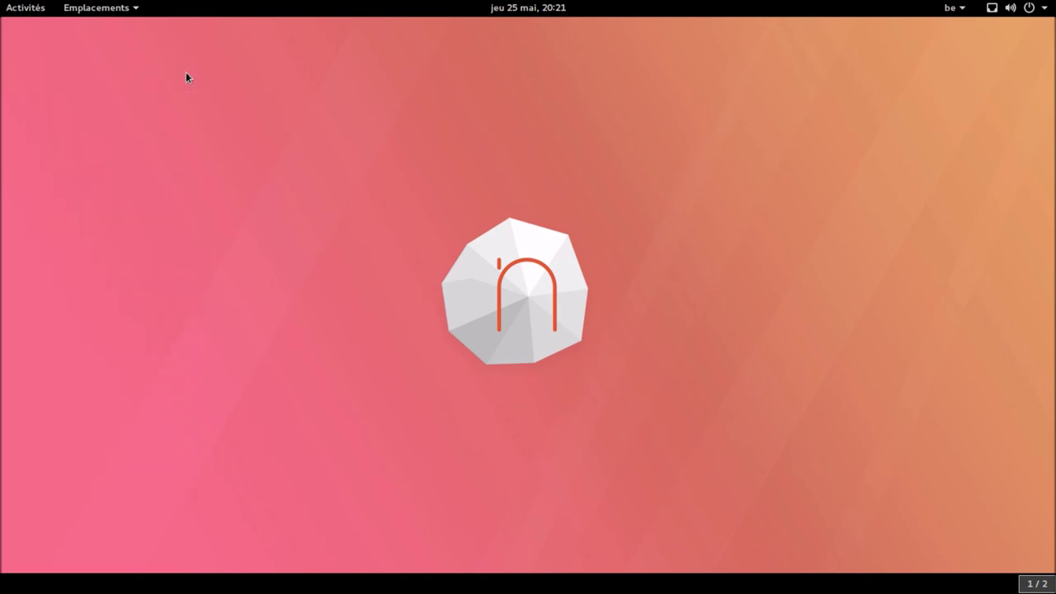